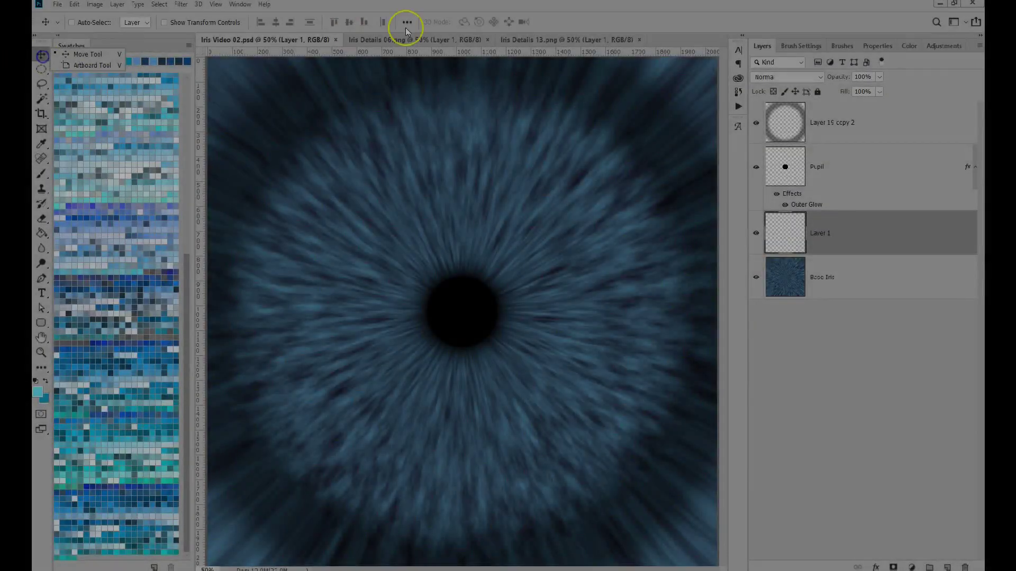
# Step: Copy the iris artwork from Iris Details 06.png into Iris Video 02.psd and blend it as Soft Light at 50% opacity
pyautogui.click(424, 39)
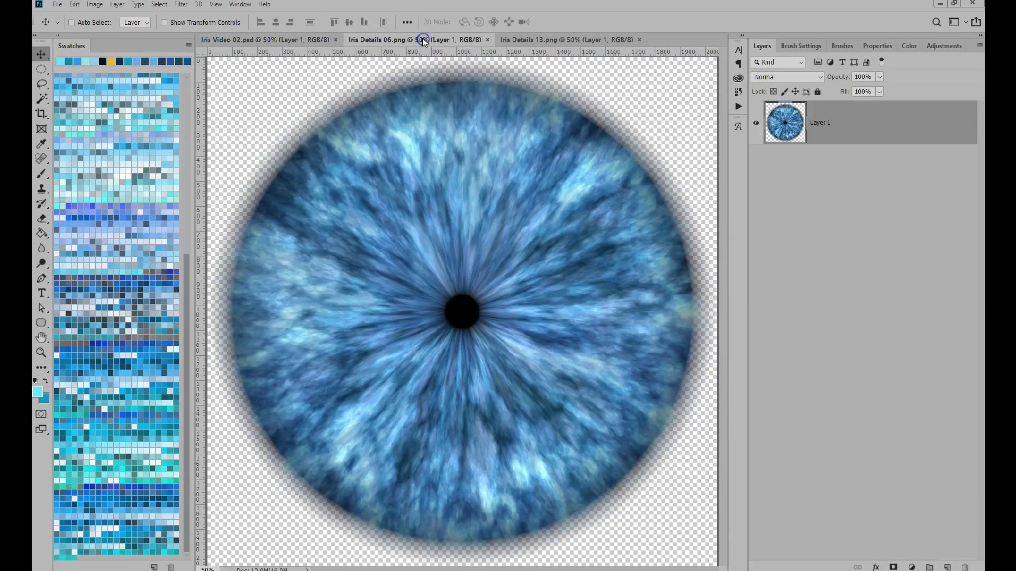
pyautogui.moveTo(473, 313)
pyautogui.mouseDown()
pyautogui.moveTo(301, 40)
pyautogui.moveTo(465, 324)
pyautogui.mouseUp()
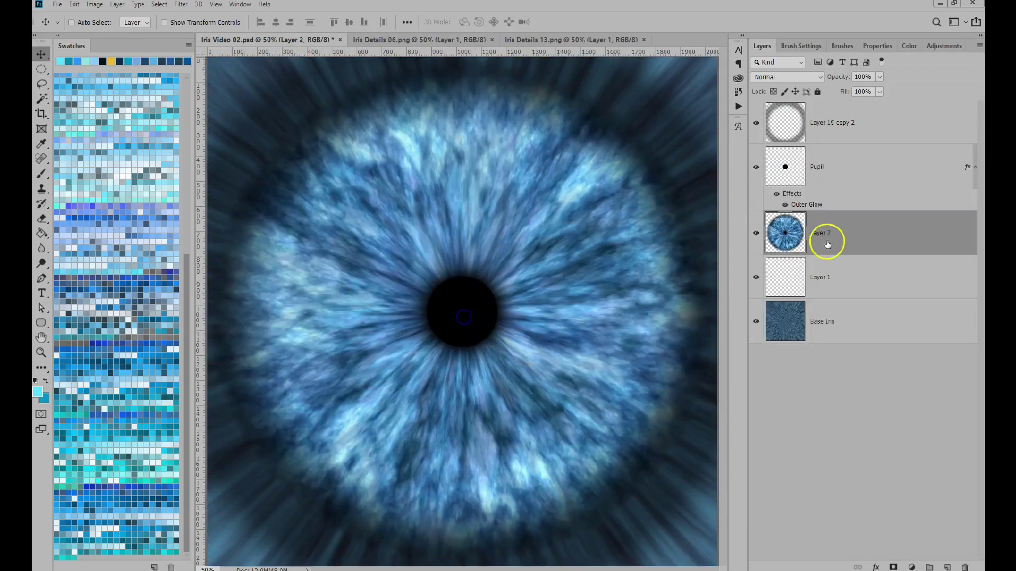
pyautogui.click(806, 78)
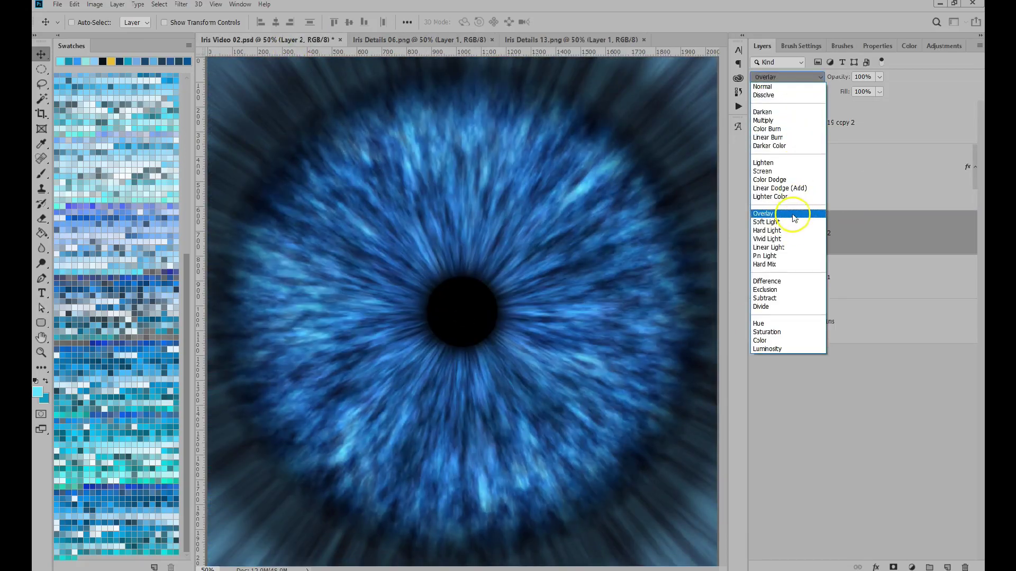
pyautogui.click(799, 222)
pyautogui.press('2')
pyautogui.press('3')
pyautogui.moveTo(862, 78); pyautogui.dragTo(788, 95)
pyautogui.write('50')
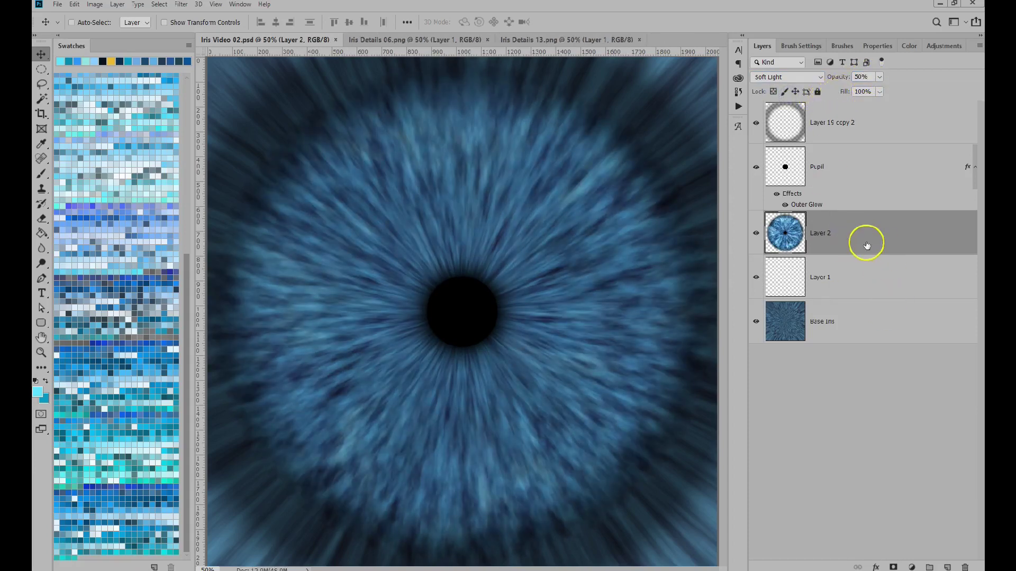
# Step: Add a new layer above the iris artwork and choose the Iris Fiber 19.psd brush
pyautogui.click(947, 567)
pyautogui.click(843, 47)
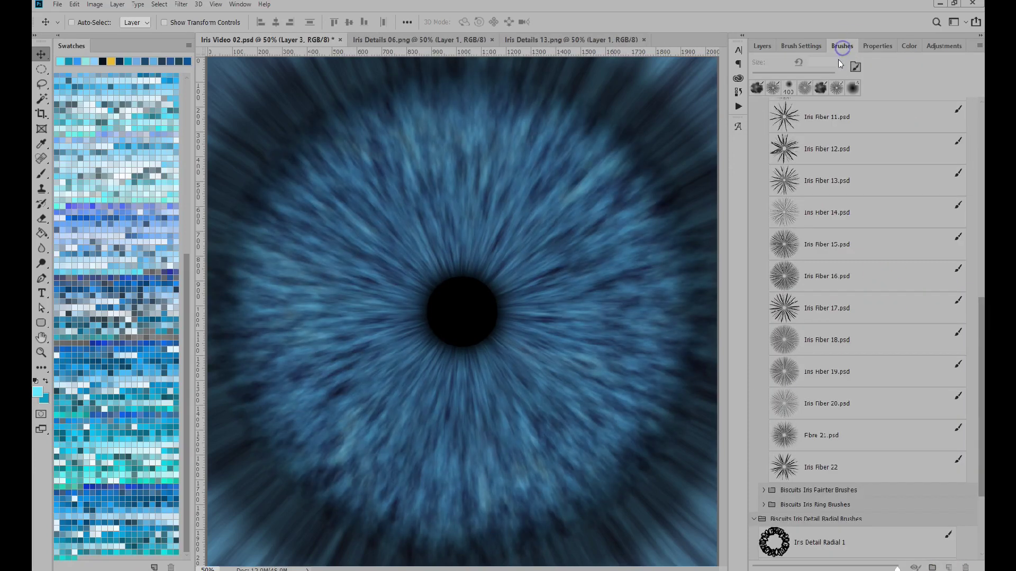
pyautogui.click(828, 370)
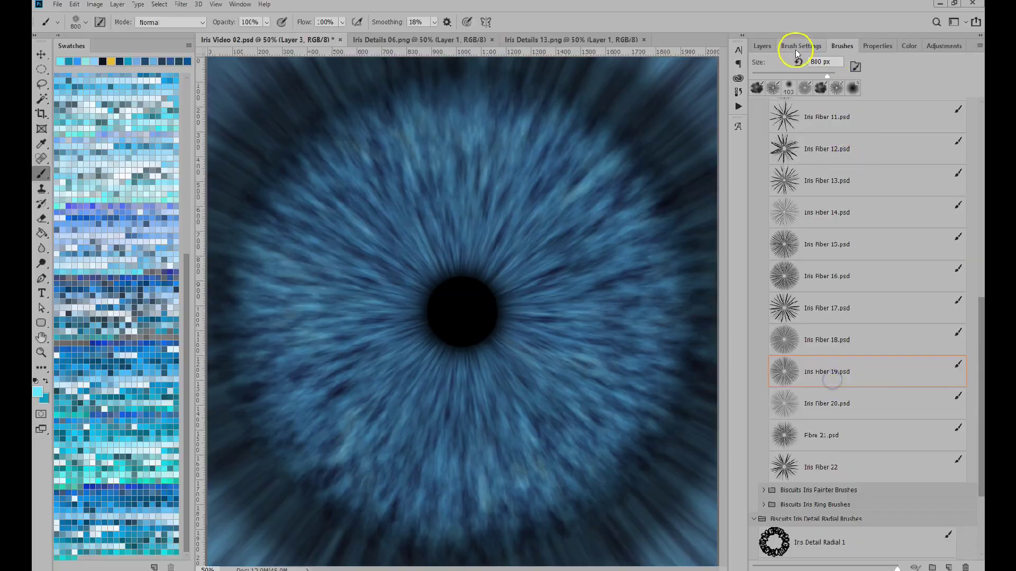
pyautogui.click(758, 52)
# Step: Stamp fibres centred on the pupil in two light blue swatch colours, using a 2100 px brush at 30% opacity
pyautogui.moveTo(450, 304)
pyautogui.mouseDown()
pyautogui.moveTo(517, 302)
pyautogui.moveTo(452, 322)
pyautogui.mouseUp()
pyautogui.hotkey('ctrl', 'z')
pyautogui.click(162, 433)
pyautogui.click(168, 431)
pyautogui.press('3')
pyautogui.click(464, 314)
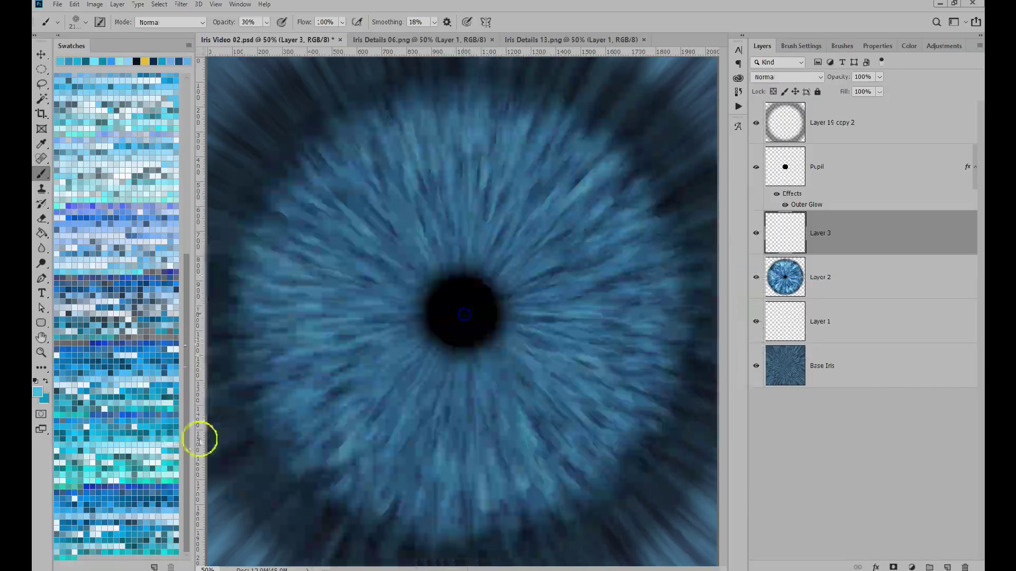
pyautogui.click(159, 312)
pyautogui.moveTo(458, 312); pyautogui.dragTo(458, 312)
pyautogui.click(77, 479)
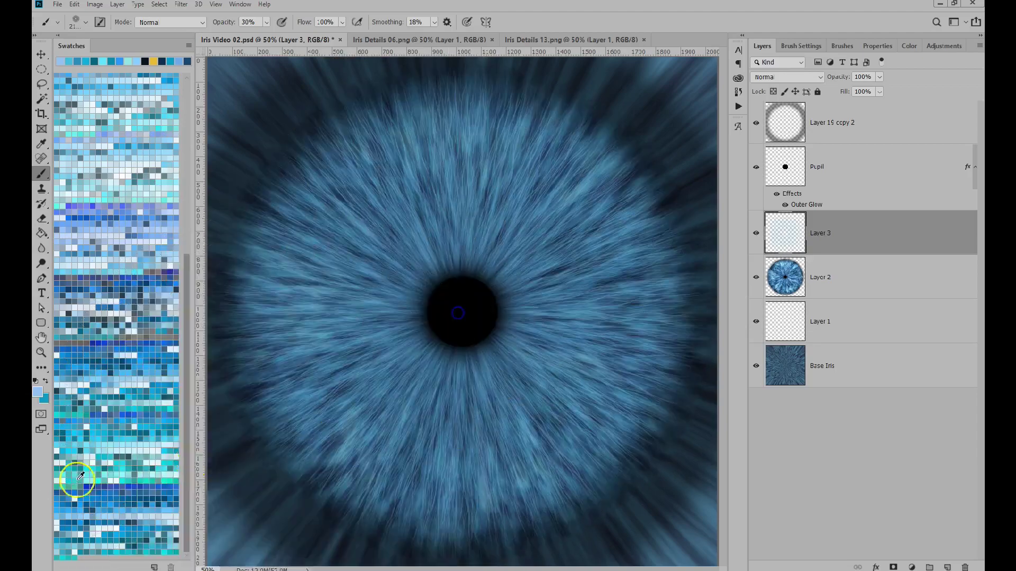
# Step: Add a new layer above the fibres and choose the Iris Ring 09.png brush from Biscuits Iris Ring Brushes
pyautogui.click(947, 566)
pyautogui.click(842, 46)
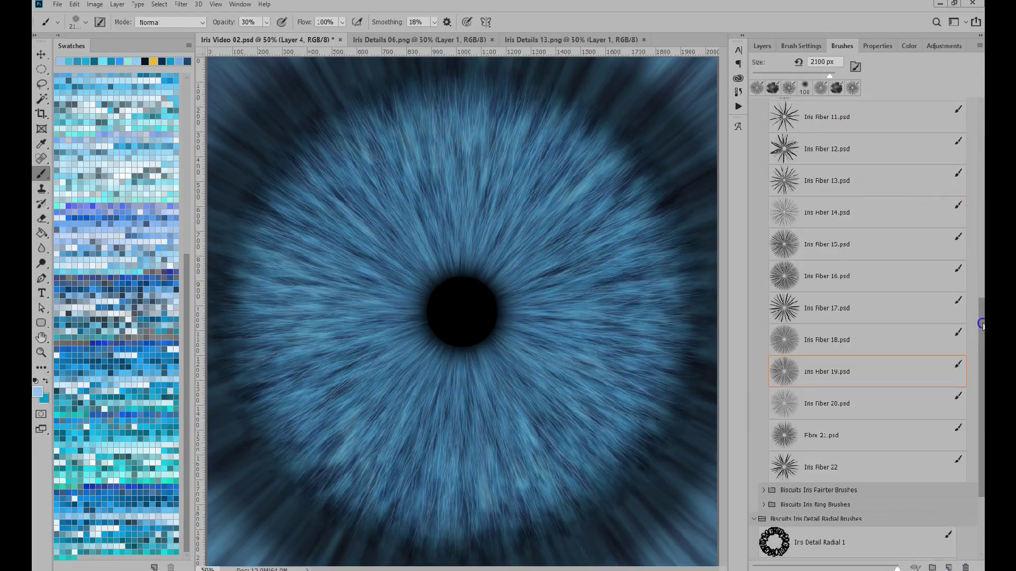
pyautogui.moveTo(982, 326); pyautogui.dragTo(974, 131)
pyautogui.click(763, 220)
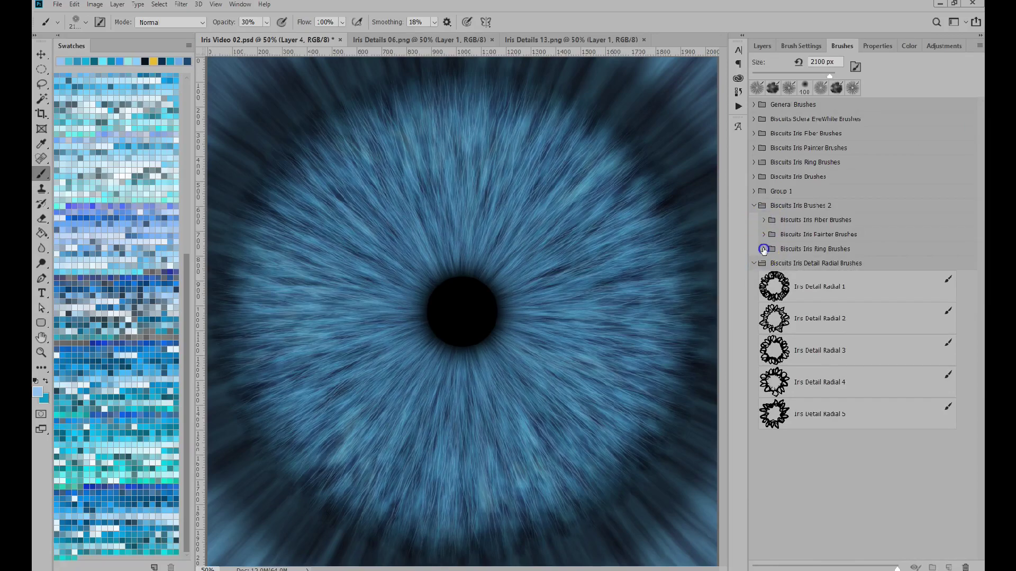
pyautogui.click(764, 250)
pyautogui.scroll(-5, 947, 370)
pyautogui.click(869, 386)
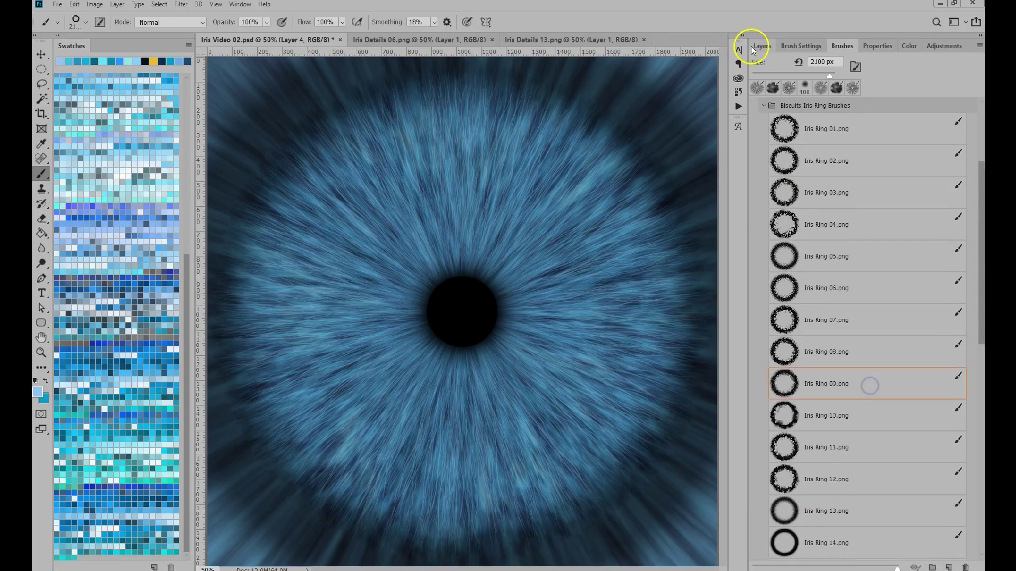
# Step: Sample a dark blue from outside the iris and stamp the ring around its edge at 2600 px and 30% opacity
pyautogui.click(753, 49)
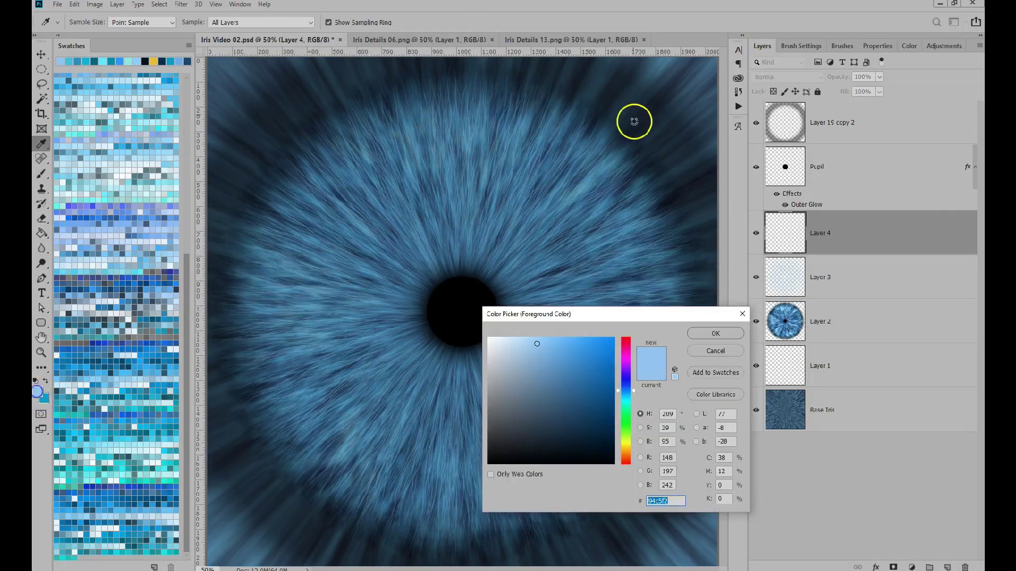
pyautogui.click(645, 101)
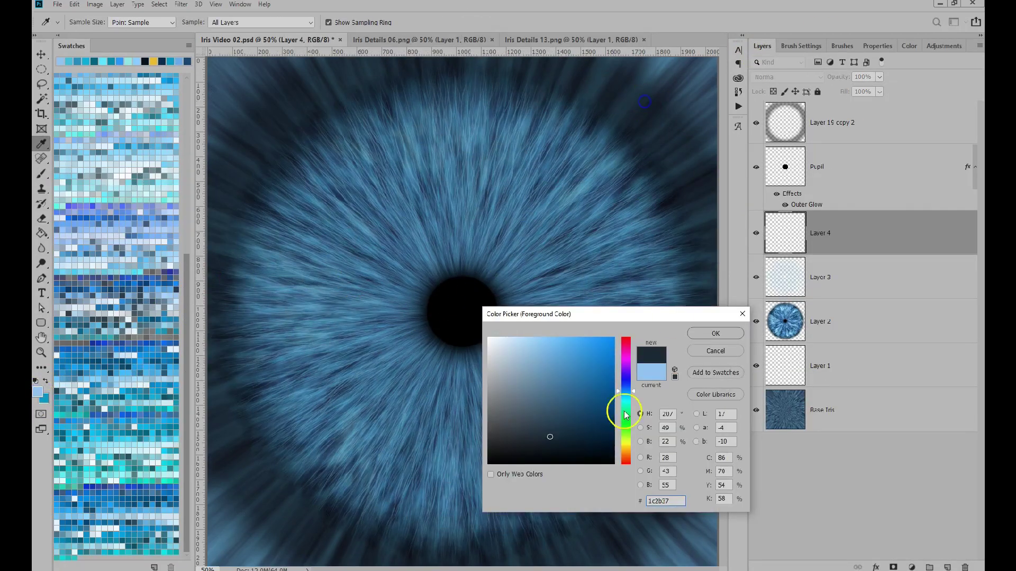
pyautogui.click(715, 333)
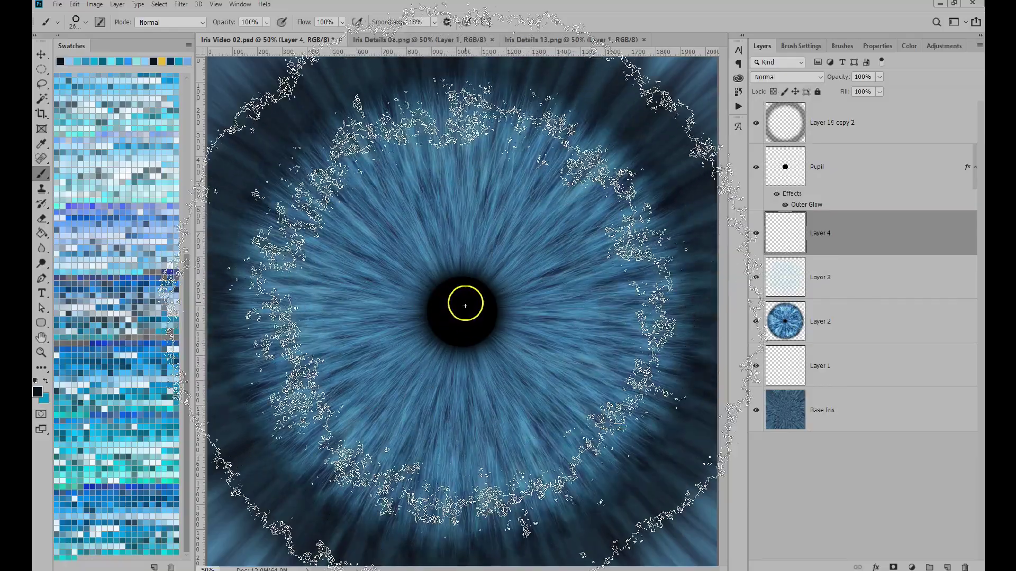
pyautogui.press('3')
pyautogui.click(465, 308)
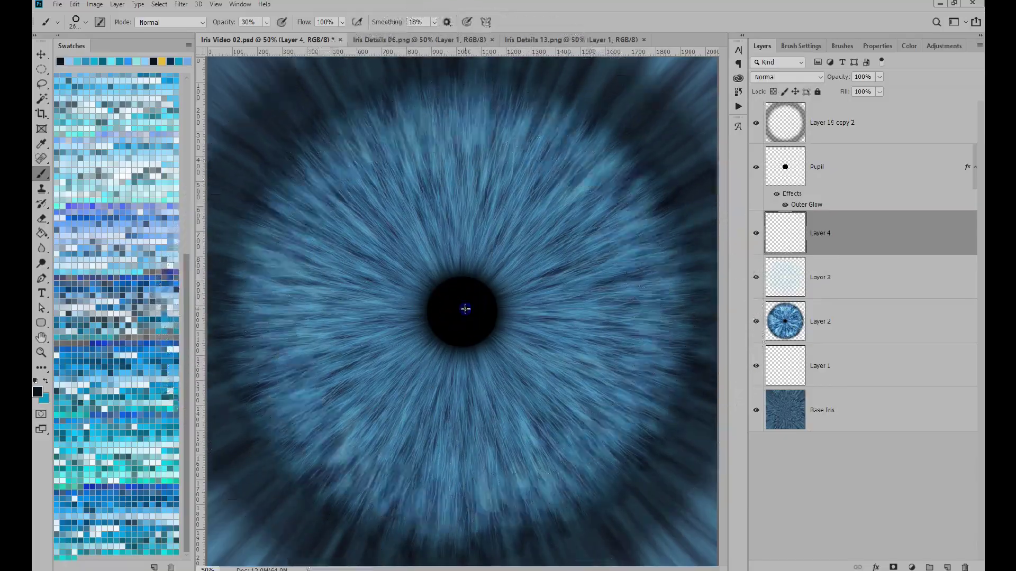
pyautogui.click(462, 312)
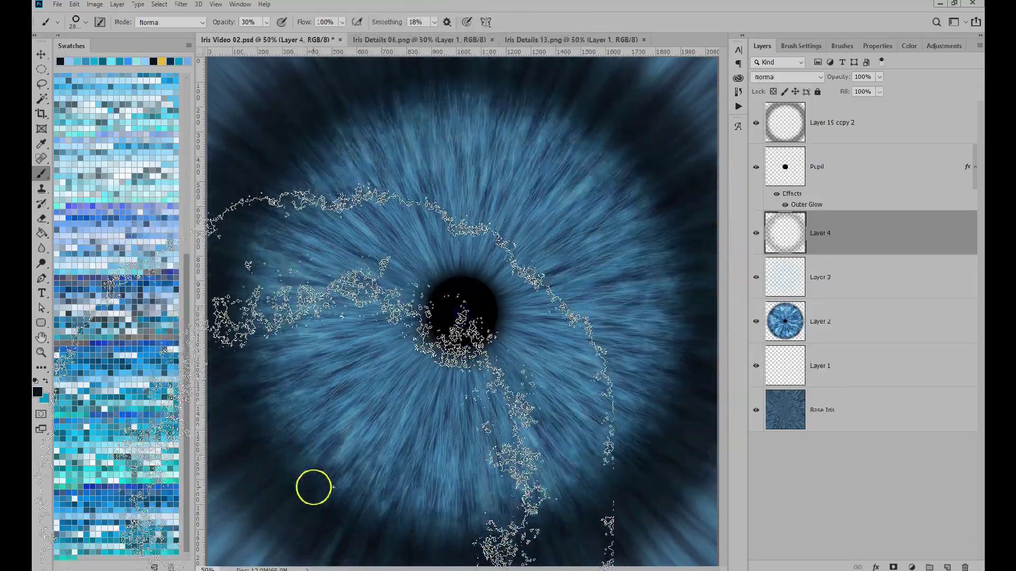
# Step: Darken the iris's outer edge further by stamping the Iris Ring 14.png brush centred on the pupil
pyautogui.click(842, 46)
pyautogui.click(849, 539)
pyautogui.click(463, 310)
pyautogui.click(464, 308)
# Step: Choose an Iris Detail Radial brush and add a new layer directly below the dark ring layer
pyautogui.moveTo(981, 288); pyautogui.dragTo(980, 182)
pyautogui.click(764, 249)
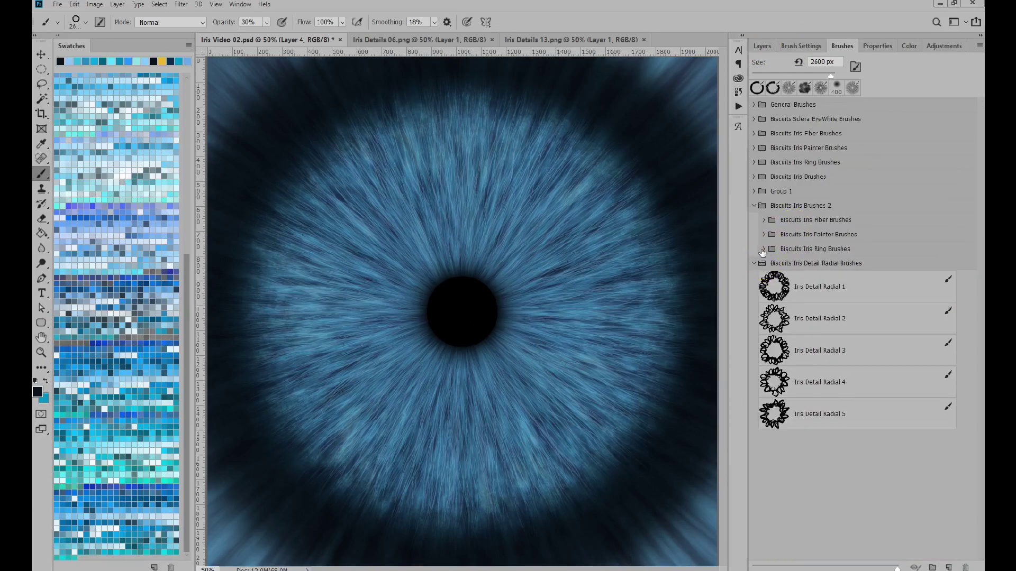
pyautogui.click(763, 47)
pyautogui.click(947, 566)
pyautogui.moveTo(900, 235)
pyautogui.mouseDown()
pyautogui.moveTo(903, 266)
pyautogui.moveTo(875, 281)
pyautogui.mouseUp()
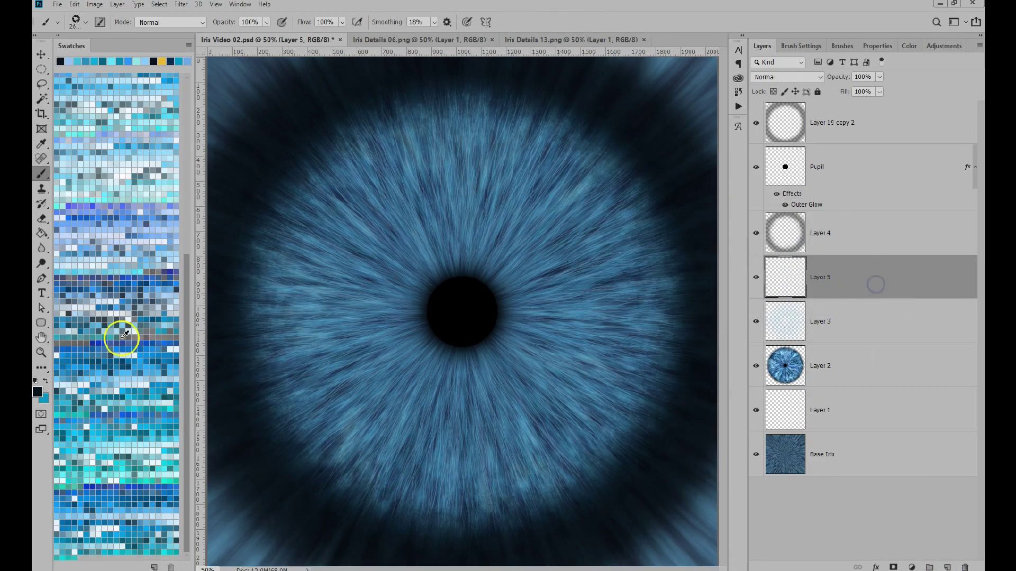
# Step: Stamp the radial detail pattern in light blue around the pupil, with the brush at about 1600 px and 30% opacity
pyautogui.click(146, 154)
pyautogui.press('[')
pyautogui.press('[')
pyautogui.press('[')
pyautogui.press('[')
pyautogui.press('[')
pyautogui.press('[')
pyautogui.press('[')
pyautogui.press('[')
pyautogui.press('[')
pyautogui.press('[')
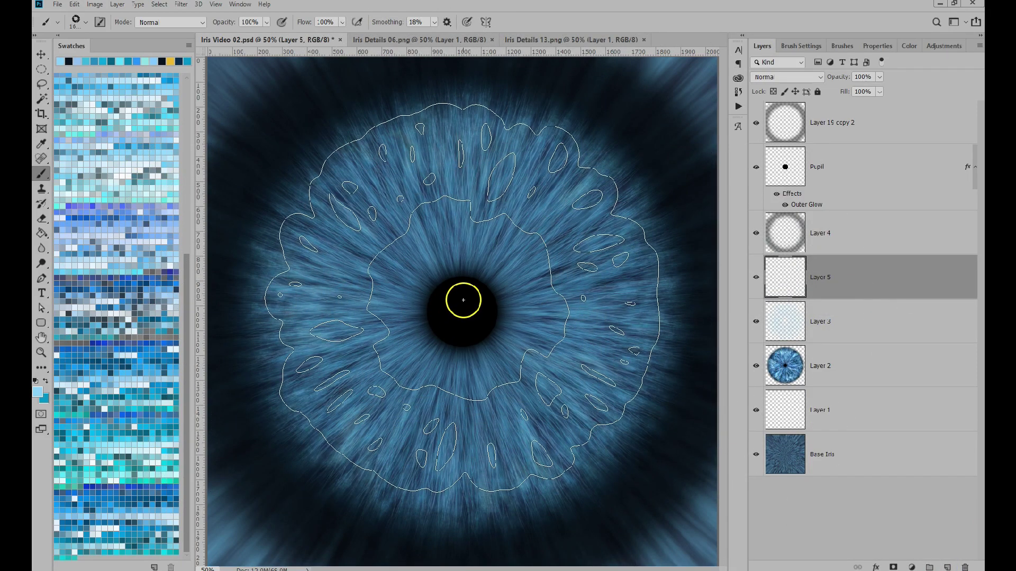
pyautogui.press('3')
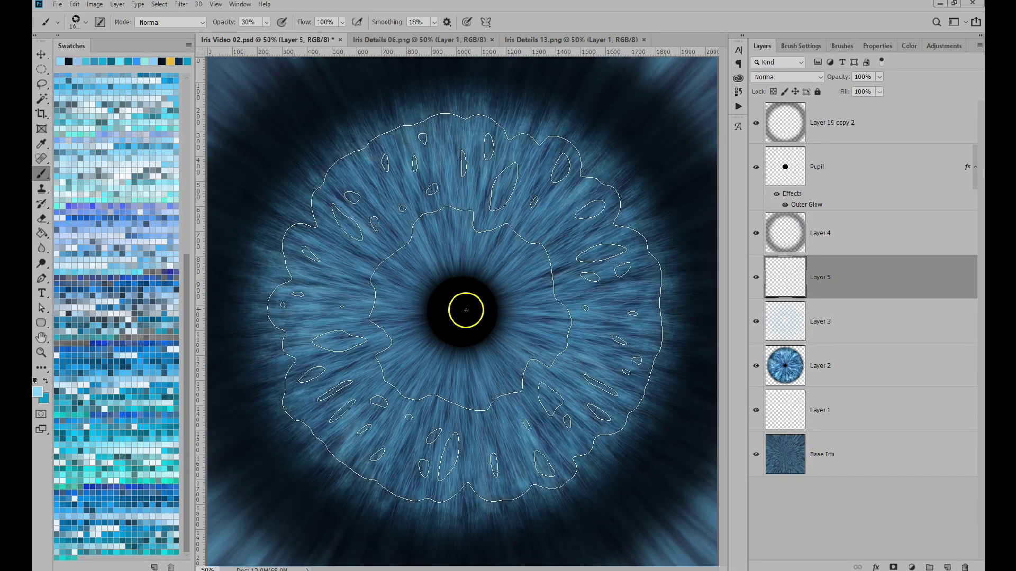
pyautogui.click(465, 310)
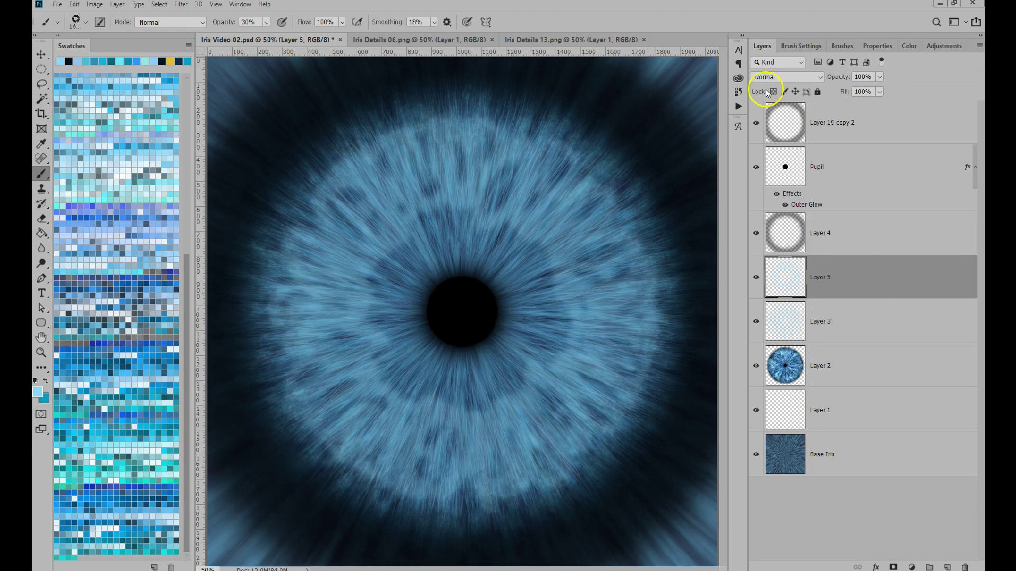
# Step: Lock the radial detail layer's transparent pixels and paint a deeper blue over the pattern around the pupil with an 800 px painter brush
pyautogui.click(81, 24)
pyautogui.click(115, 104)
pyautogui.click(443, 7)
pyautogui.click(149, 217)
pyautogui.press('2')
pyautogui.press('[')
pyautogui.press('[')
pyautogui.press('[')
pyautogui.press('[')
pyautogui.press('[')
pyautogui.moveTo(374, 286); pyautogui.dragTo(395, 357)
pyautogui.click(484, 266)
pyautogui.click(470, 343)
# Step: Tint the outer parts of the radial detail pattern with dark blue swatch colours at 70% brush opacity
pyautogui.click(132, 281)
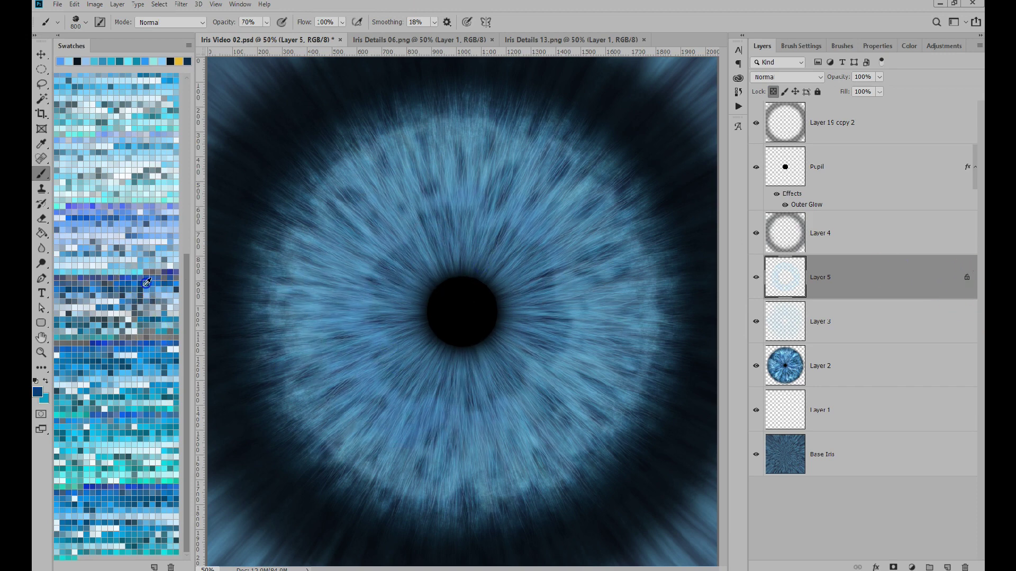
pyautogui.press('7')
pyautogui.click(332, 152)
pyautogui.click(630, 435)
pyautogui.click(135, 521)
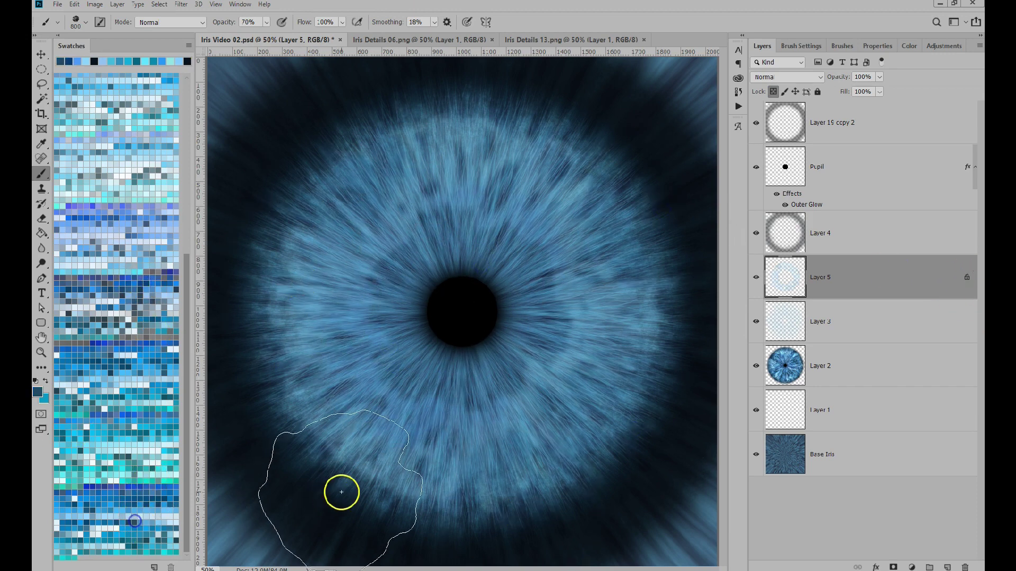
pyautogui.click(610, 133)
# Step: Apply a Bevel & Emboss effect with increased depth to the radial detail layer
pyautogui.click(876, 568)
pyautogui.click(900, 483)
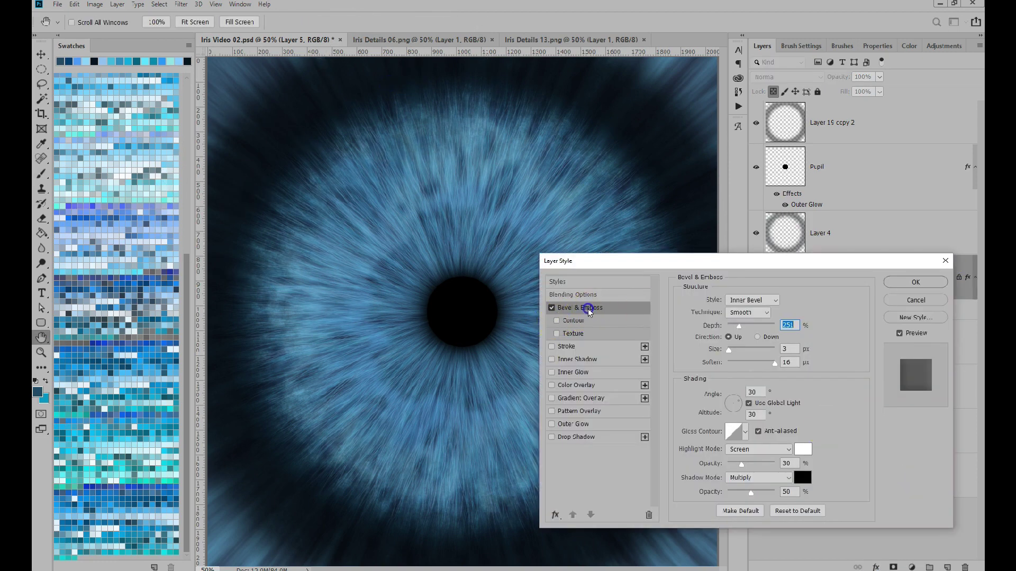
pyautogui.moveTo(751, 262); pyautogui.dragTo(678, 267)
pyautogui.moveTo(665, 330); pyautogui.dragTo(742, 331)
pyautogui.click(484, 327)
pyautogui.click(678, 305)
pyautogui.click(669, 323)
pyautogui.click(842, 288)
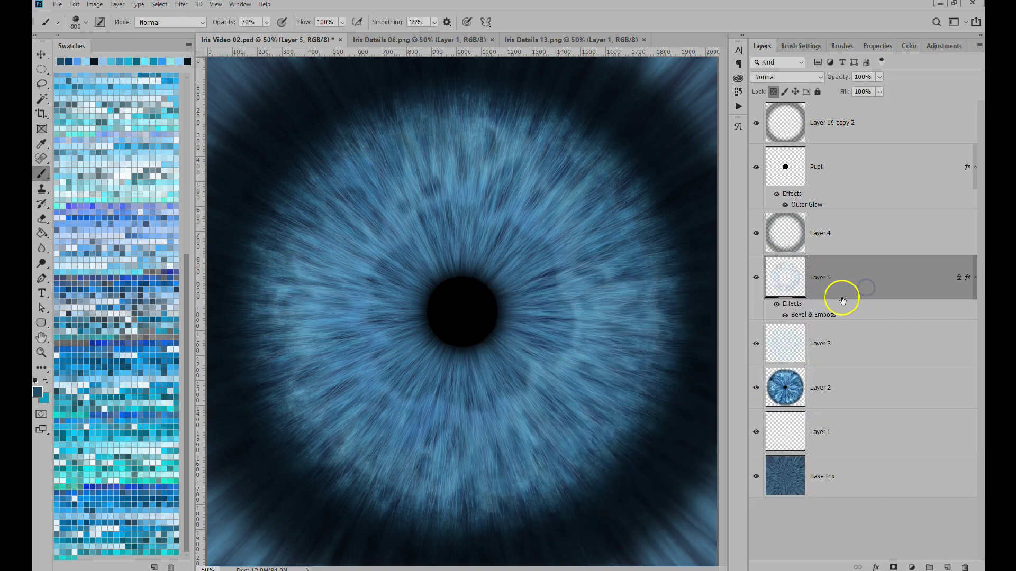
# Step: Duplicate the radial detail layer, set the copy's blend mode to Darker Color and lock its transparent pixels
pyautogui.click(786, 77)
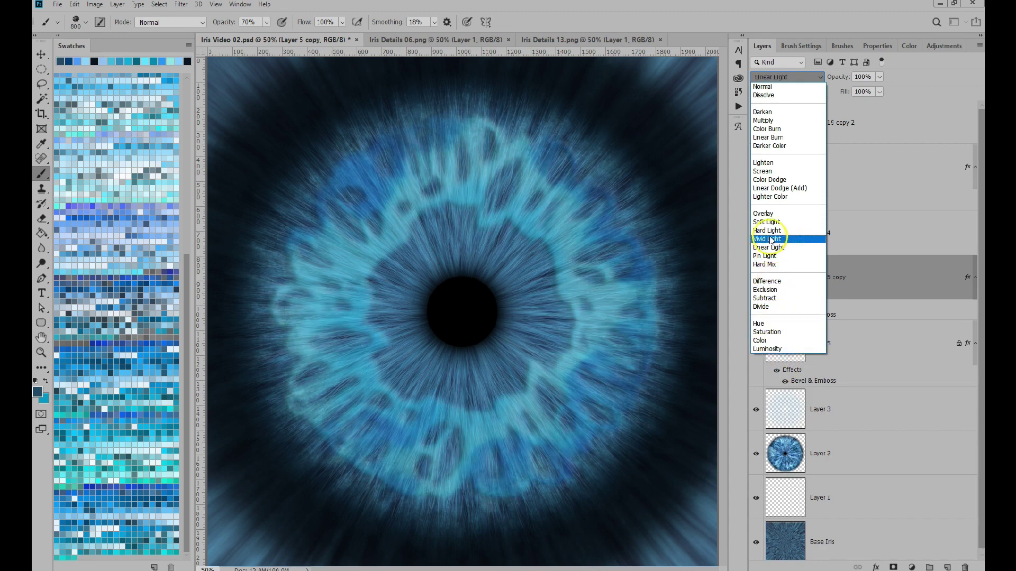
pyautogui.click(768, 146)
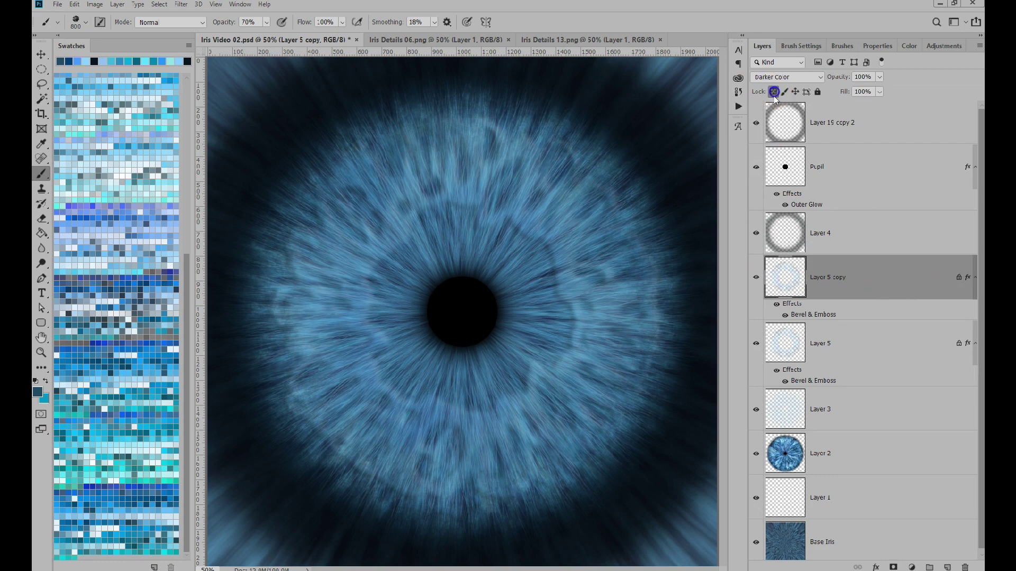
# Step: Stamp light blue fibres on the copied detail layer with the Iris Fiber 18.psd brush at 1800 px and 50% opacity
pyautogui.click(842, 45)
pyautogui.click(765, 220)
pyautogui.click(764, 220)
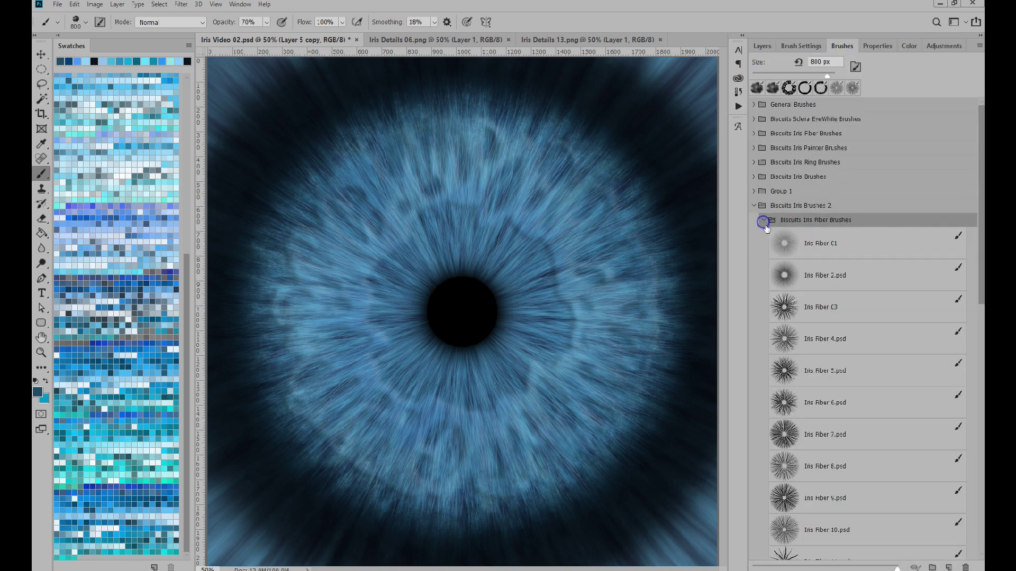
pyautogui.scroll(-8, 968, 302)
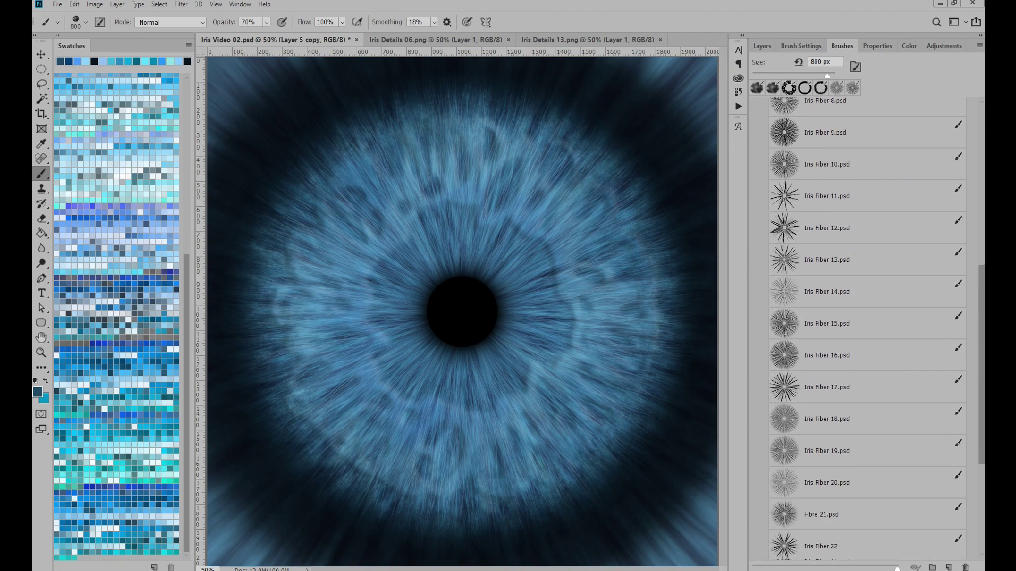
pyautogui.scroll(-1, 941, 399)
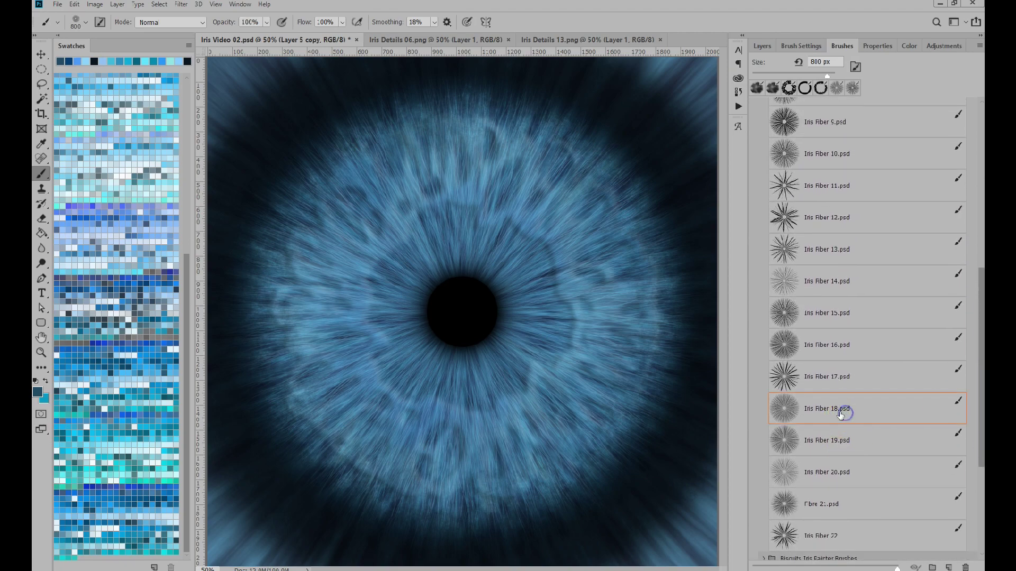
pyautogui.click(167, 151)
pyautogui.click(170, 164)
pyautogui.click(176, 164)
pyautogui.press(']')
pyautogui.press('5')
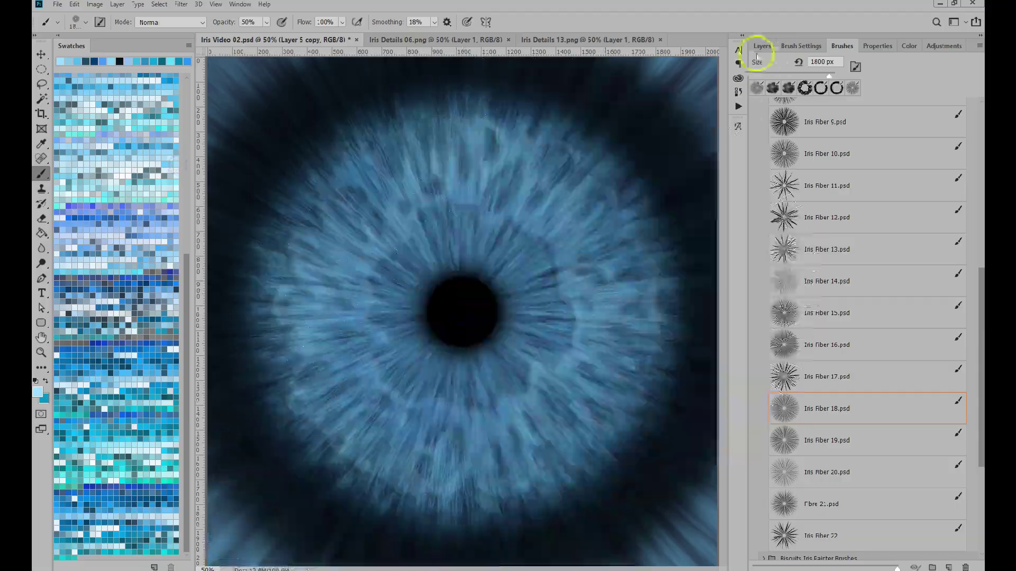
# Step: Select the original radial detail layer and stamp turquoise fibres over its pattern, centred on the pupil, at 50% opacity
pyautogui.click(760, 48)
pyautogui.click(756, 345)
pyautogui.click(756, 345)
pyautogui.click(907, 347)
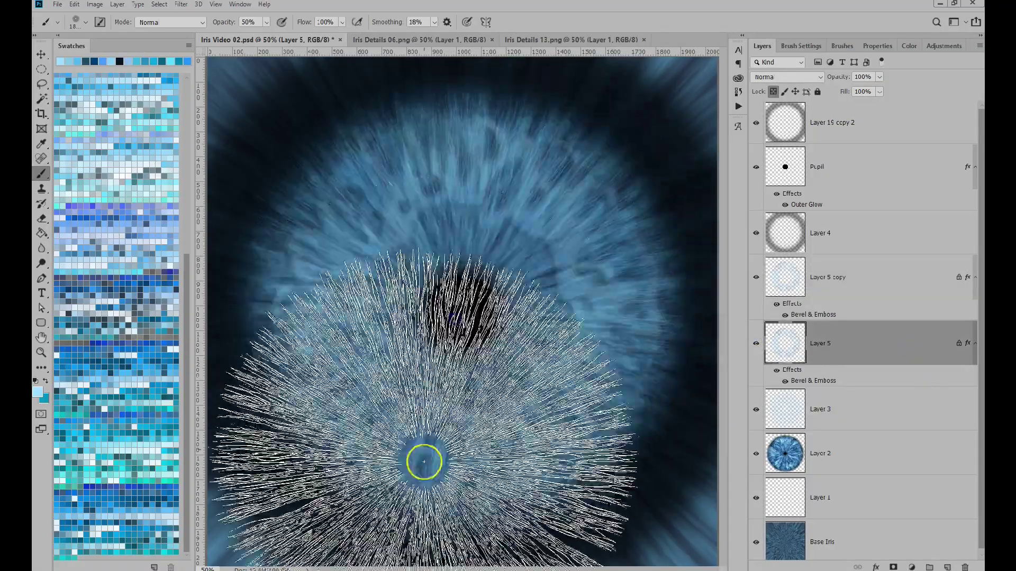
pyautogui.click(755, 344)
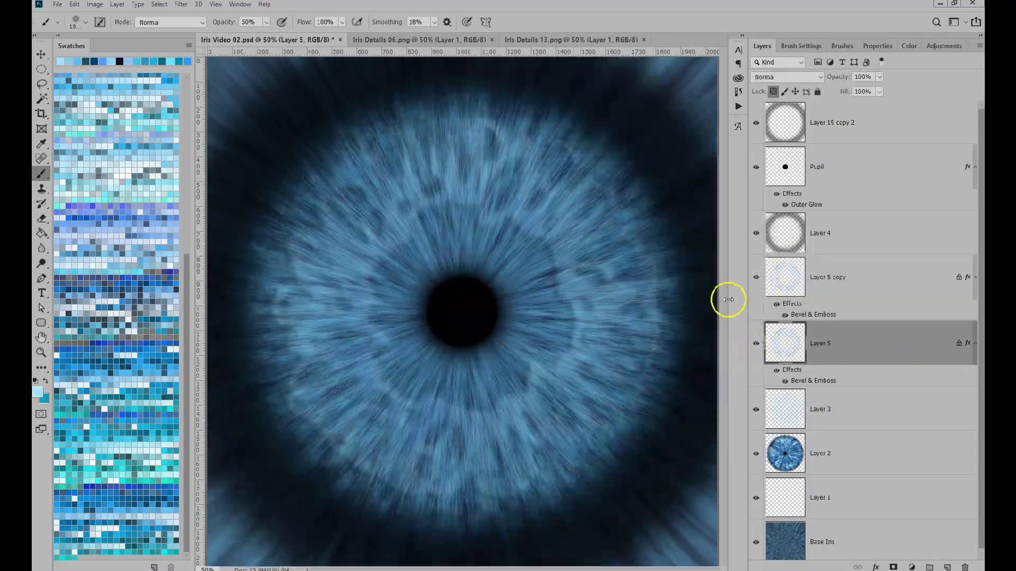
pyautogui.click(152, 481)
pyautogui.click(462, 308)
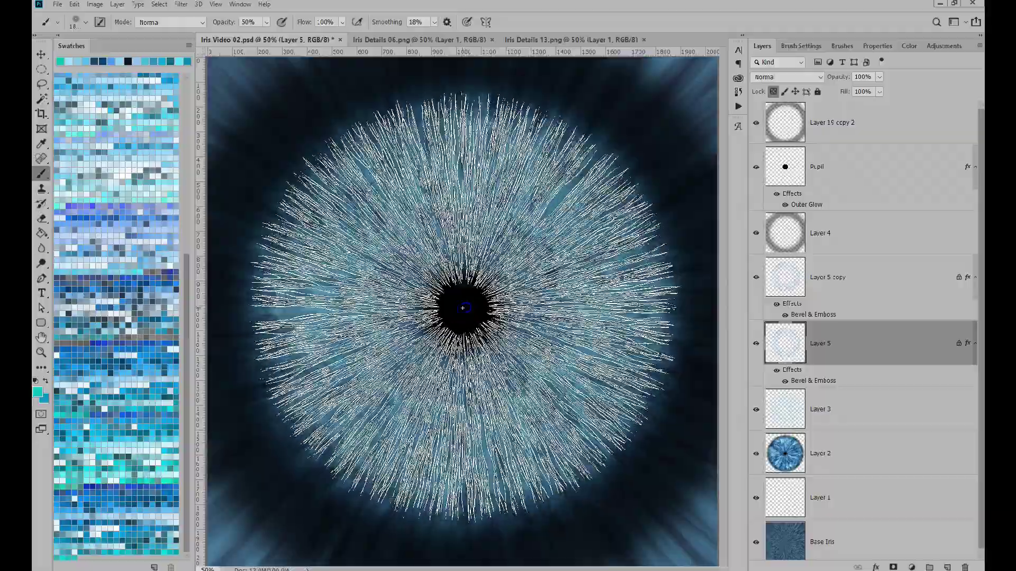
pyautogui.click(462, 308)
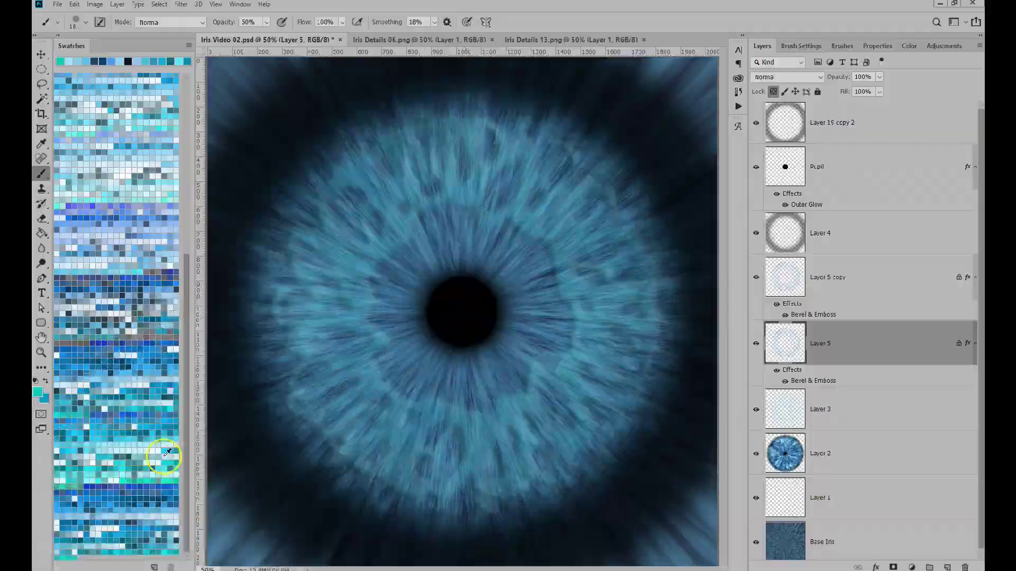
# Step: Stamp soft blue fibres on the Darker Color copy of the radial detail layer and lower that layer's opacity to 50%
pyautogui.click(840, 275)
pyautogui.click(149, 235)
pyautogui.click(460, 310)
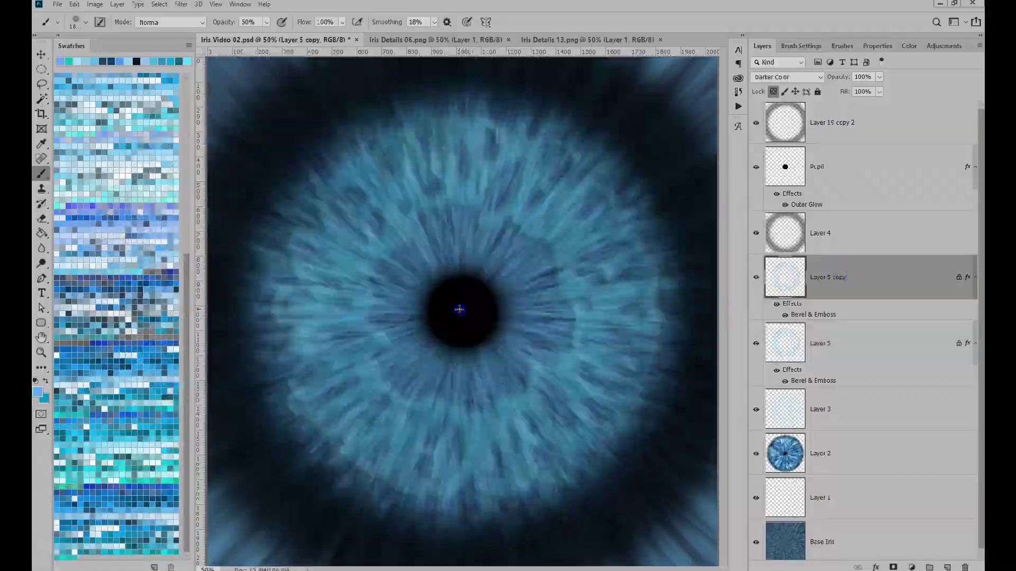
pyautogui.moveTo(831, 78); pyautogui.dragTo(791, 93)
# Step: Replace the copied detail layer's Bevel & Emboss with a Multiply Outer Glow in dark navy
pyautogui.doubleClick(967, 278)
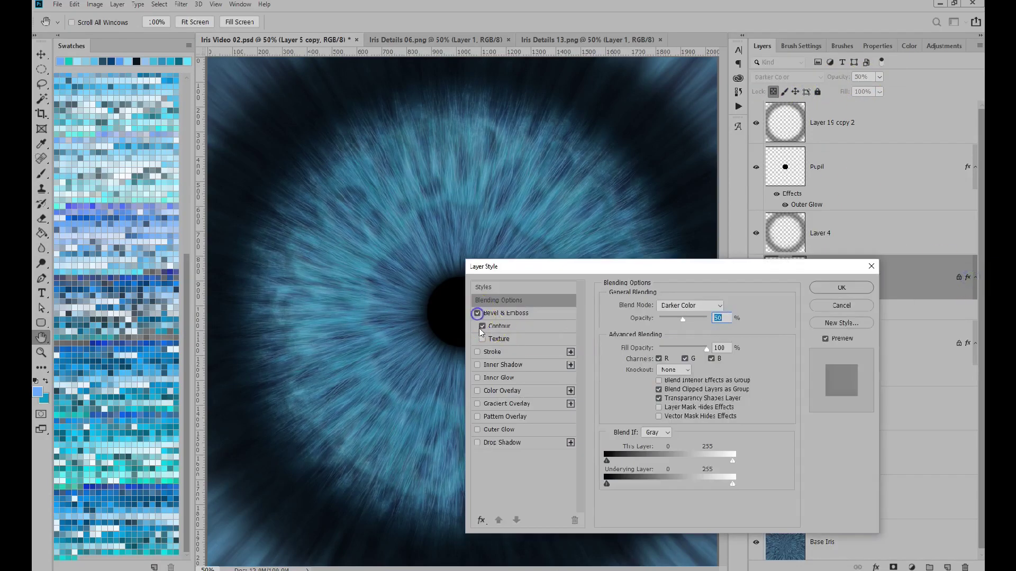
pyautogui.click(477, 429)
pyautogui.click(497, 429)
pyautogui.click(634, 347)
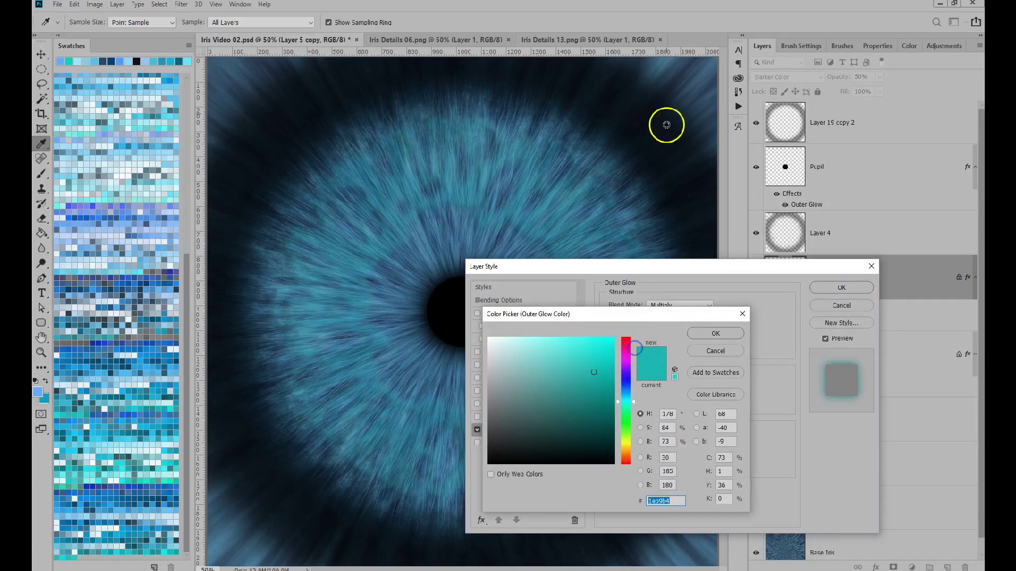
pyautogui.click(688, 97)
pyautogui.click(574, 433)
pyautogui.click(719, 334)
# Step: Set the outer glow's opacity to 100%, spread to 2% and size to 22 px
pyautogui.moveTo(697, 319); pyautogui.dragTo(692, 324)
pyautogui.moveTo(657, 408); pyautogui.dragTo(653, 412)
pyautogui.moveTo(649, 394); pyautogui.dragTo(648, 398)
pyautogui.write('2')
pyautogui.moveTo(713, 391); pyautogui.dragTo(672, 417)
pyautogui.write('520')
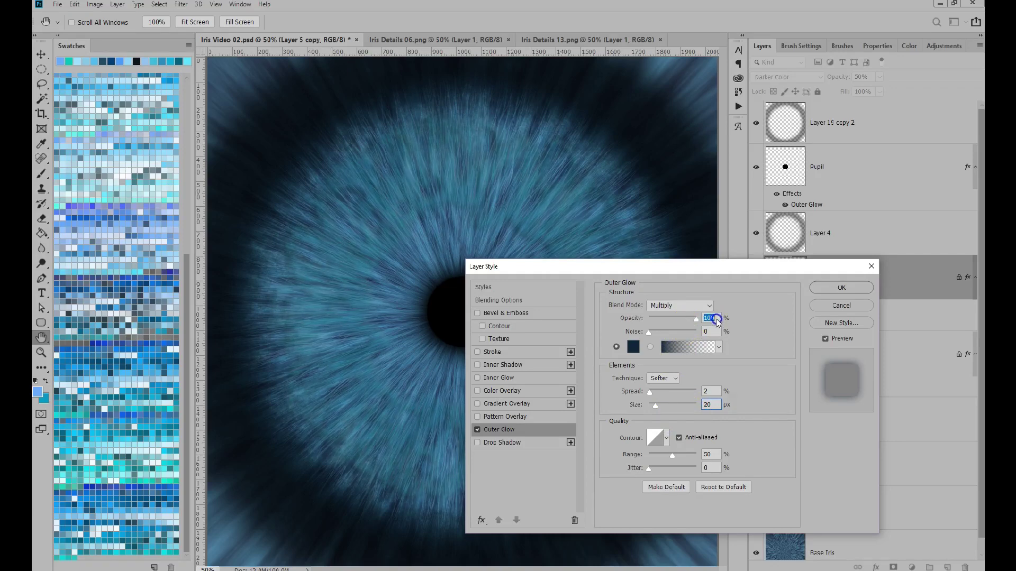
pyautogui.moveTo(655, 406); pyautogui.dragTo(659, 404)
pyautogui.write('30')
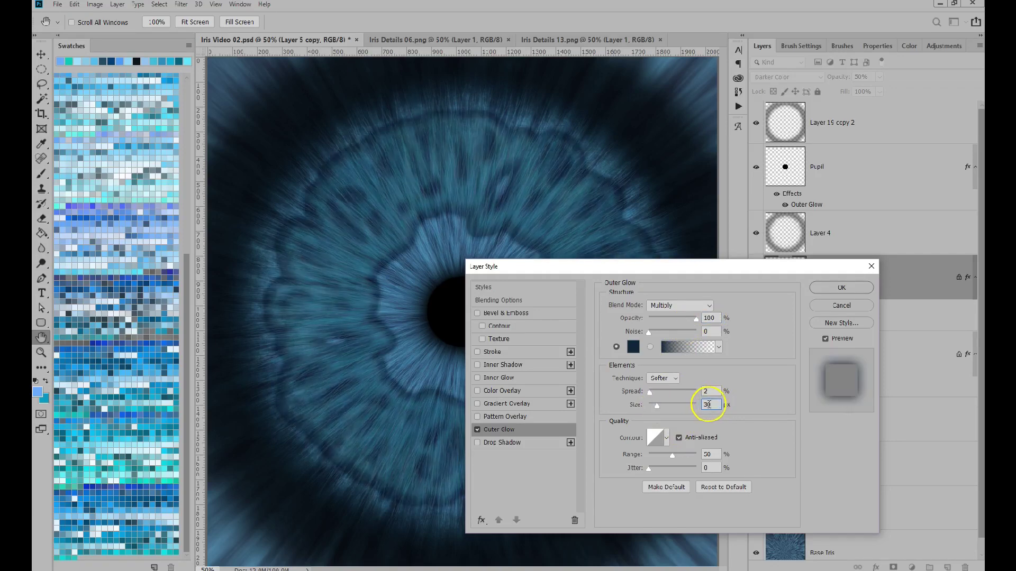
pyautogui.write('22')
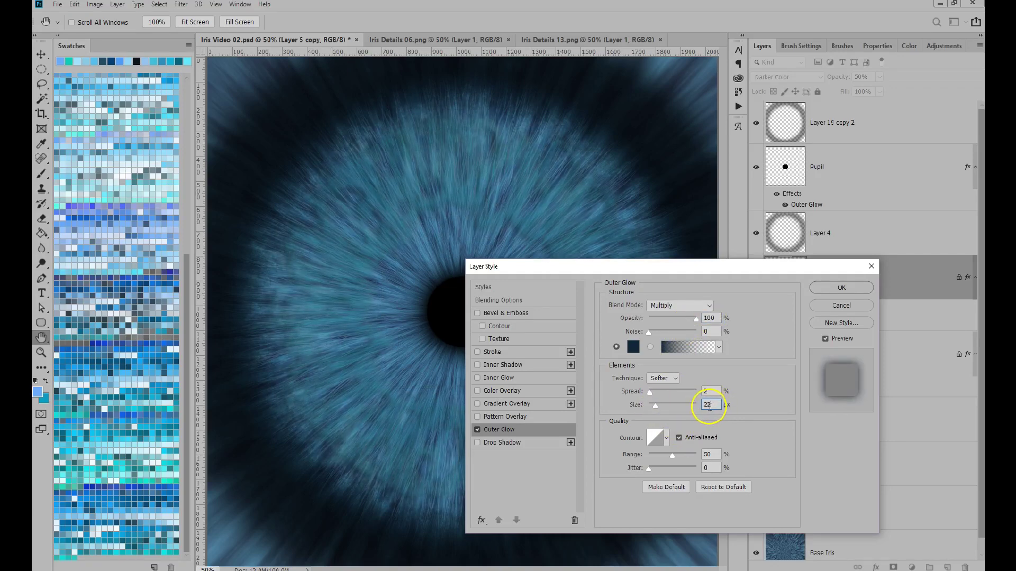
pyautogui.click(842, 291)
# Step: Duplicate the glowing detail layer and set the new copy's blend mode to Overlay at 100% opacity
pyautogui.hotkey('ctrl', 'j')
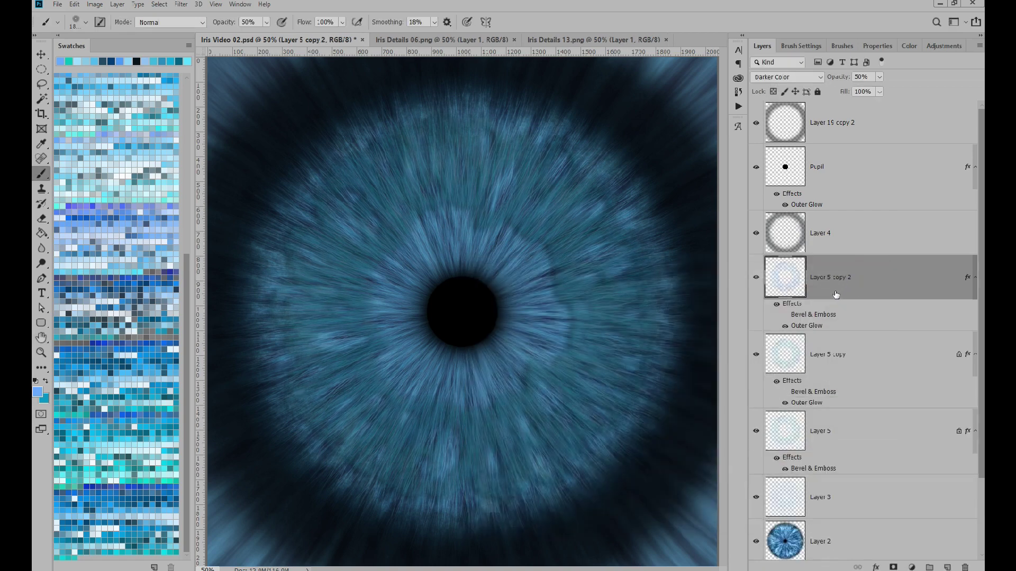
pyautogui.click(798, 77)
pyautogui.click(774, 214)
pyautogui.click(754, 280)
pyautogui.click(754, 281)
pyautogui.moveTo(839, 77); pyautogui.dragTo(914, 74)
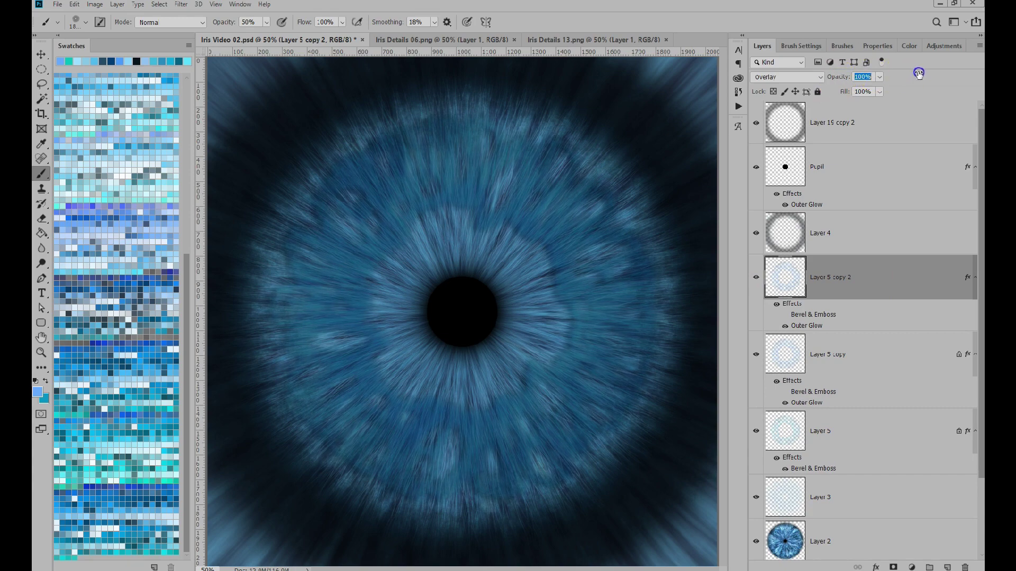
# Step: Set up a recently used textured brush at 1200 px in light blue and lock the Overlay copy's transparent pixels
pyautogui.rightClick(38, 178)
pyautogui.click(81, 22)
pyautogui.click(82, 105)
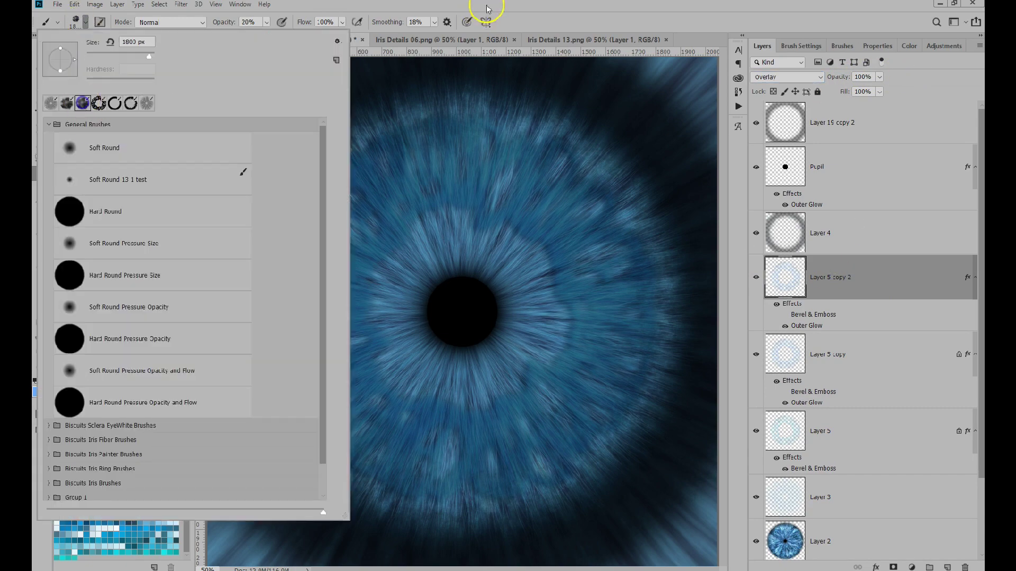
pyautogui.click(487, 5)
pyautogui.click(147, 181)
pyautogui.press('[')
pyautogui.press('[')
pyautogui.press('[')
pyautogui.press('[')
pyautogui.press('[')
pyautogui.press('[')
pyautogui.click(933, 278)
pyautogui.click(773, 92)
# Step: Paint light blue over the Overlay copy's detail pattern all around the iris, using 90% brush opacity
pyautogui.click(347, 236)
pyautogui.press('9')
pyautogui.click(390, 181)
pyautogui.click(543, 434)
pyautogui.click(356, 417)
pyautogui.moveTo(339, 254); pyautogui.dragTo(310, 372)
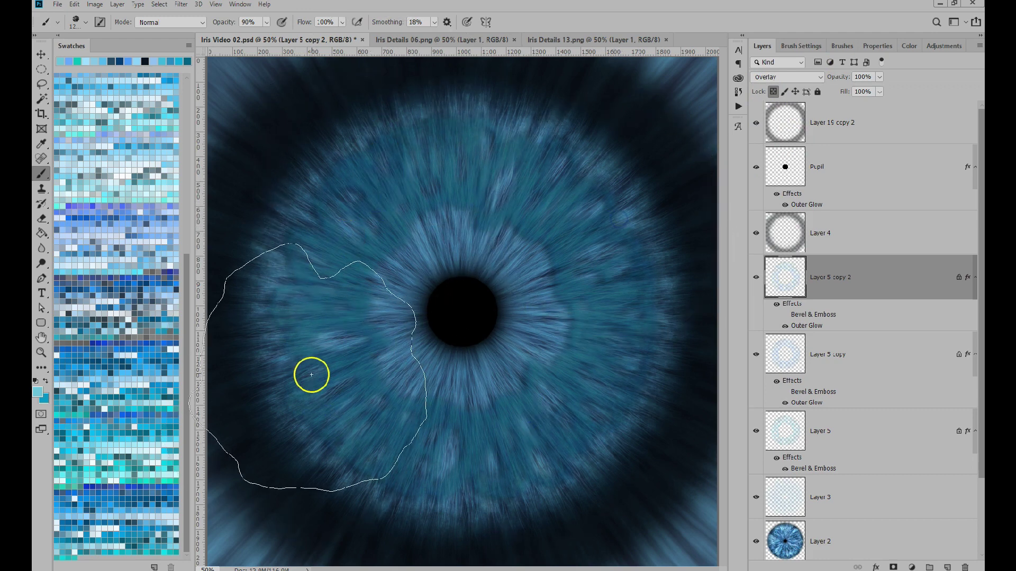
# Step: Add a new layer above the detail copies and choose a reduced-size brush from the Biscuits Iris Ring Brushes
pyautogui.click(948, 567)
pyautogui.click(842, 47)
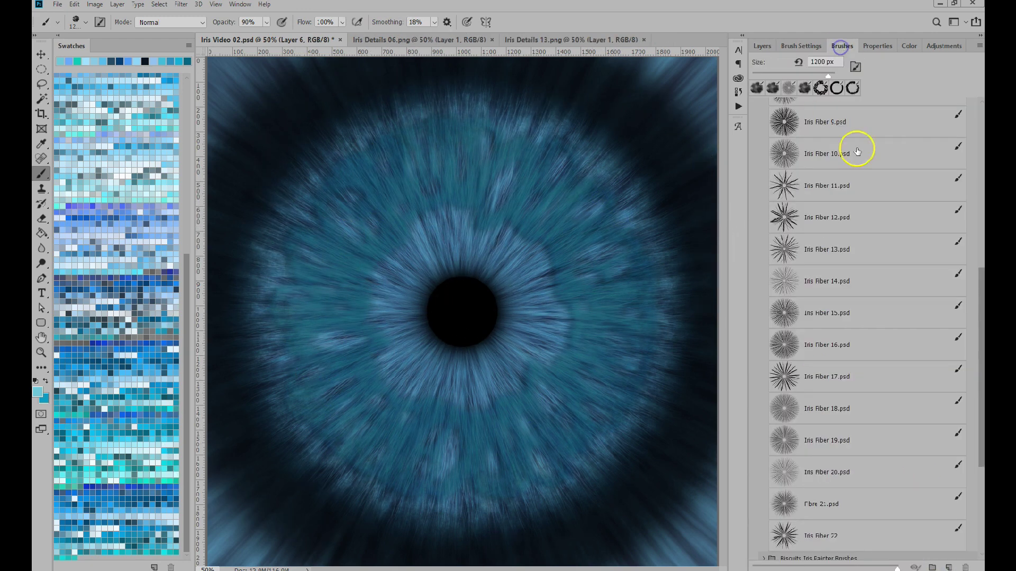
pyautogui.moveTo(980, 296)
pyautogui.mouseDown()
pyautogui.moveTo(975, 232)
pyautogui.moveTo(898, 149)
pyautogui.moveTo(884, 152)
pyautogui.mouseUp()
pyautogui.click(763, 191)
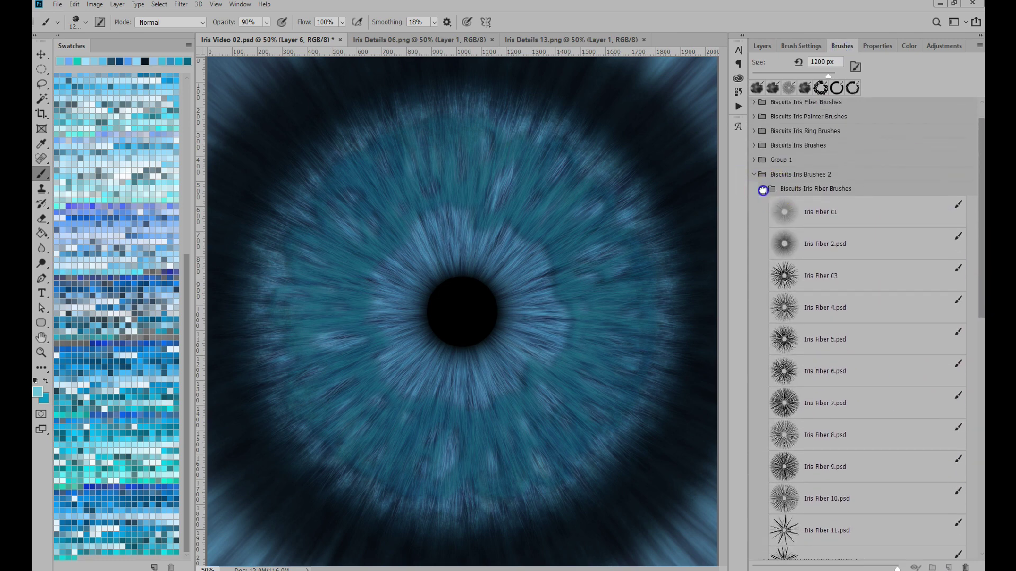
pyautogui.click(762, 249)
pyautogui.scroll(-10, 971, 277)
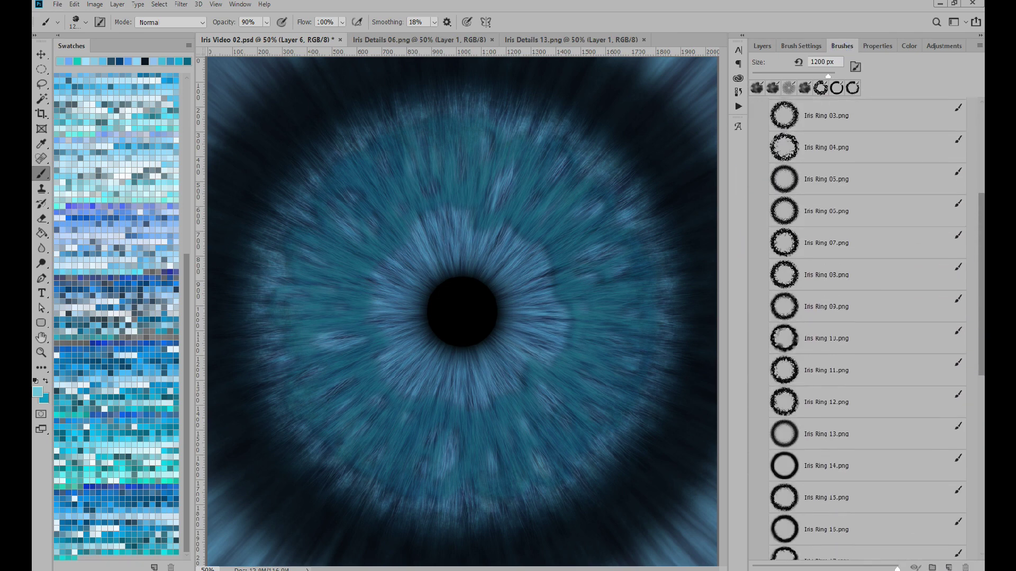
pyautogui.click(843, 356)
pyautogui.press('[')
pyautogui.press('[')
pyautogui.press('[')
pyautogui.click(762, 46)
pyautogui.press('[')
pyautogui.press('[')
# Step: Stamp a yellow ring centred on the pupil at 600 px on the new layer
pyautogui.click(37, 392)
pyautogui.click(626, 440)
pyautogui.click(633, 451)
pyautogui.click(715, 334)
pyautogui.press('b')
pyautogui.moveTo(464, 312)
pyautogui.mouseDown()
pyautogui.moveTo(446, 350)
pyautogui.moveTo(454, 314)
pyautogui.mouseUp()
pyautogui.press('[')
pyautogui.click(455, 314)
pyautogui.hotkey('ctrl', 'd')
pyautogui.click(138, 411)
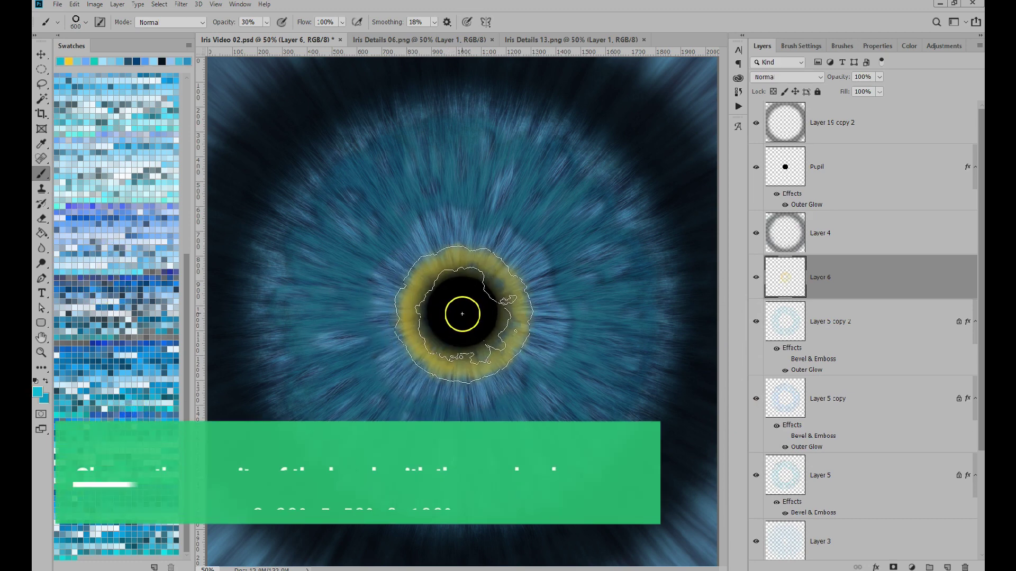
# Step: Stamp an orange ring around the pupil at 400 px and 30% opacity, and lock the ring layer's transparent pixels
pyautogui.press(']')
pyautogui.click(37, 392)
pyautogui.moveTo(630, 443); pyautogui.dragTo(629, 454)
pyautogui.click(714, 331)
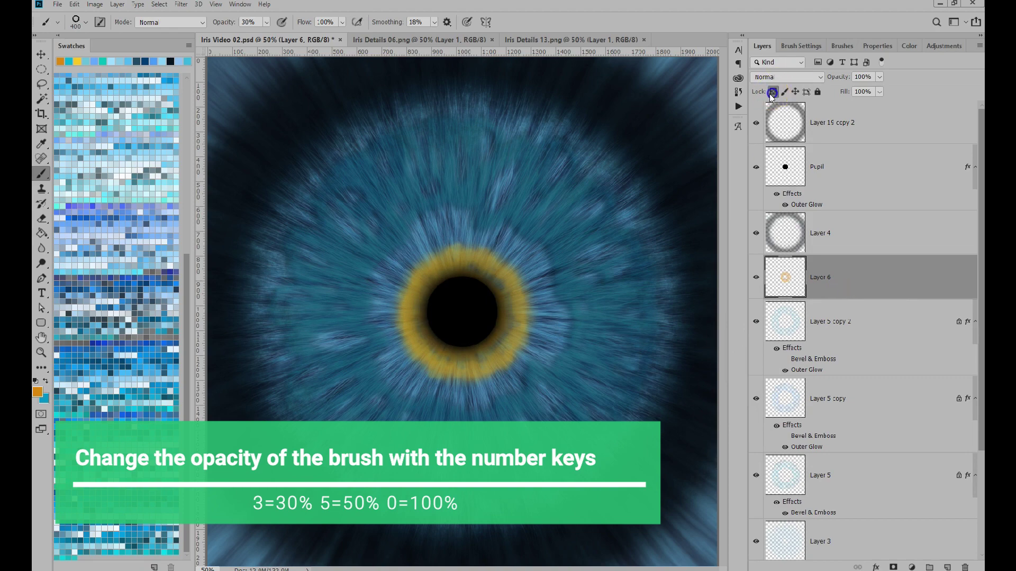
# Step: Stamp pale blue fibres over the locked yellow ring with the Iris Fiber 7.psd brush at 700 px and 100% opacity
pyautogui.click(841, 47)
pyautogui.moveTo(979, 232); pyautogui.dragTo(979, 147)
pyautogui.click(763, 248)
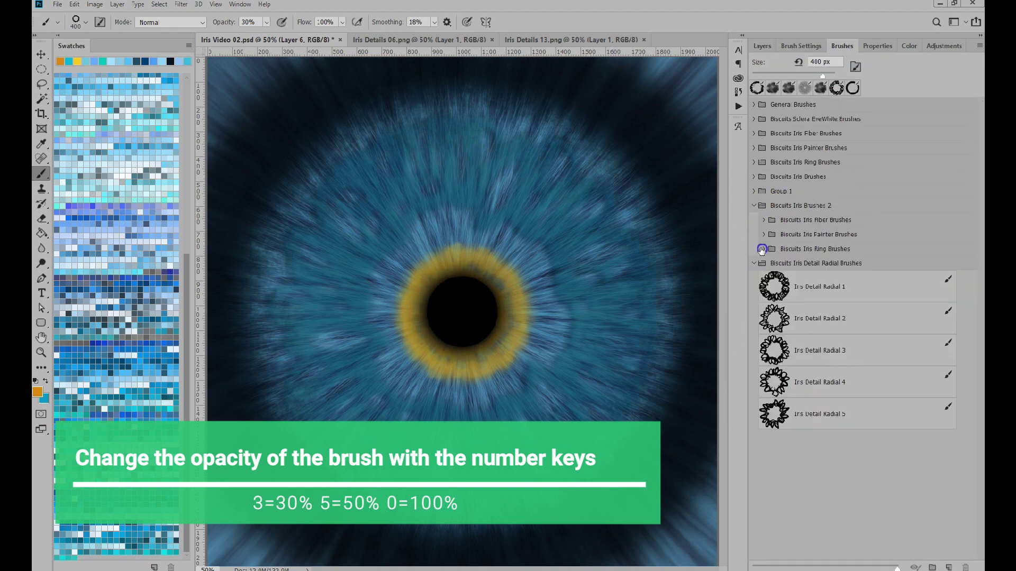
pyautogui.click(762, 221)
pyautogui.click(843, 440)
pyautogui.press(']')
pyautogui.press(']')
pyautogui.press(']')
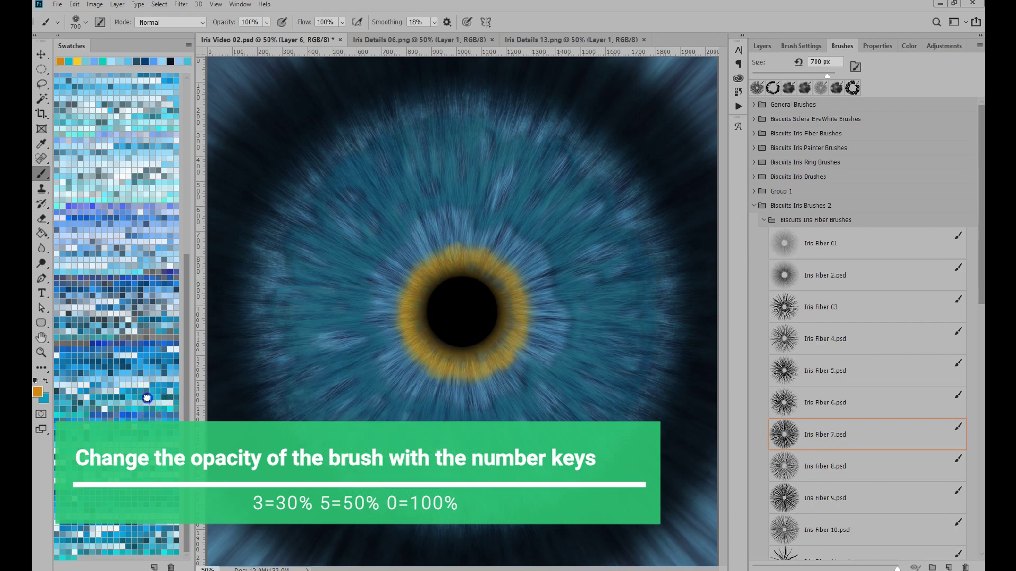
pyautogui.click(147, 398)
pyautogui.click(169, 188)
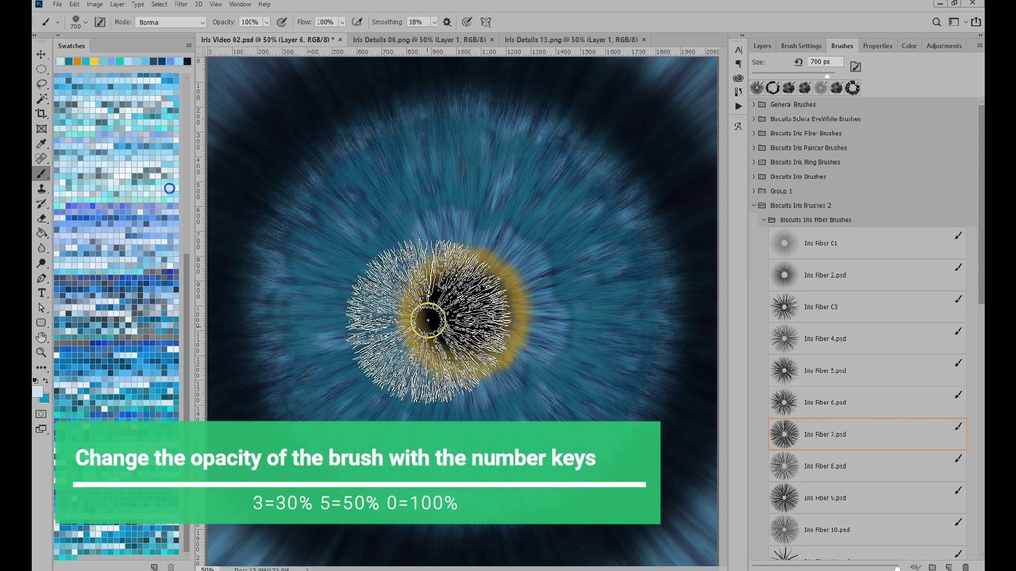
# Step: Set the pupil ring layer's blend mode to Soft Light
pyautogui.click(761, 47)
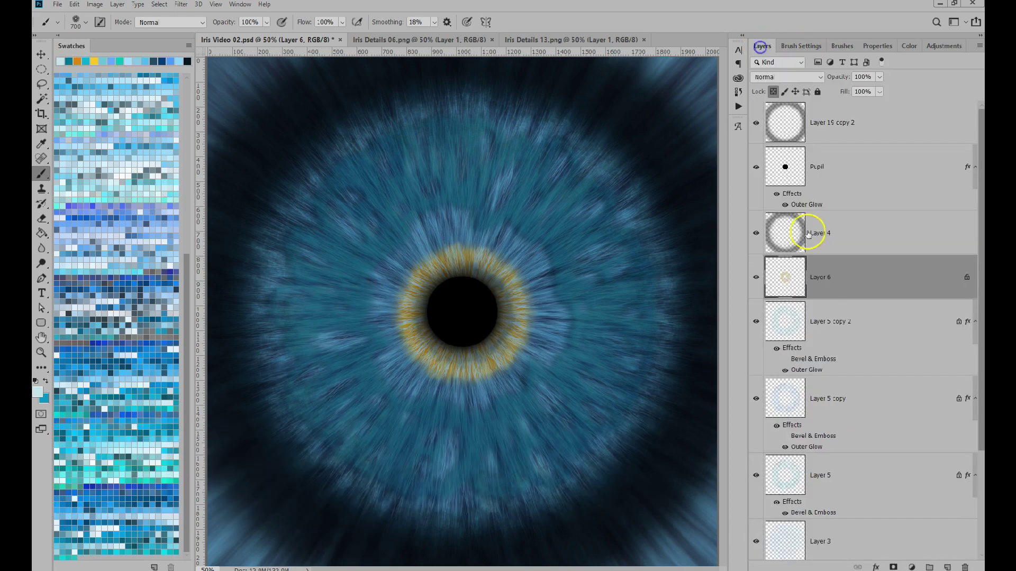
pyautogui.click(805, 77)
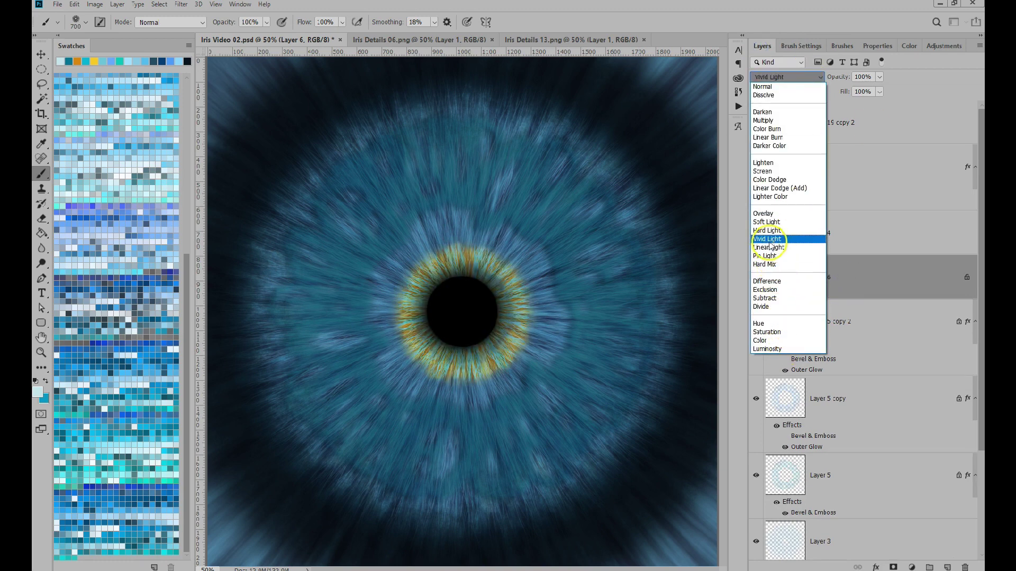
pyautogui.click(768, 224)
pyautogui.click(790, 285)
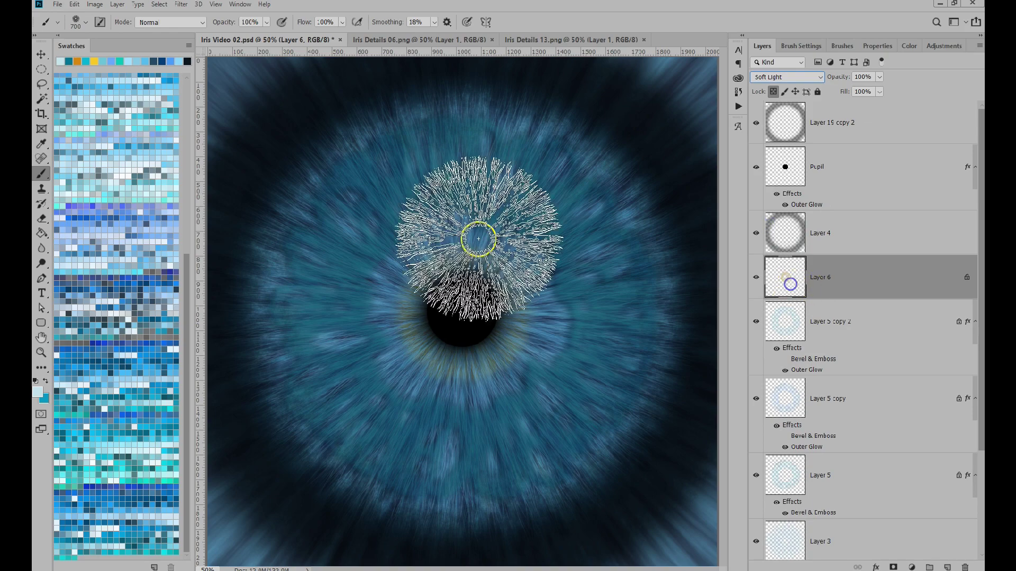
# Step: Stamp golden orange fibres over the Soft Light ring, centred on the pupil, at 700 px and 100% opacity
pyautogui.click(38, 392)
pyautogui.click(625, 449)
pyautogui.moveTo(604, 346); pyautogui.dragTo(610, 345)
pyautogui.press('Return')
pyautogui.press('b')
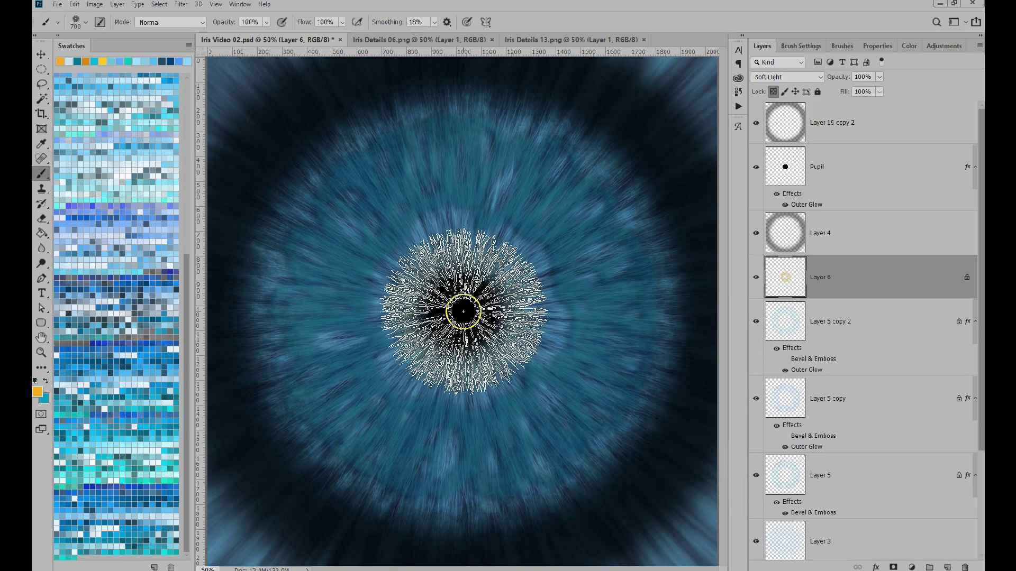
pyautogui.click(463, 308)
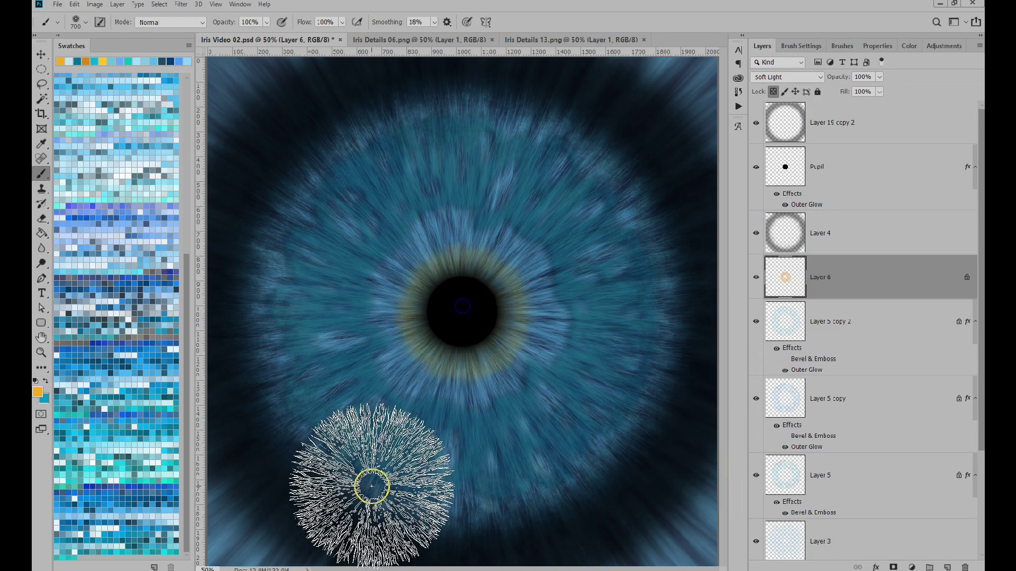
# Step: Try tinting the Overlay detail copy with golden orange fibres across the whole iris
pyautogui.click(756, 322)
pyautogui.click(758, 323)
pyautogui.click(839, 320)
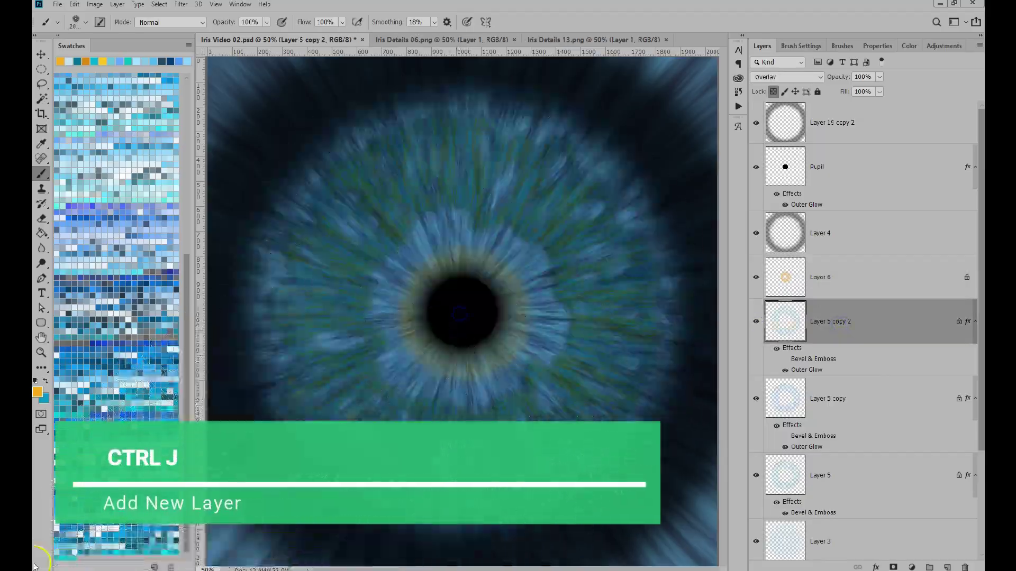
# Step: Add a new layer and stamp light blue fibres across the iris with the Iris Fiber 18.psd brush at 2000 px
pyautogui.click(168, 182)
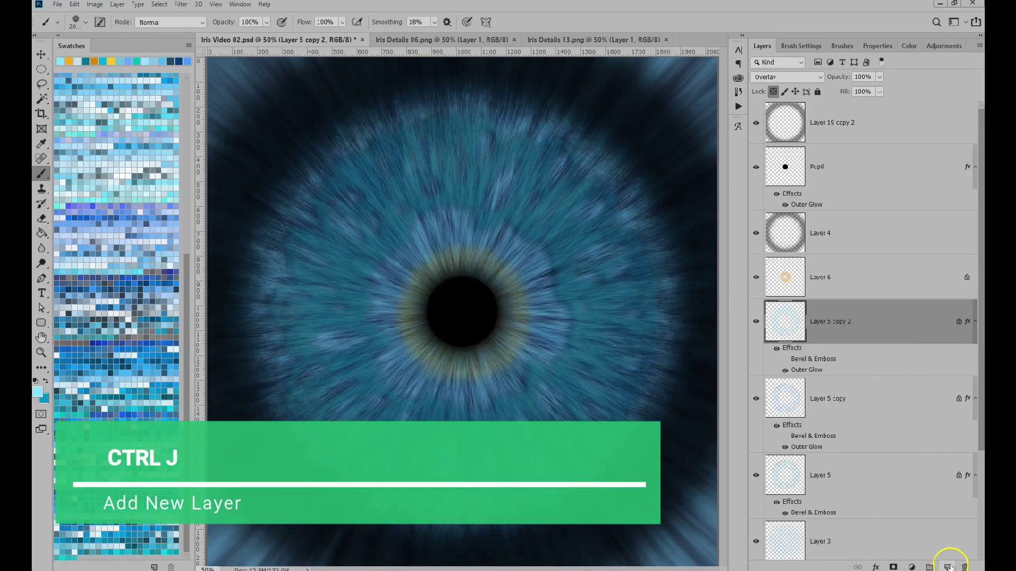
pyautogui.click(950, 566)
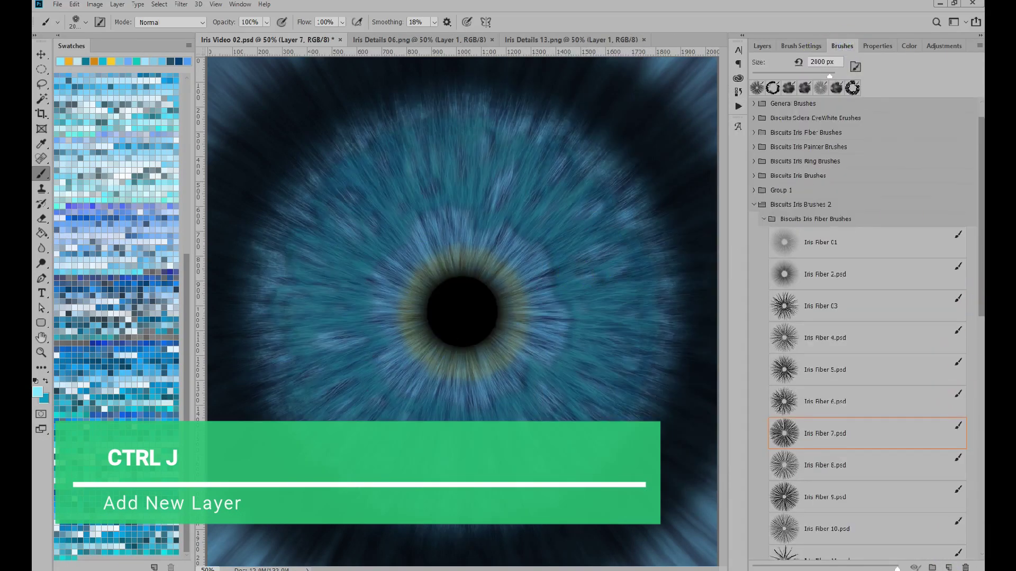
pyautogui.scroll(-8, 853, 471)
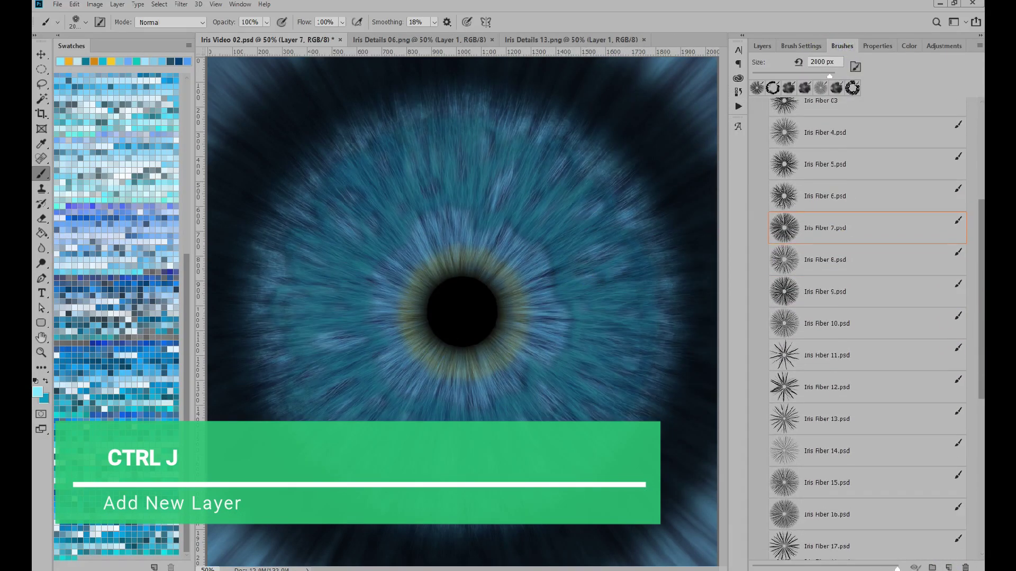
pyautogui.click(465, 313)
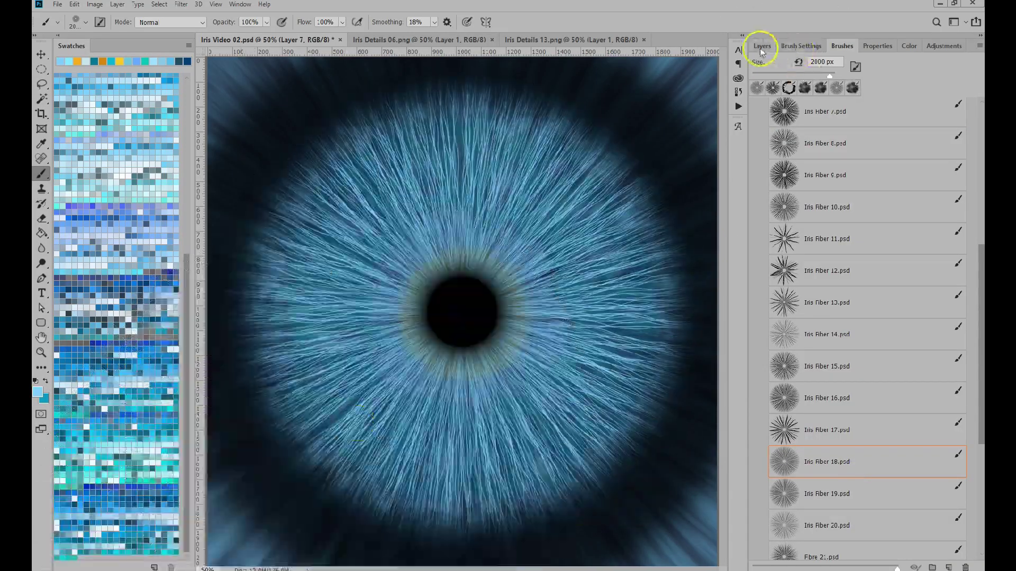
# Step: Lock the new fibre layer's transparent pixels and set up a recently used textured brush at 600 px in mid blue
pyautogui.click(761, 48)
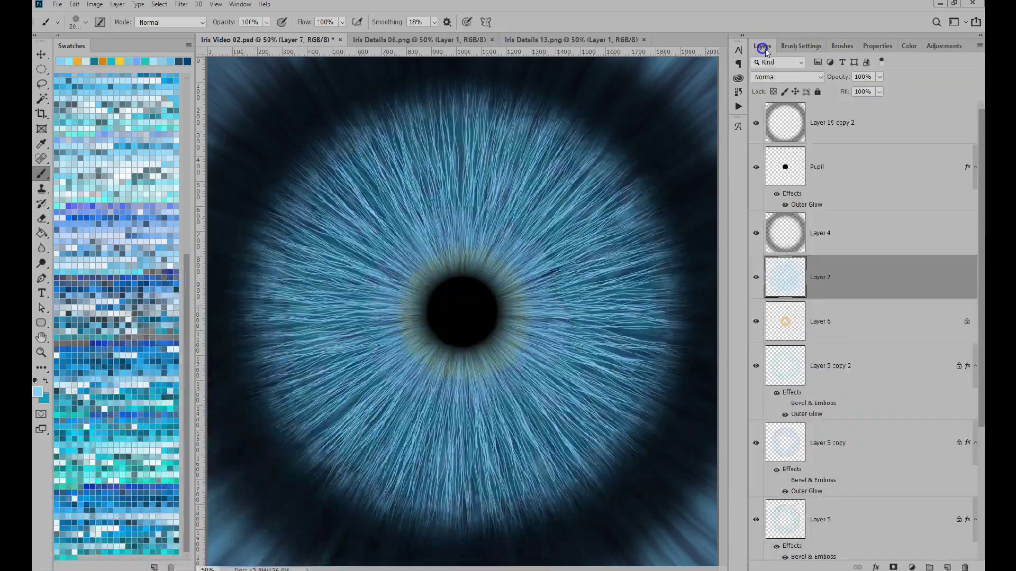
pyautogui.click(774, 92)
pyautogui.click(86, 24)
pyautogui.click(98, 104)
pyautogui.click(587, 9)
pyautogui.click(151, 493)
pyautogui.press('[')
pyautogui.press('[')
pyautogui.press('[')
pyautogui.press('[')
pyautogui.press('[')
pyautogui.press('[')
pyautogui.press('[')
pyautogui.press('[')
pyautogui.press('[')
pyautogui.press('[')
pyautogui.press('[')
# Step: Paint mid blue over the outer ends of the fibres around the iris at 90% brush opacity
pyautogui.click(336, 476)
pyautogui.click(533, 499)
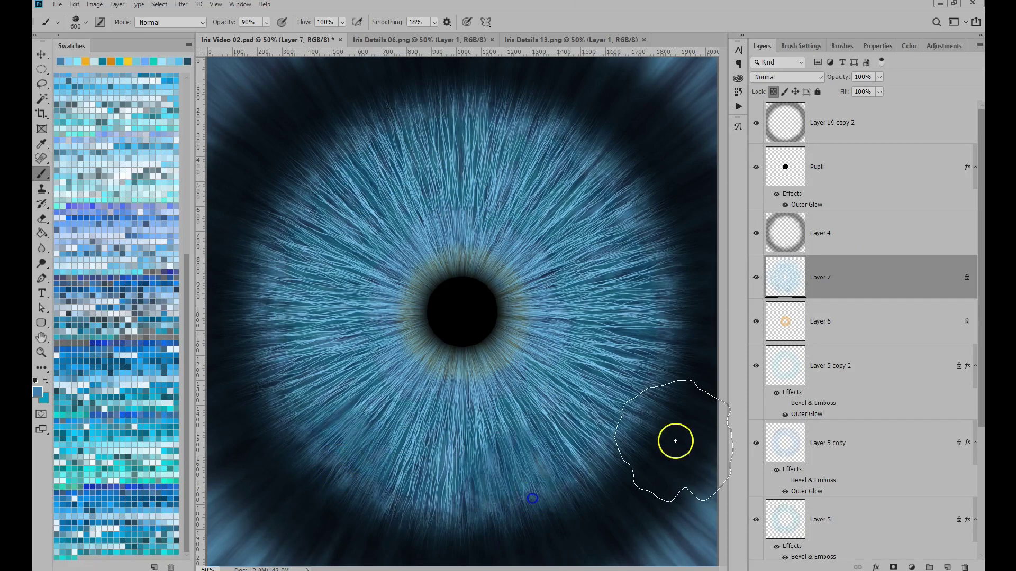
pyautogui.click(659, 370)
pyautogui.click(587, 162)
pyautogui.click(414, 123)
pyautogui.moveTo(414, 123)
pyautogui.mouseDown()
pyautogui.moveTo(261, 378)
pyautogui.moveTo(670, 276)
pyautogui.mouseUp()
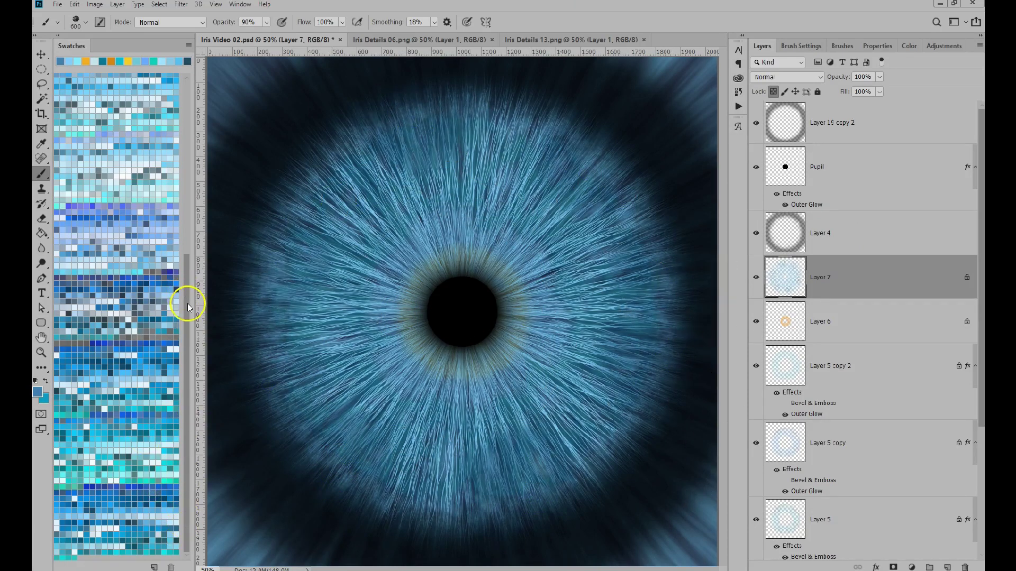
# Step: Darken the outer ends of the fibres around the iris with dark indigo and near-black at 90% brush opacity
pyautogui.moveTo(187, 279); pyautogui.dragTo(211, 89)
pyautogui.click(148, 160)
pyautogui.click(363, 129)
pyautogui.click(229, 208)
pyautogui.click(232, 363)
pyautogui.click(319, 492)
pyautogui.click(597, 479)
pyautogui.click(698, 289)
pyautogui.moveTo(698, 289); pyautogui.dragTo(502, 88)
pyautogui.click(139, 188)
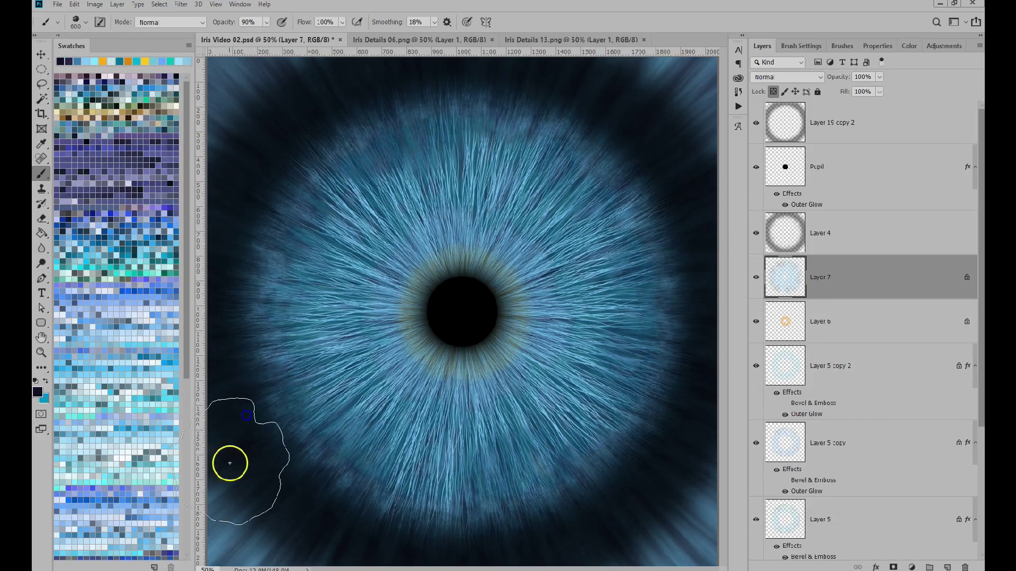
pyautogui.click(458, 313)
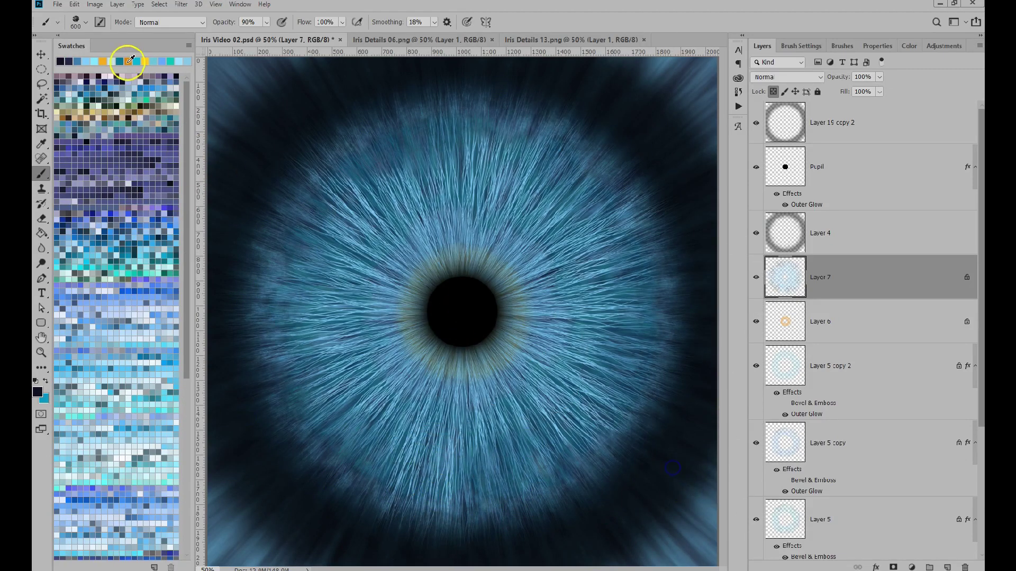
# Step: Tint Layer 7's fibres at 30% brush opacity with gold near the pupil and dark and light blue farther out
pyautogui.click(112, 107)
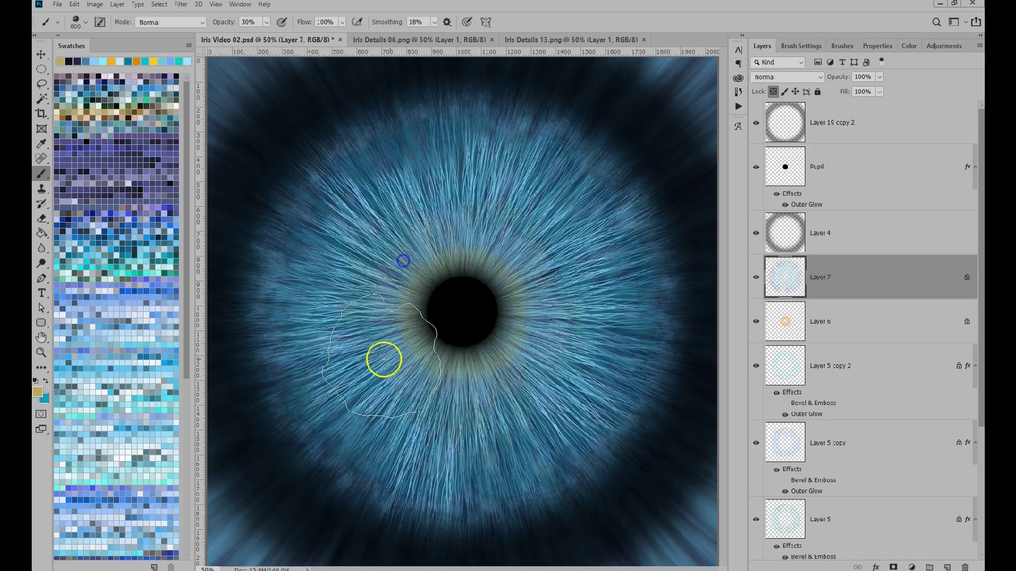
pyautogui.click(152, 287)
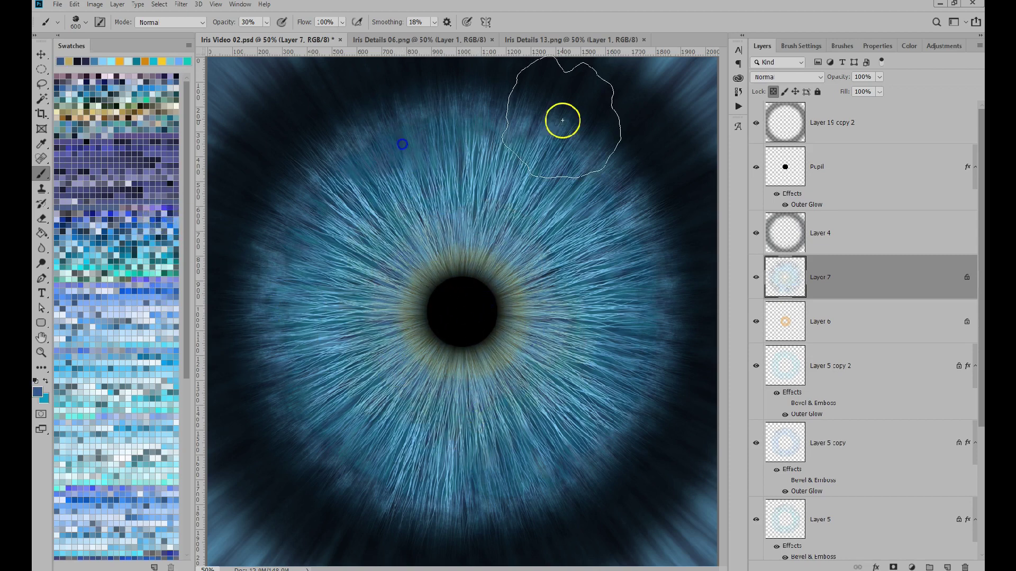
pyautogui.click(178, 376)
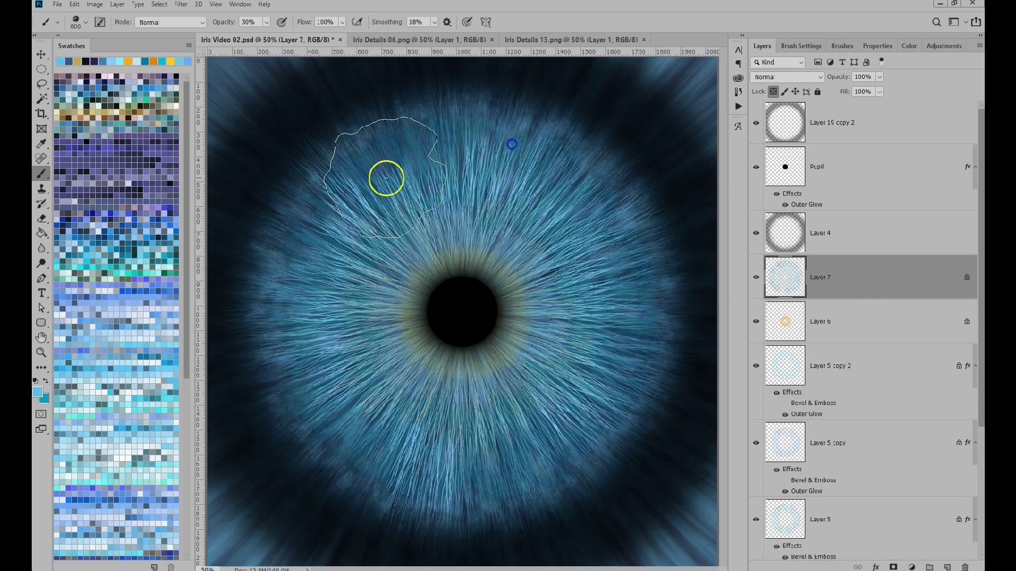
# Step: Add a dark blue Multiply Outer Glow to Layer 7 and reduce the glow's opacity
pyautogui.click(876, 567)
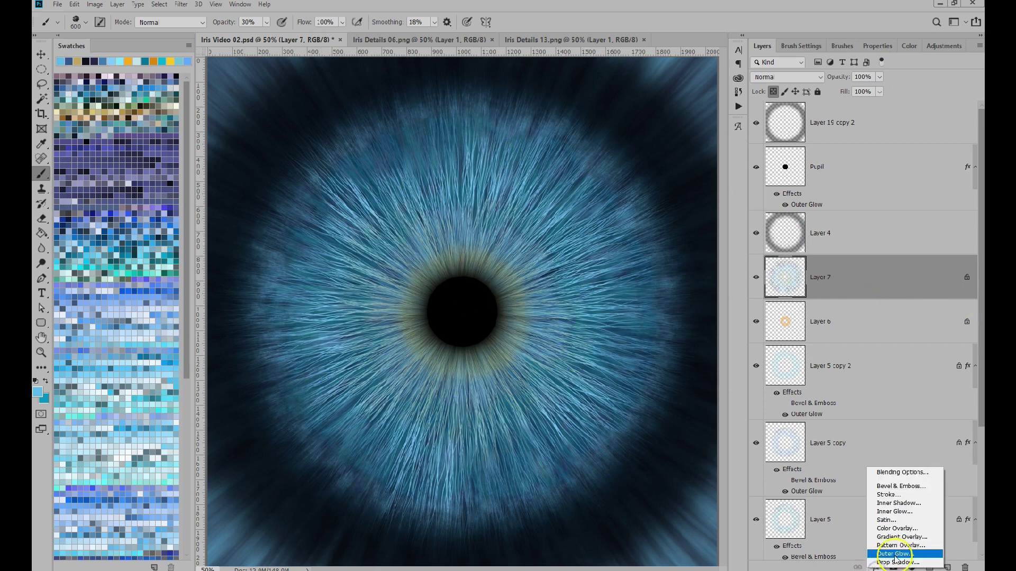
pyautogui.click(894, 555)
pyautogui.moveTo(695, 322); pyautogui.dragTo(664, 324)
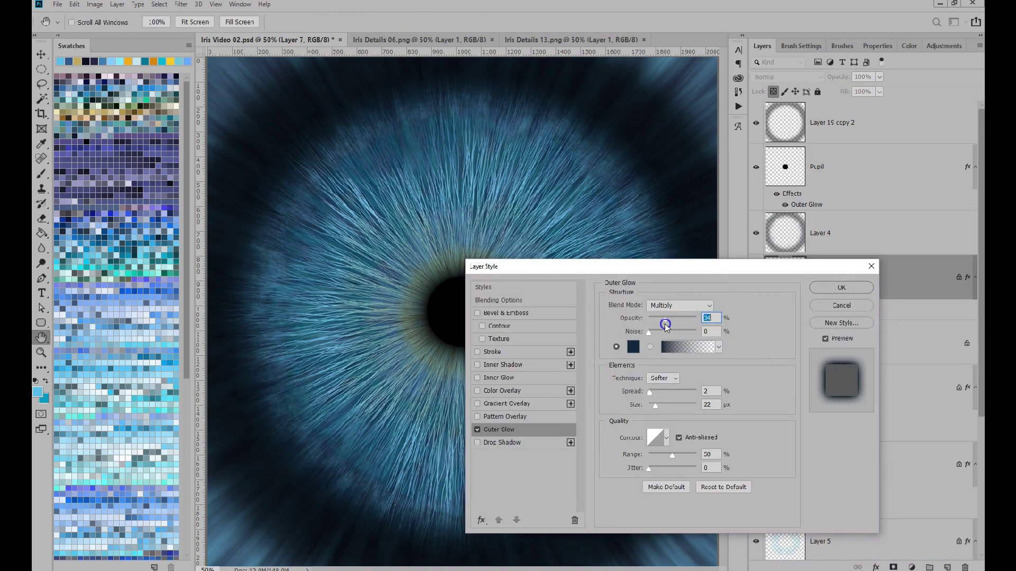
pyautogui.click(840, 287)
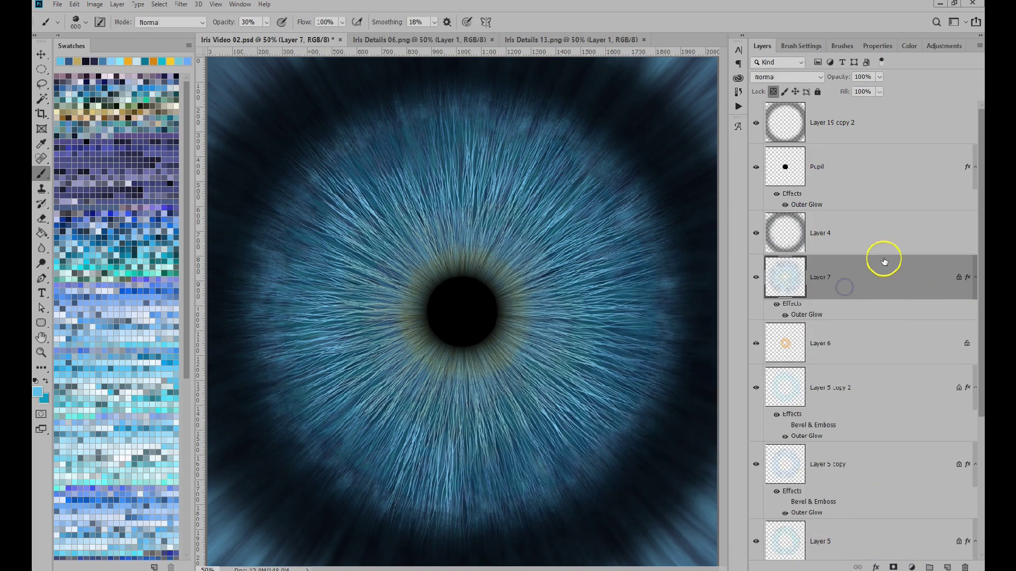
# Step: Set Layer 7's blend mode to Lighter Color and its opacity to 40%
pyautogui.click(796, 78)
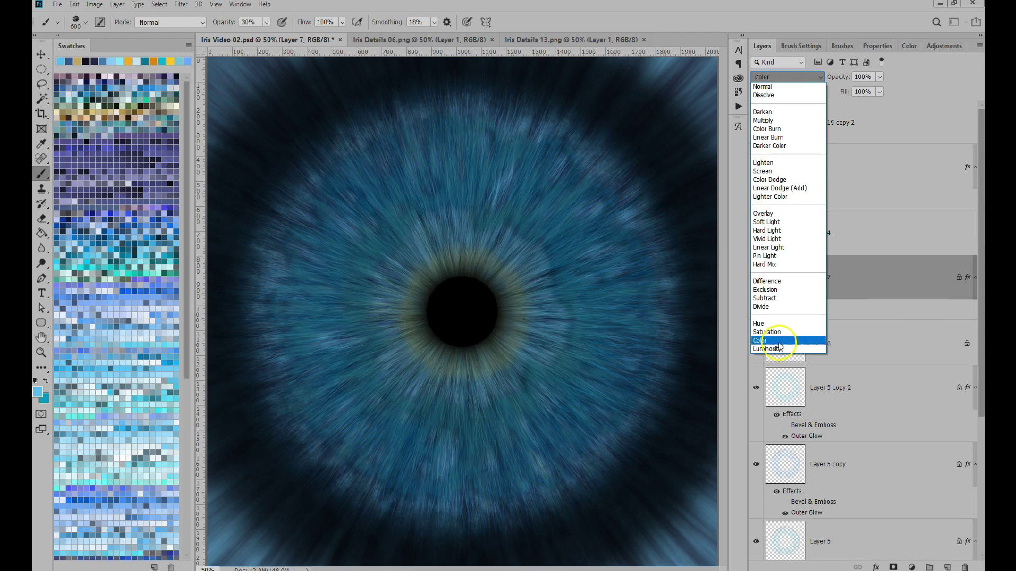
pyautogui.click(772, 196)
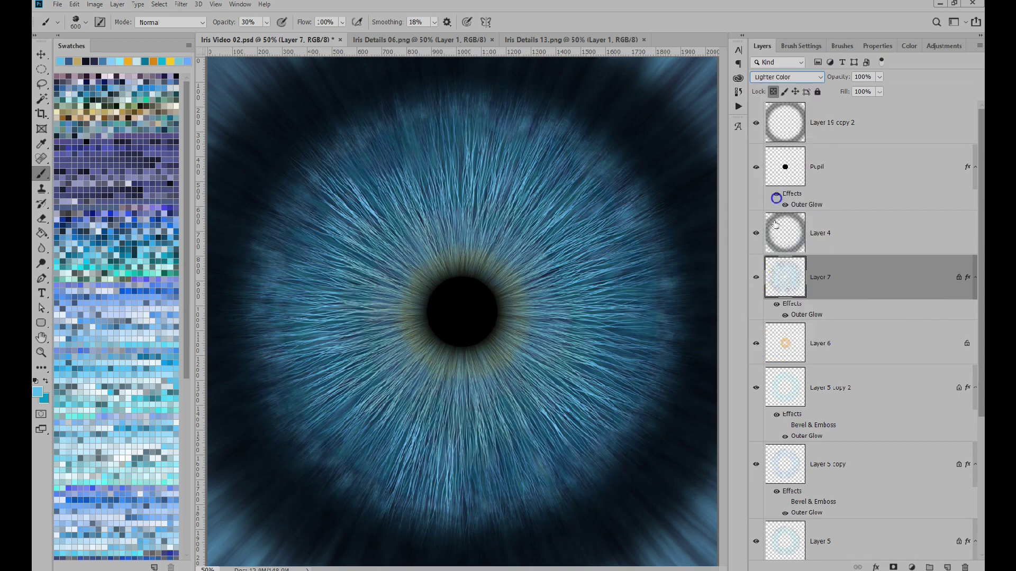
pyautogui.moveTo(837, 77); pyautogui.dragTo(795, 80)
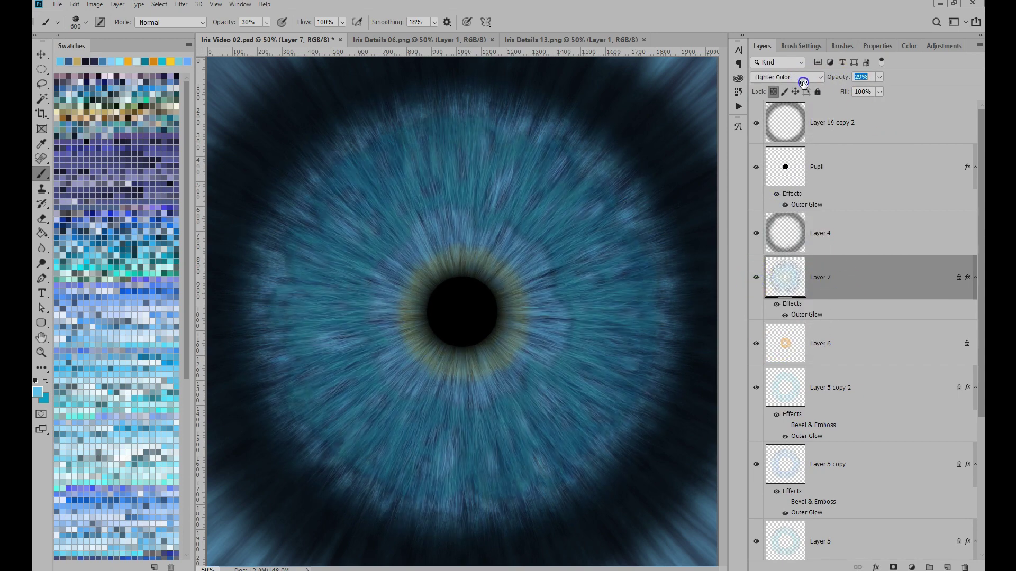
# Step: Move Layer 7 directly below Layer 5 copy 2 and raise its opacity
pyautogui.moveTo(886, 313); pyautogui.dragTo(886, 435)
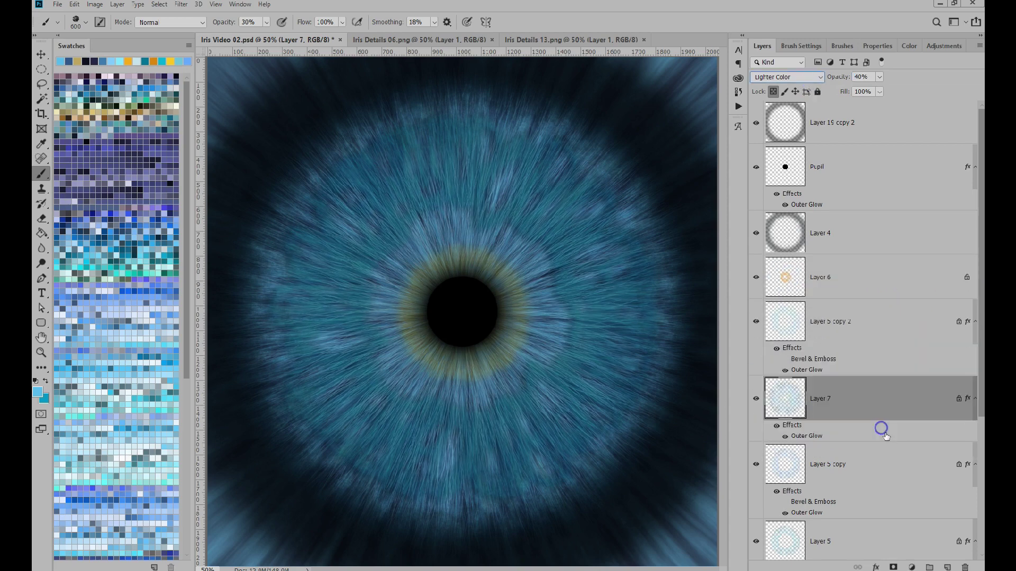
pyautogui.moveTo(846, 89); pyautogui.dragTo(867, 82)
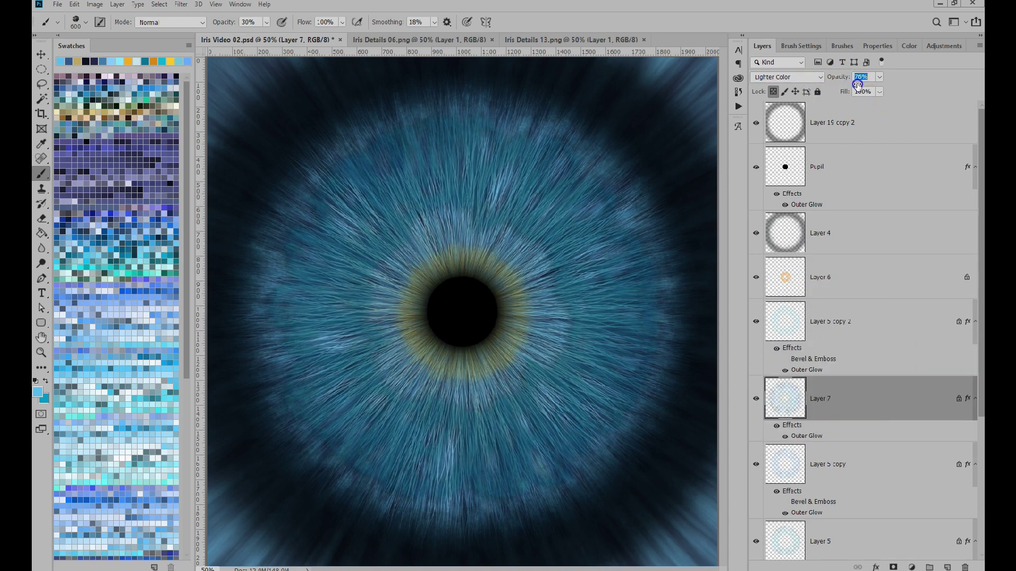
pyautogui.moveTo(794, 410); pyautogui.dragTo(872, 429)
# Step: Recolour Layer 5 copy with a Hue/Saturation adjustment and change its blend mode to Color
pyautogui.click(756, 464)
pyautogui.click(756, 464)
pyautogui.click(825, 470)
pyautogui.click(91, 5)
pyautogui.click(217, 95)
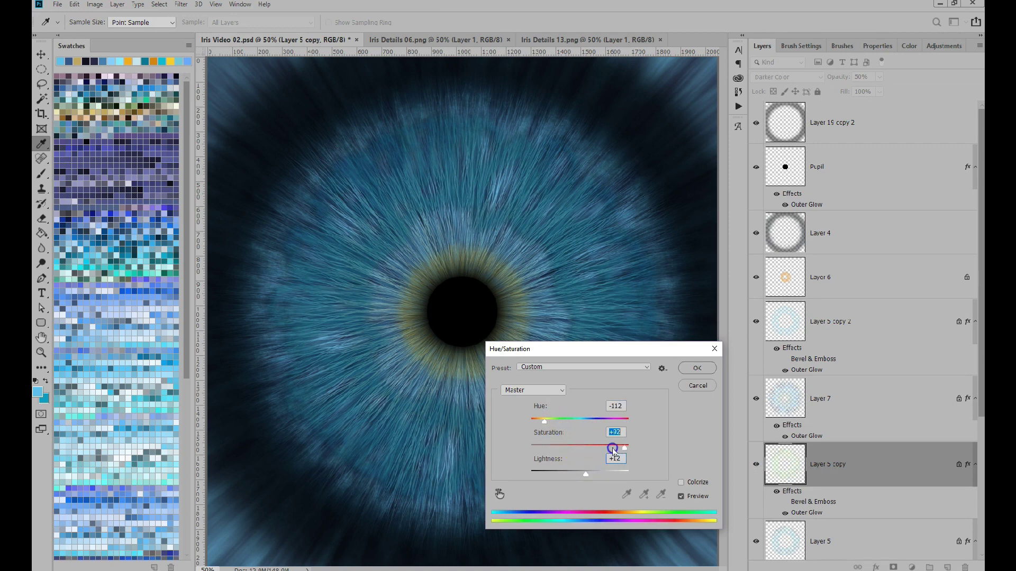
pyautogui.press('Return')
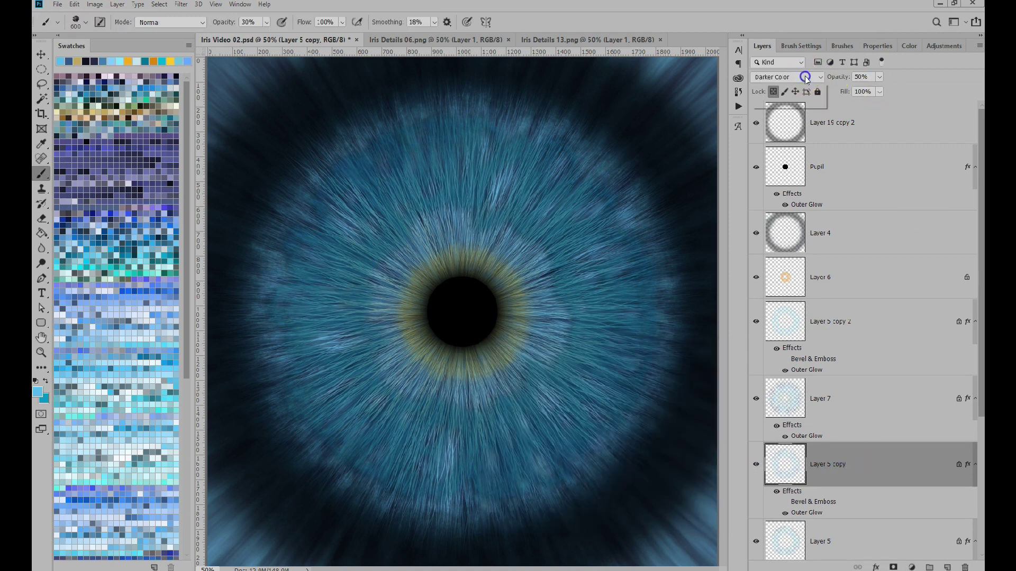
pyautogui.click(806, 78)
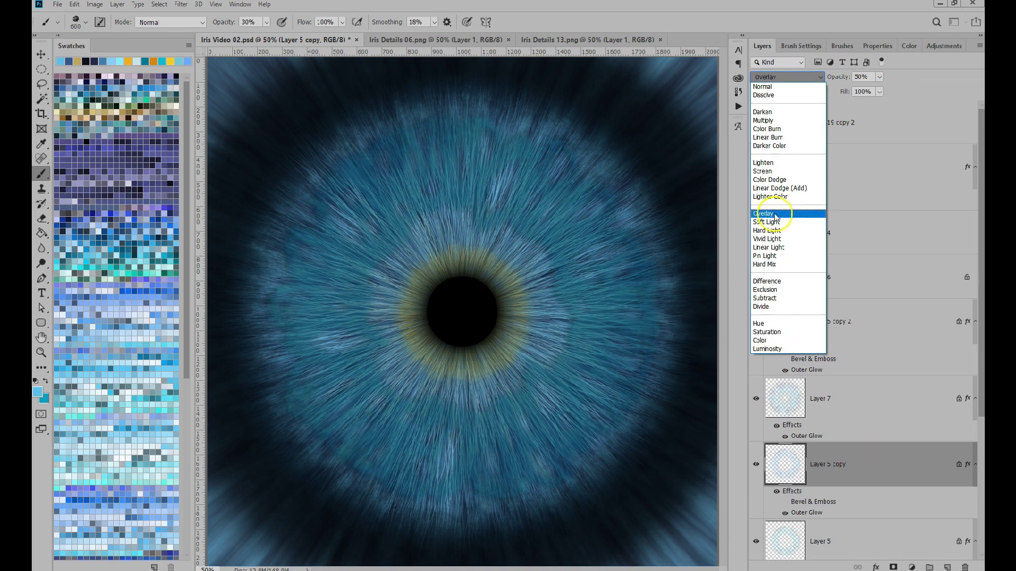
pyautogui.click(772, 340)
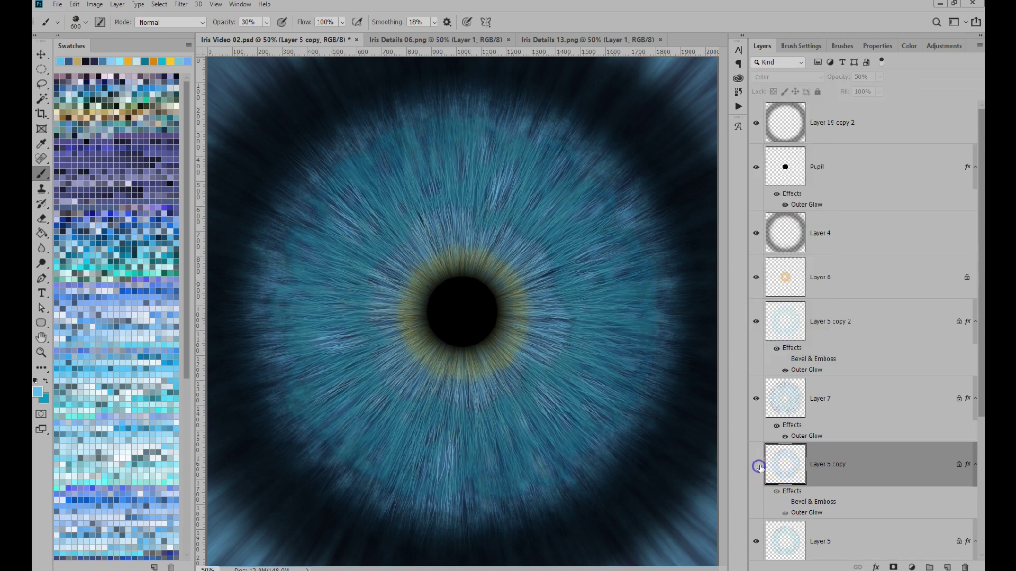
# Step: Adjust Layer 5's hue slightly with Hue/Saturation, with saturation at +39 and lightness at +10
pyautogui.click(864, 539)
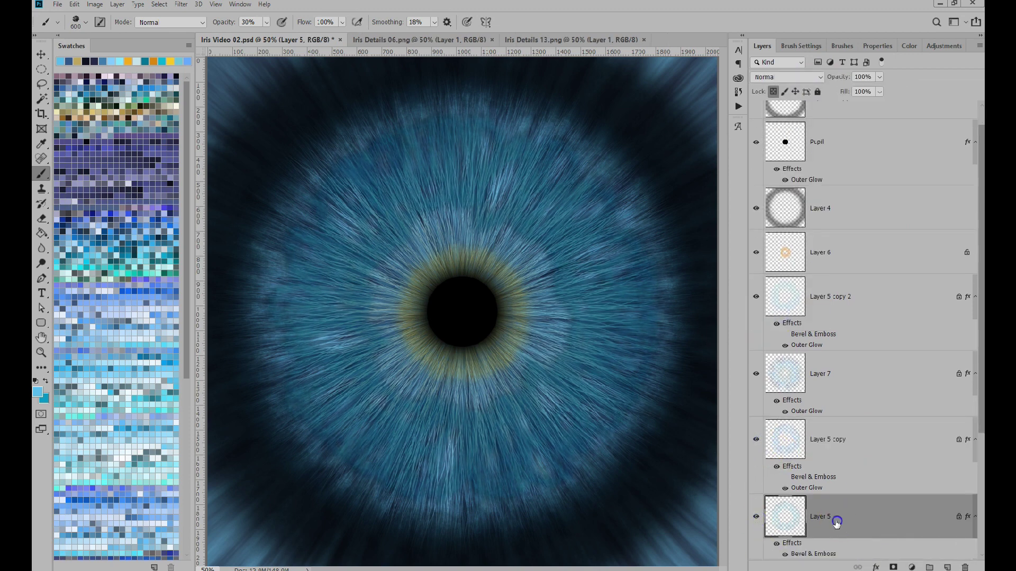
pyautogui.click(95, 5)
pyautogui.moveTo(110, 30)
pyautogui.click(233, 85)
pyautogui.moveTo(580, 423); pyautogui.dragTo(519, 435)
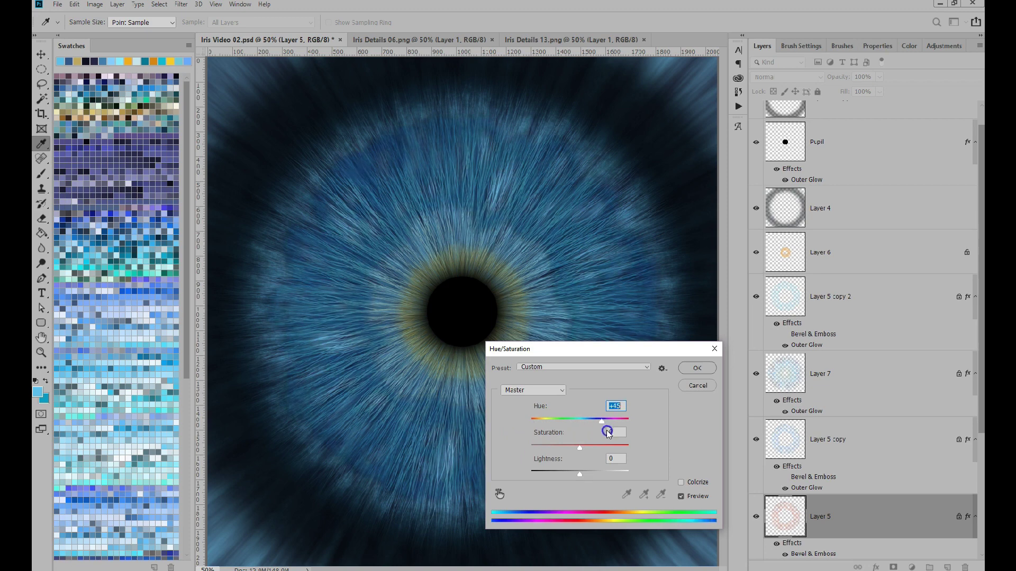
pyautogui.moveTo(596, 475); pyautogui.dragTo(565, 491)
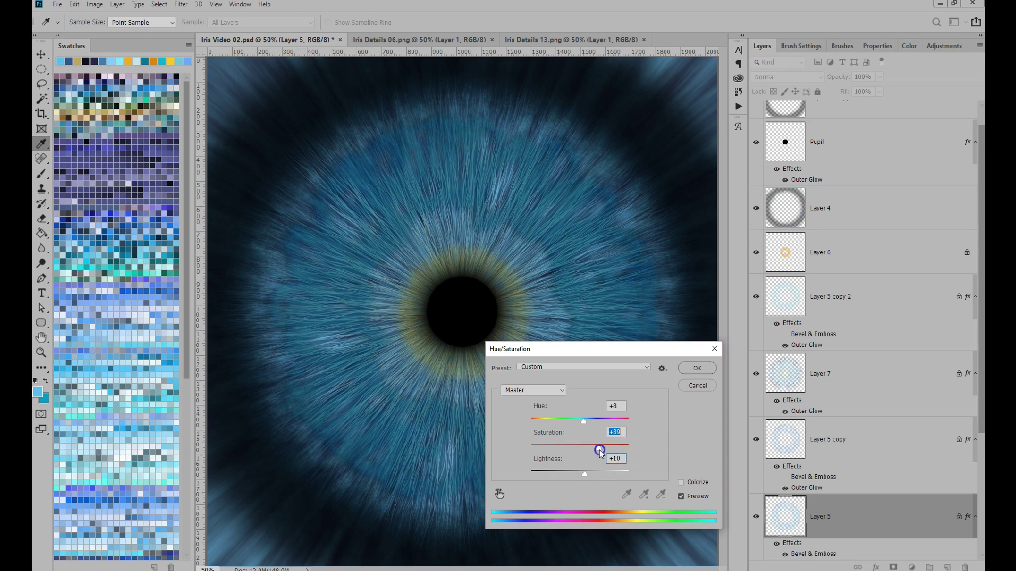
pyautogui.moveTo(554, 426); pyautogui.dragTo(593, 430)
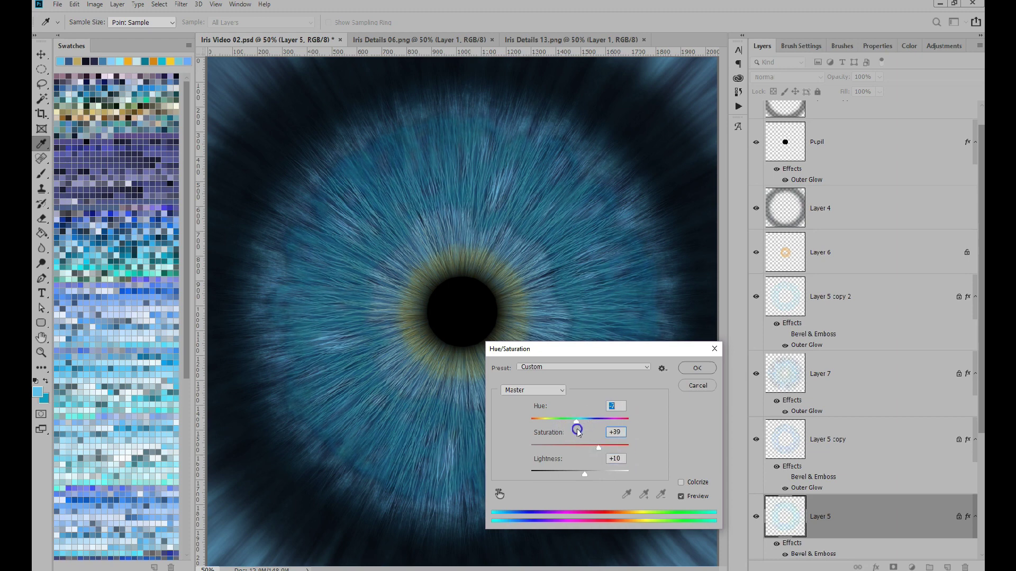
pyautogui.click(697, 369)
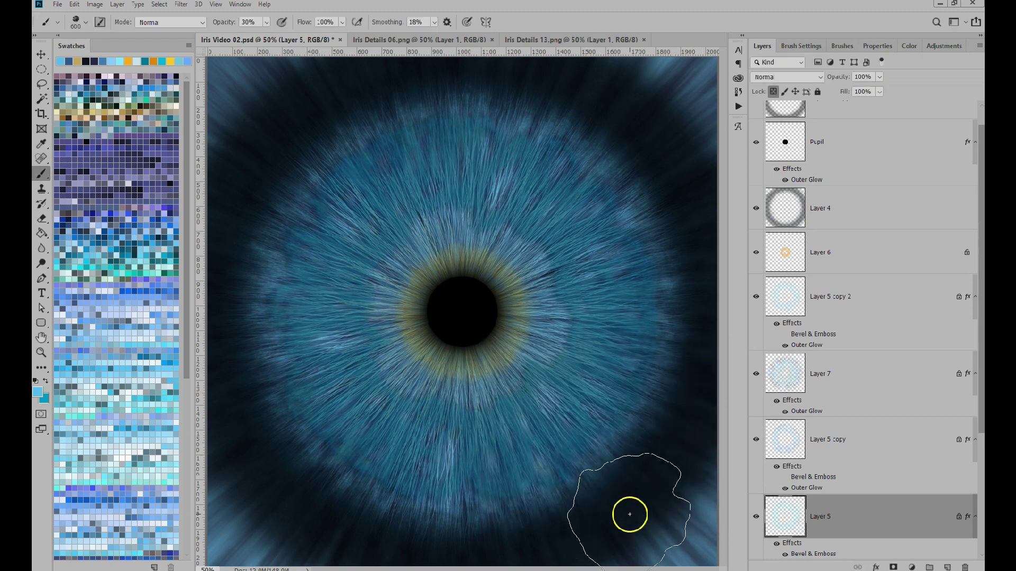
# Step: Add a new layer directly beneath Layer 6 and stamp blue fibres centred on the pupil with Iris Fiber 14.psd at 2000 px
pyautogui.click(913, 565)
pyautogui.moveTo(846, 526); pyautogui.dragTo(838, 276)
pyautogui.click(835, 48)
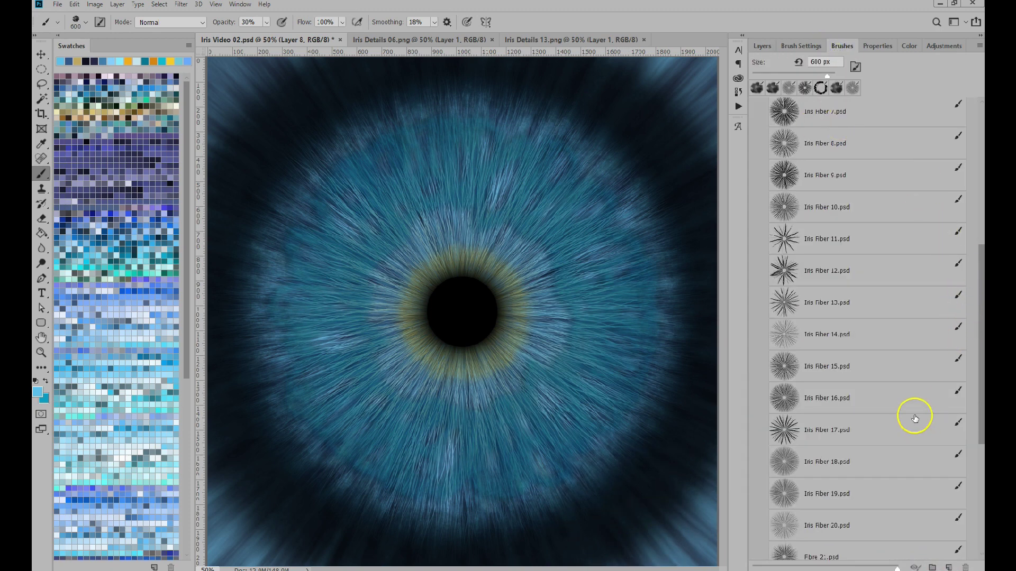
pyautogui.press(']')
pyautogui.press(']')
pyautogui.press(']')
pyautogui.press(']')
pyautogui.press(']')
pyautogui.press(']')
pyautogui.press(']')
pyautogui.press(']')
pyautogui.press(']')
pyautogui.press(']')
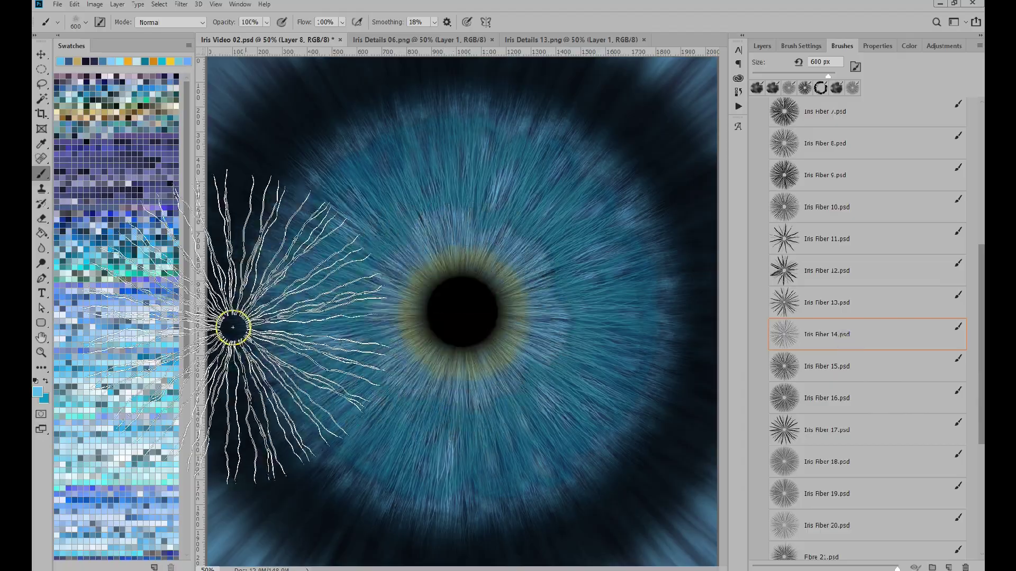
pyautogui.click(165, 498)
pyautogui.press(']')
pyautogui.press(']')
pyautogui.press(']')
pyautogui.press(']')
pyautogui.press(']')
pyautogui.press(']')
pyautogui.press(']')
pyautogui.press(']')
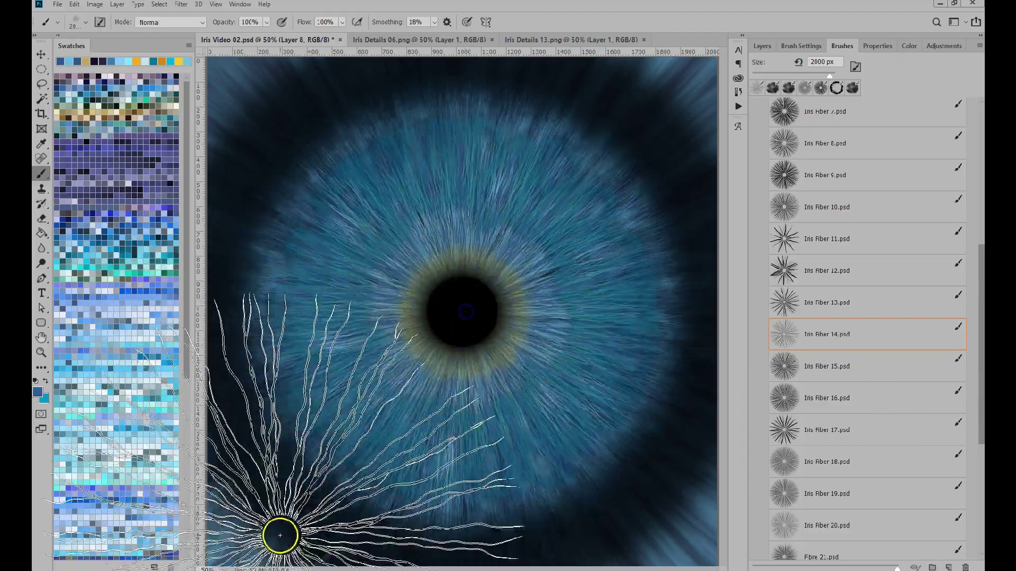
pyautogui.click(93, 297)
pyautogui.click(462, 312)
# Step: Sample a dark navy from the canvas and stamp more Iris Fiber 14.psd fibres over the pupil's centre, reducing brush opacity to 30%
pyautogui.click(37, 392)
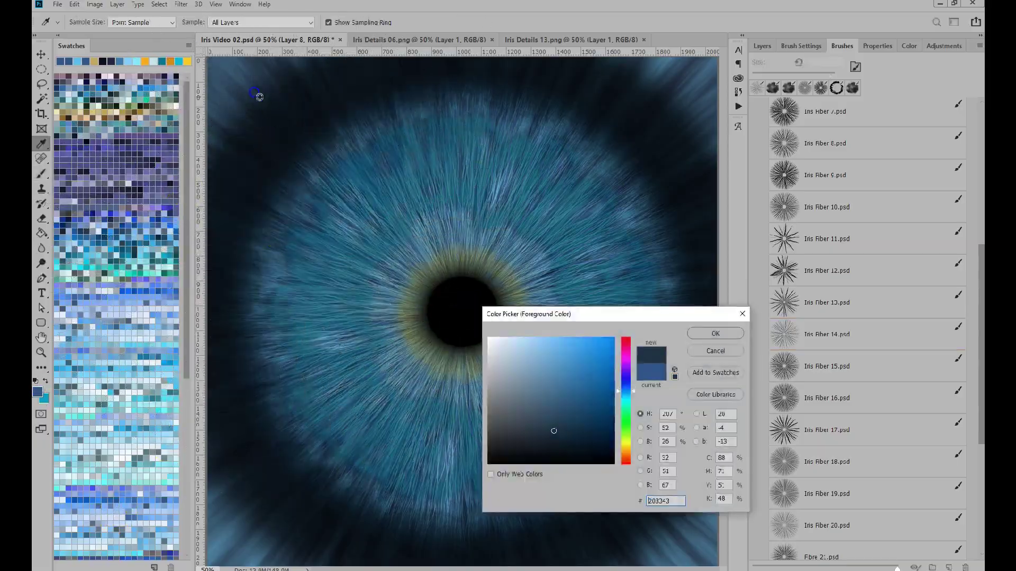
pyautogui.click(716, 334)
pyautogui.click(461, 315)
pyautogui.click(461, 314)
pyautogui.press('3')
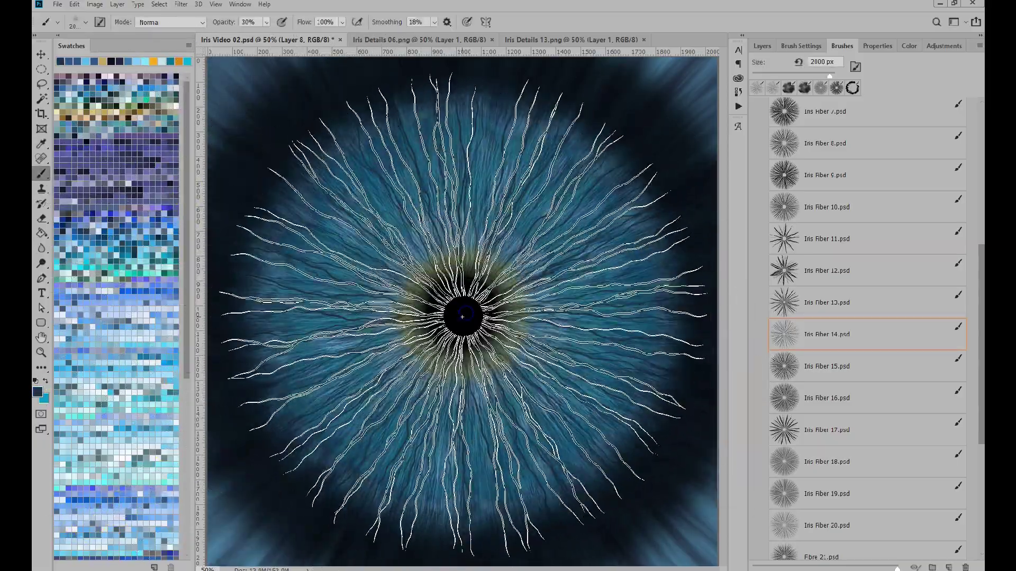
pyautogui.click(463, 315)
pyautogui.click(461, 319)
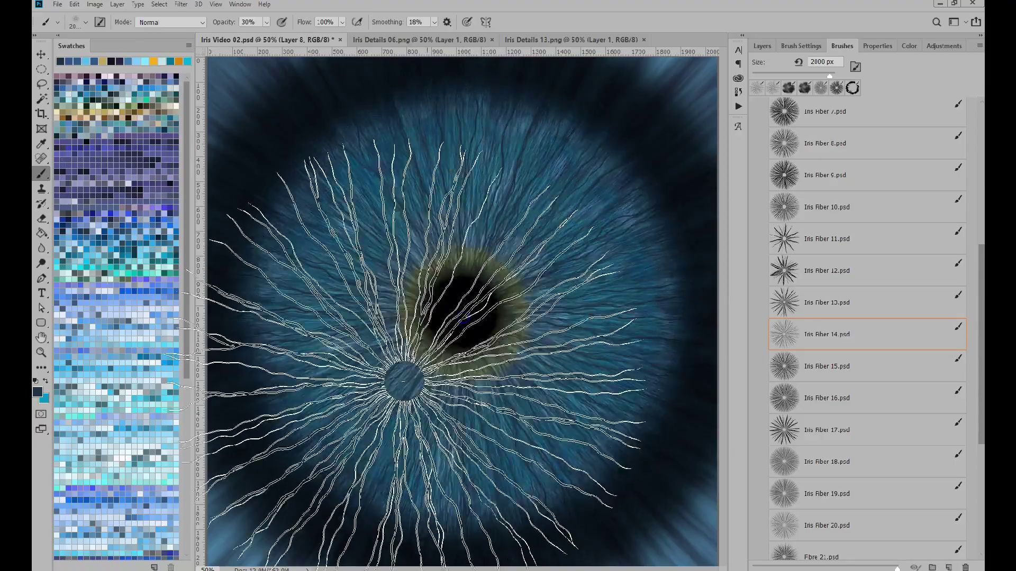
pyautogui.click(466, 310)
# Step: Apply an Outer Glow to Layer 8 and try a turquoise Color Overlay on its fibres
pyautogui.click(762, 46)
pyautogui.click(876, 568)
pyautogui.click(894, 553)
pyautogui.click(498, 391)
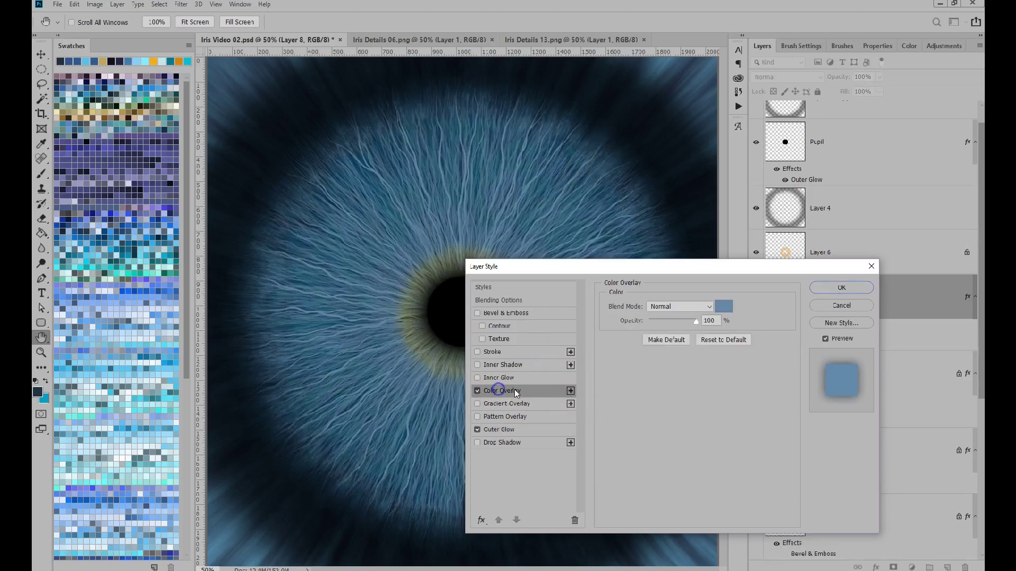
pyautogui.click(722, 307)
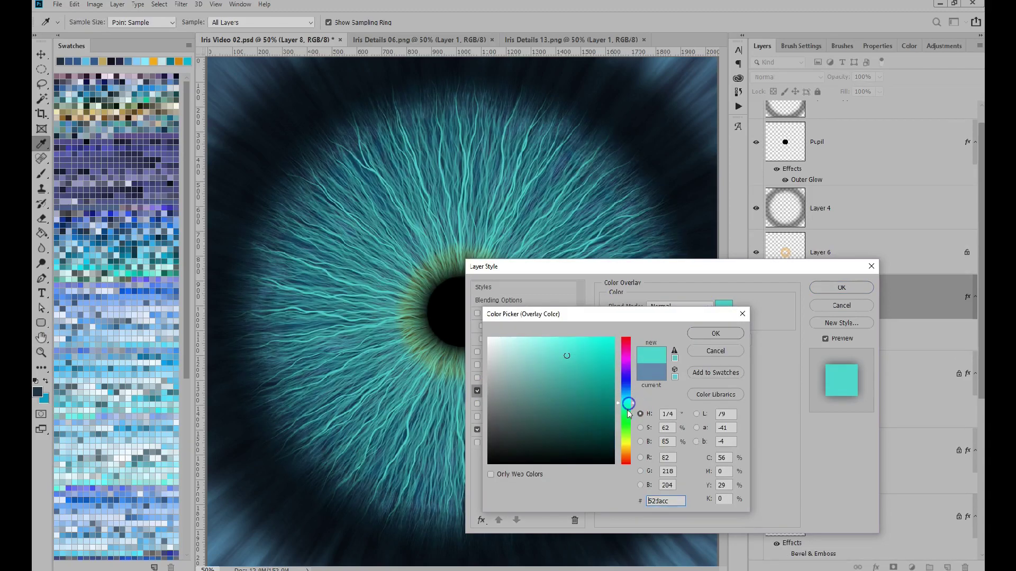
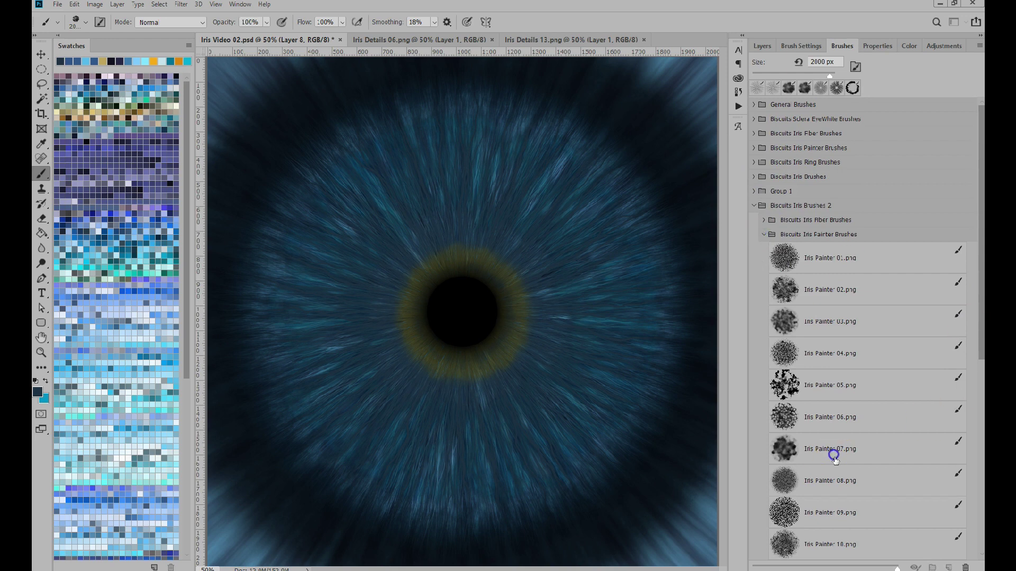
# Step: Tint Layer 8's fibres around the iris pale grey-blue with the Iris Painter 07.png brush at 600 px and 30% opacity
pyautogui.click(834, 456)
pyautogui.press('[')
pyautogui.press('[')
pyautogui.press('[')
pyautogui.press('[')
pyautogui.press('[')
pyautogui.press('[')
pyautogui.press('[')
pyautogui.press('[')
pyautogui.press('[')
pyautogui.press('[')
pyautogui.press('[')
pyautogui.press('[')
pyautogui.press('[')
pyautogui.click(158, 480)
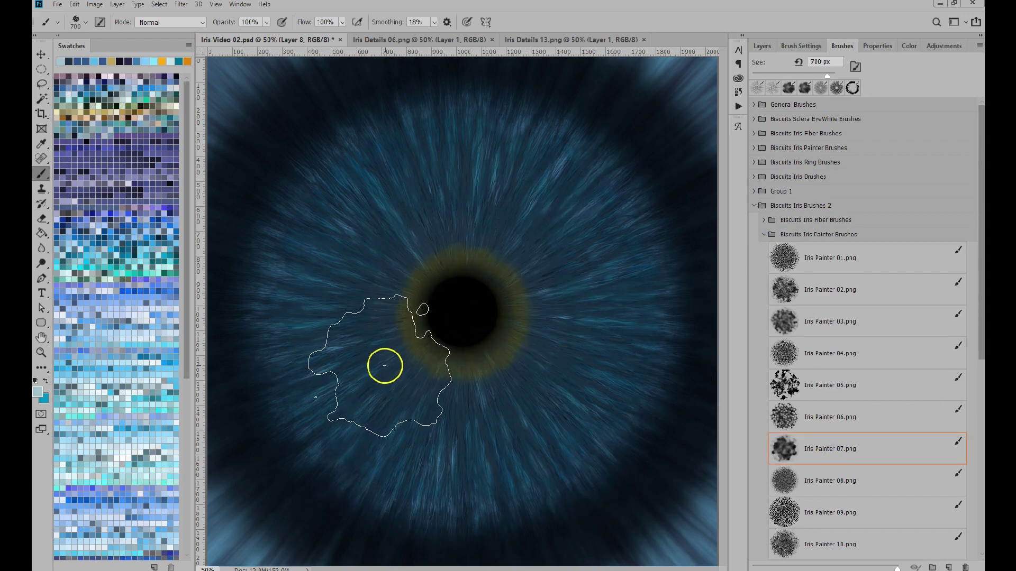
pyautogui.press('[')
pyautogui.press('3')
pyautogui.click(381, 200)
pyautogui.click(599, 266)
pyautogui.click(554, 405)
pyautogui.click(466, 454)
pyautogui.click(345, 422)
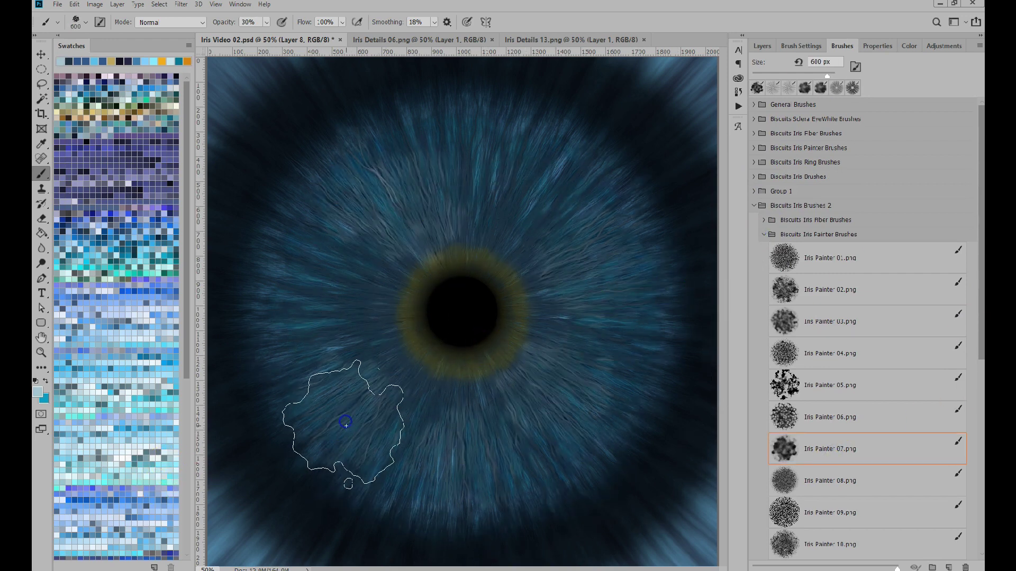
# Step: Brighten the fibres around the pupil and the outer iris with light blue dabs at 70% brush opacity
pyautogui.click(159, 437)
pyautogui.press('7')
pyautogui.click(354, 237)
pyautogui.click(390, 350)
pyautogui.click(524, 358)
pyautogui.click(518, 251)
pyautogui.click(387, 285)
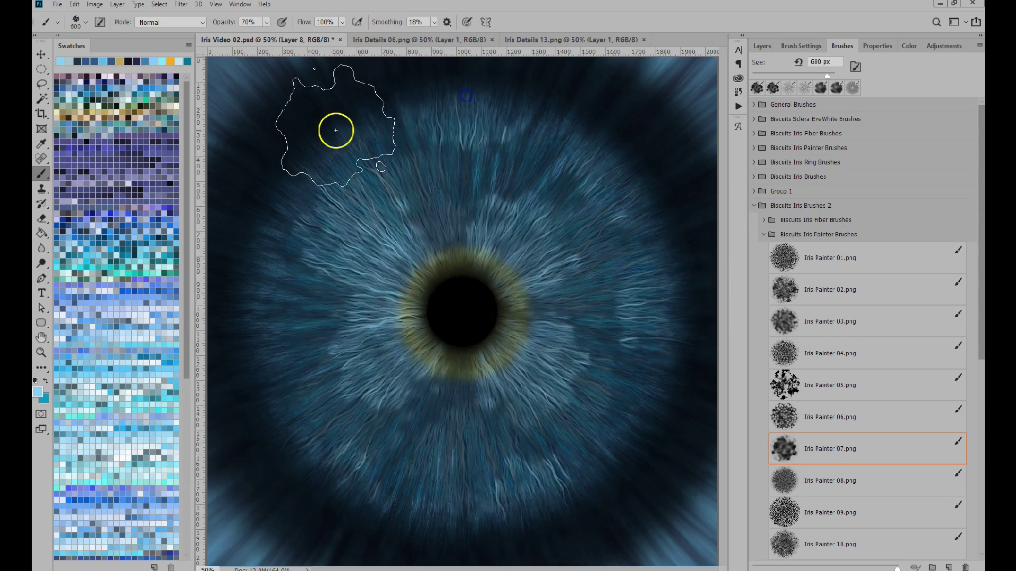
pyautogui.click(377, 139)
pyautogui.click(263, 331)
# Step: Tint Layer 8's fibres around the pupil and the lower iris with pale grey-blue and indigo dabs at 70% brush opacity
pyautogui.click(149, 385)
pyautogui.click(170, 461)
pyautogui.click(433, 440)
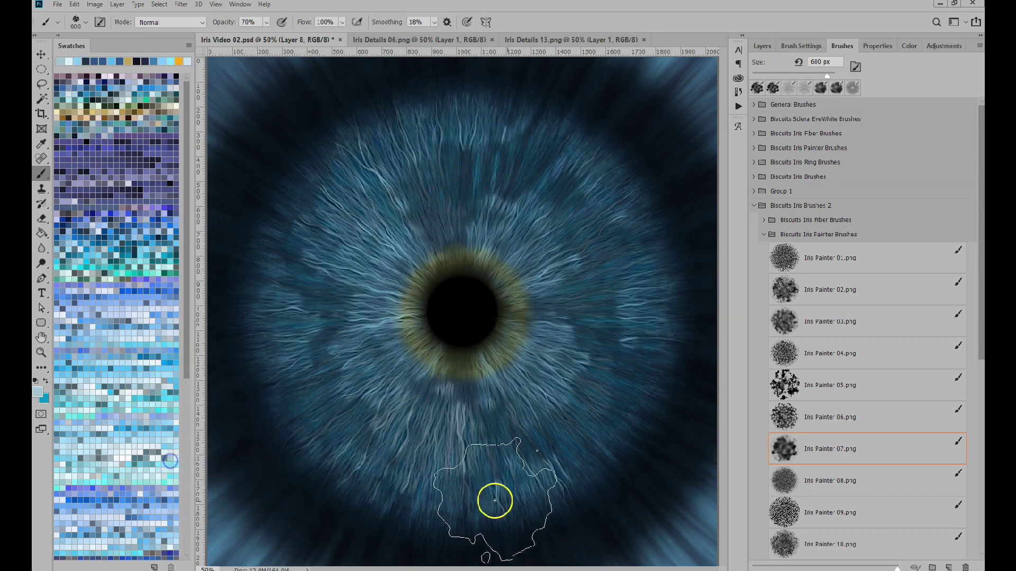
pyautogui.click(110, 88)
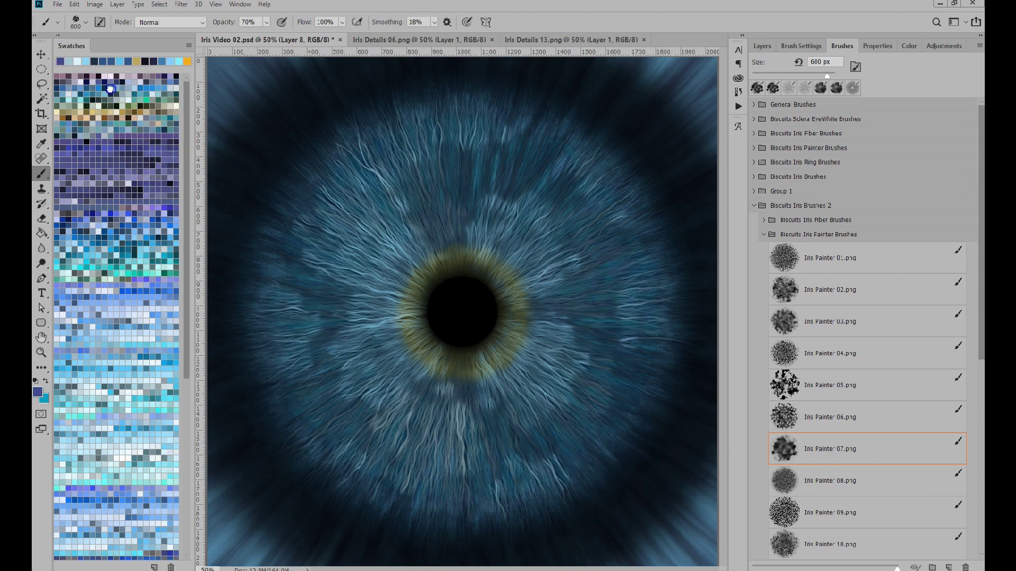
# Step: Brighten Layer 8's fibres across the mid and outer iris with light cyan dabs of the Iris Painter 07.png brush
pyautogui.click(166, 465)
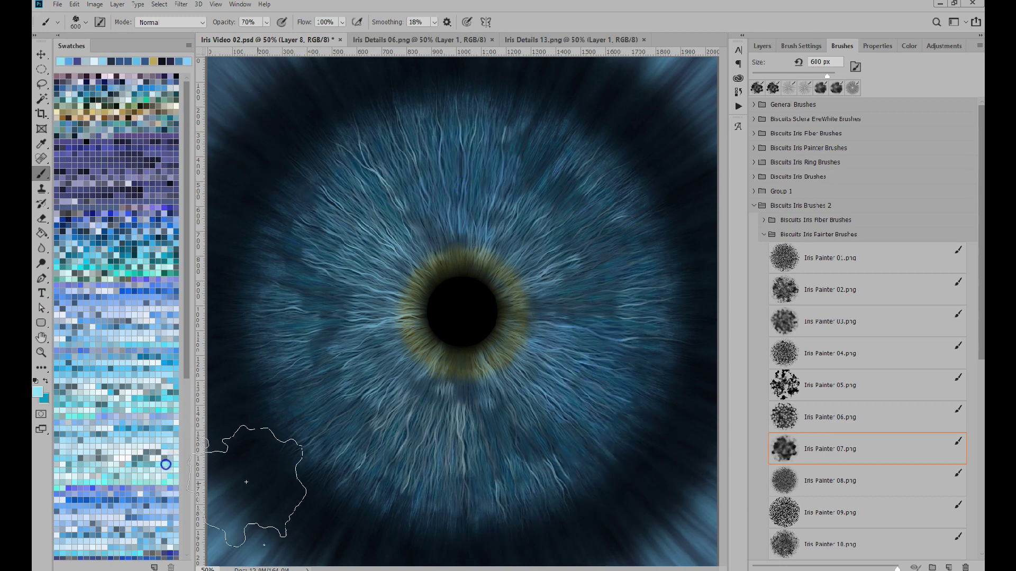
pyautogui.click(329, 394)
pyautogui.click(587, 376)
pyautogui.click(590, 311)
pyautogui.click(376, 311)
pyautogui.click(568, 241)
pyautogui.click(319, 274)
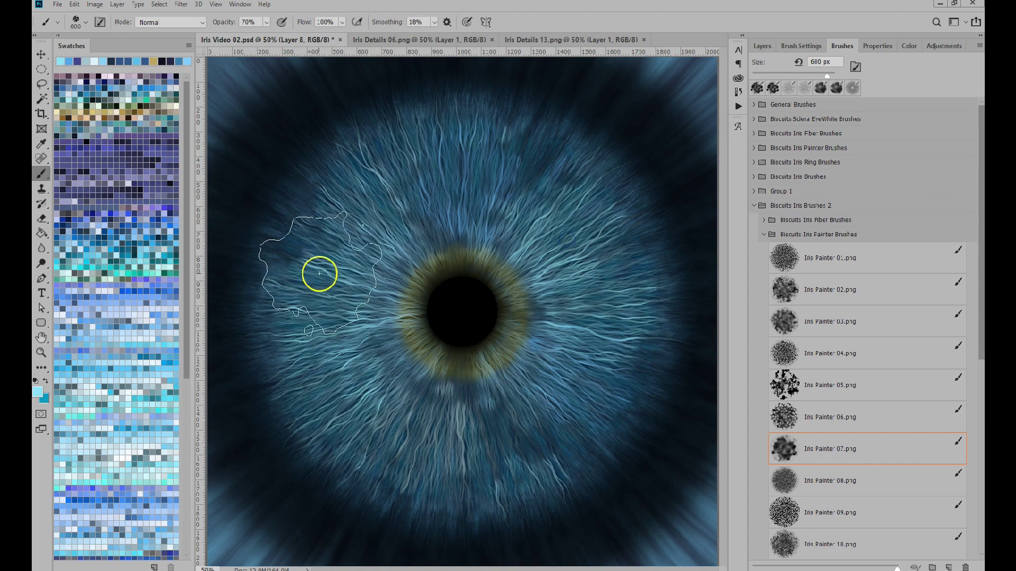
pyautogui.click(319, 273)
pyautogui.click(506, 198)
pyautogui.click(530, 430)
pyautogui.click(444, 408)
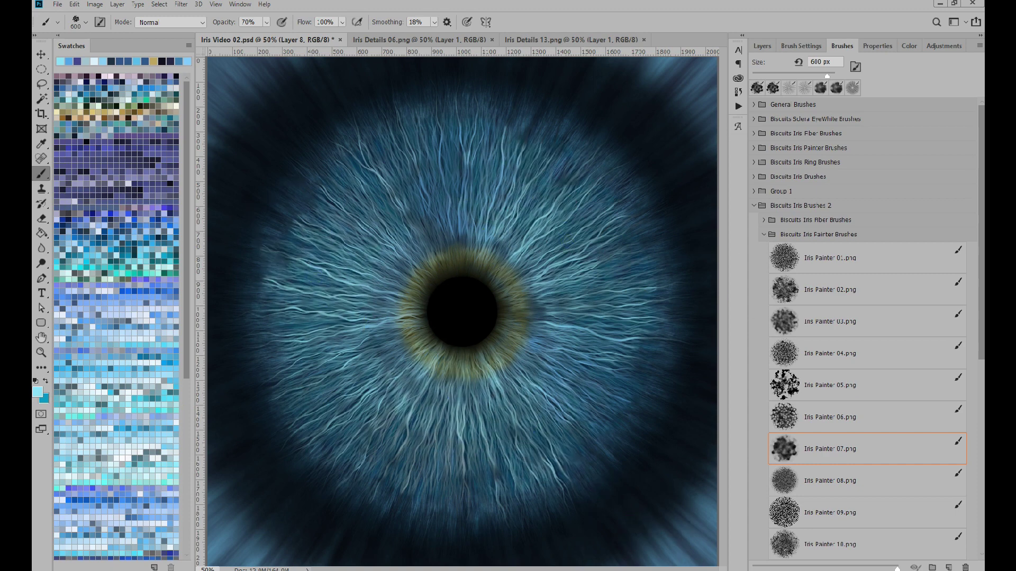
# Step: Dab light cyan over the fibres in the yellow ring around the pupil
pyautogui.click(437, 262)
pyautogui.click(486, 320)
pyautogui.click(421, 340)
pyautogui.click(465, 330)
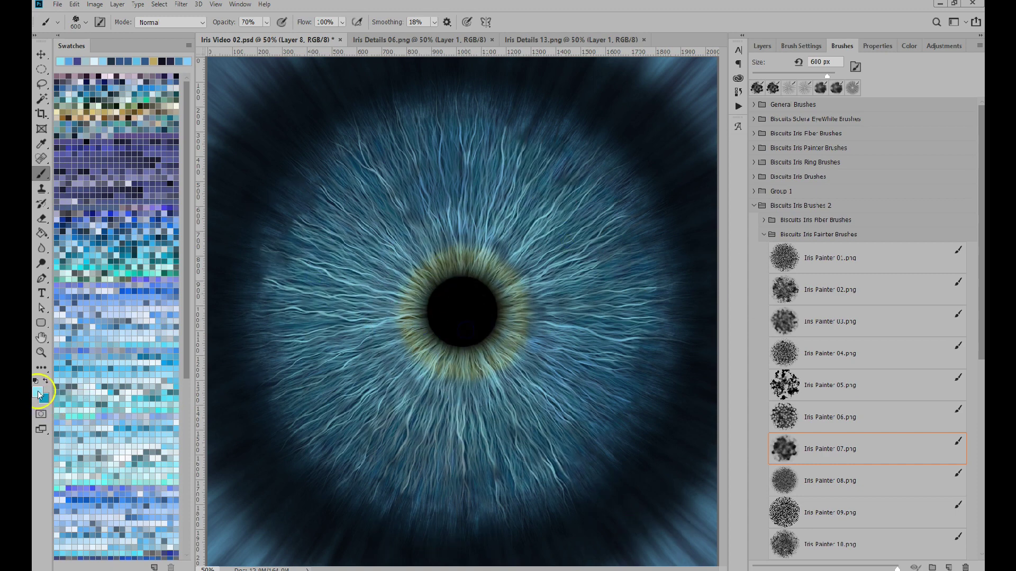
# Step: Set Layer 8's blend mode to Lighter Color and lower its opacity to roughly half
pyautogui.click(762, 46)
pyautogui.click(787, 76)
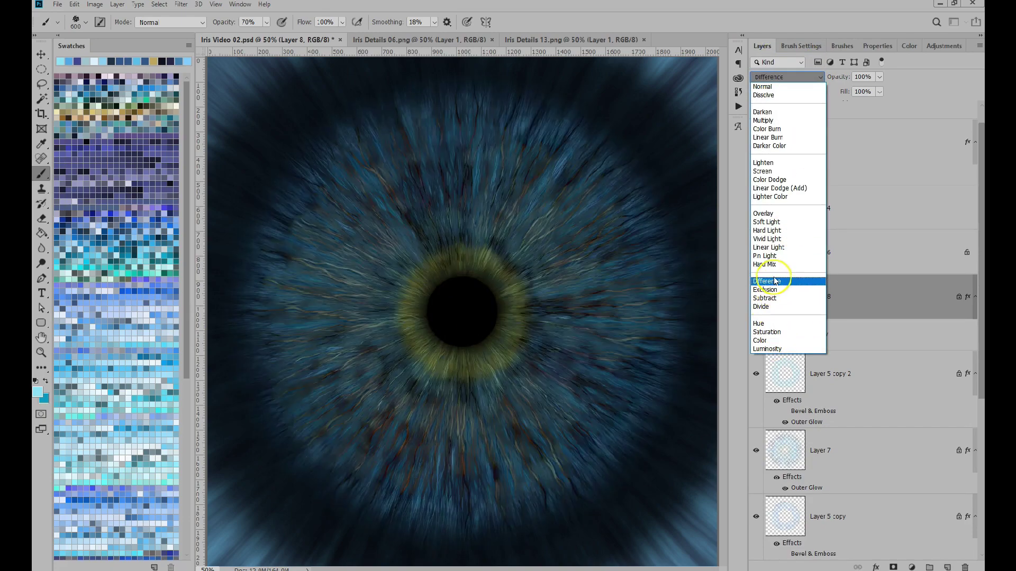
pyautogui.click(769, 197)
pyautogui.click(756, 296)
pyautogui.moveTo(829, 81); pyautogui.dragTo(819, 81)
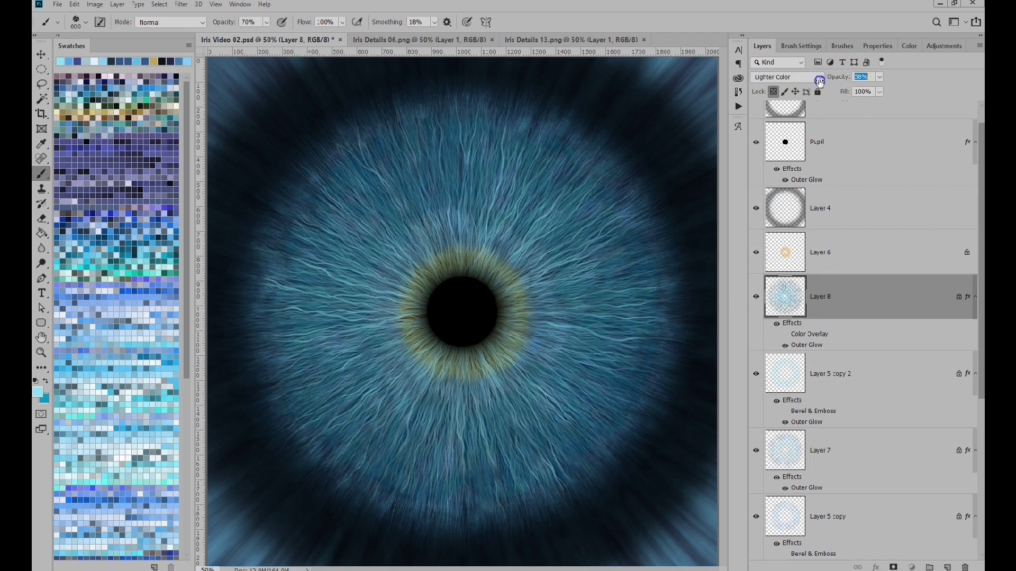
# Step: Add a new layer above Layer 8 and stamp Iris Detail Radial 2 in light cyan at 1600 px, centred on the pupil
pyautogui.click(946, 566)
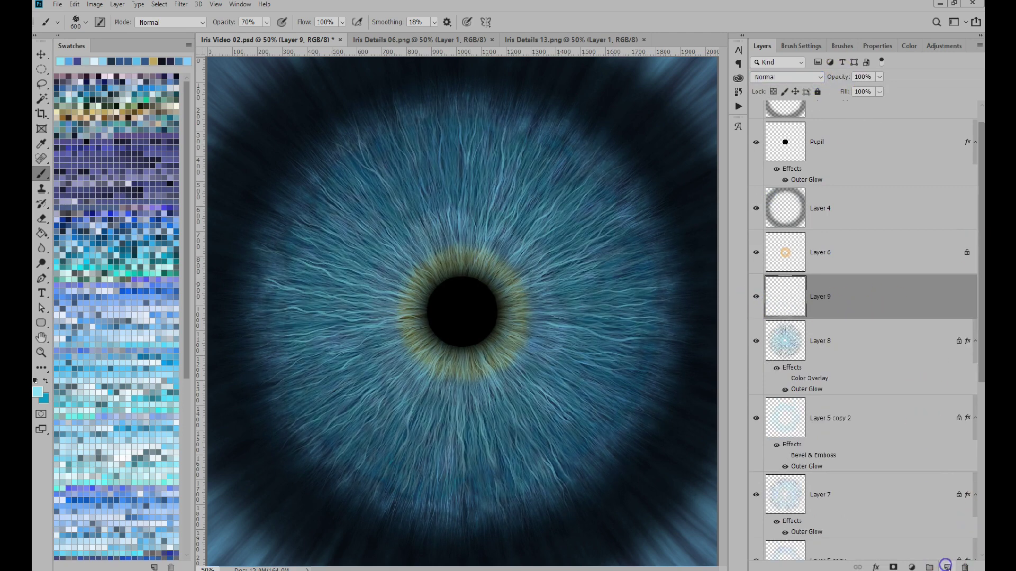
pyautogui.click(842, 46)
pyautogui.click(763, 234)
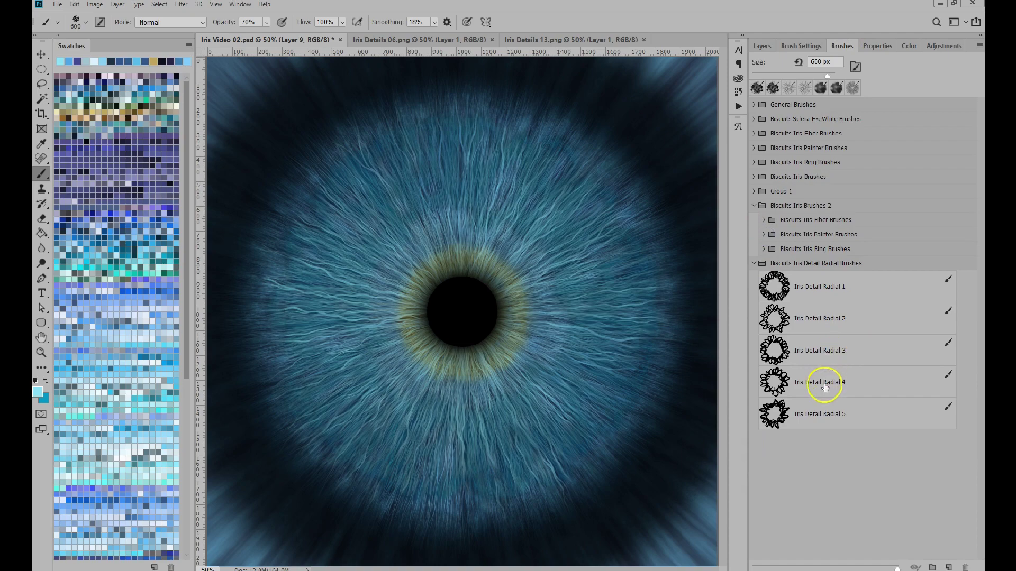
pyautogui.click(799, 317)
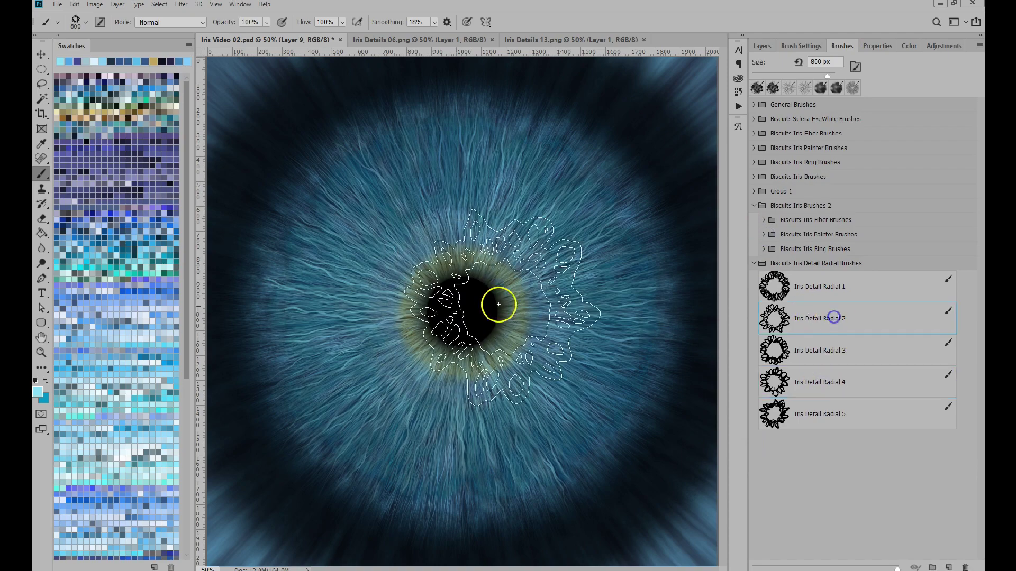
pyautogui.press(']')
pyautogui.press(']')
pyautogui.press(']')
pyautogui.press(']')
pyautogui.press(']')
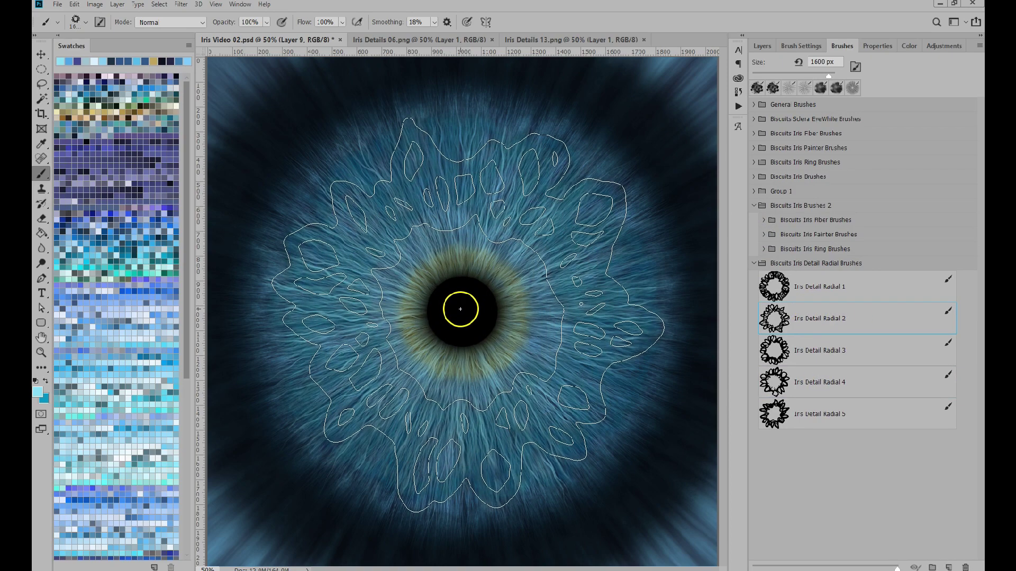
pyautogui.click(461, 309)
# Step: Apply Bevel & Emboss with a reduced depth and a Multiply Outer Glow to Layer 9
pyautogui.click(762, 46)
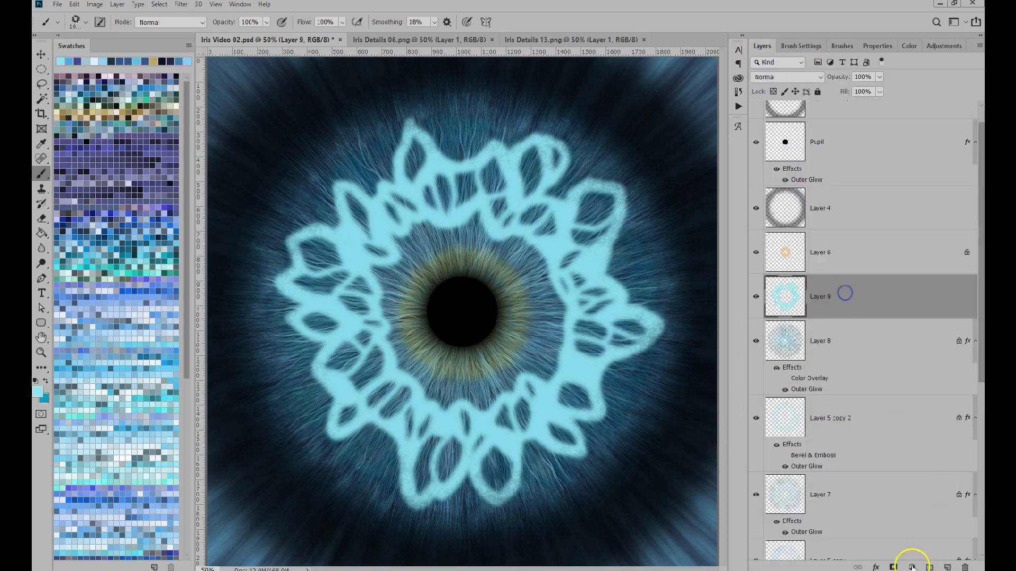
pyautogui.click(875, 567)
pyautogui.click(906, 482)
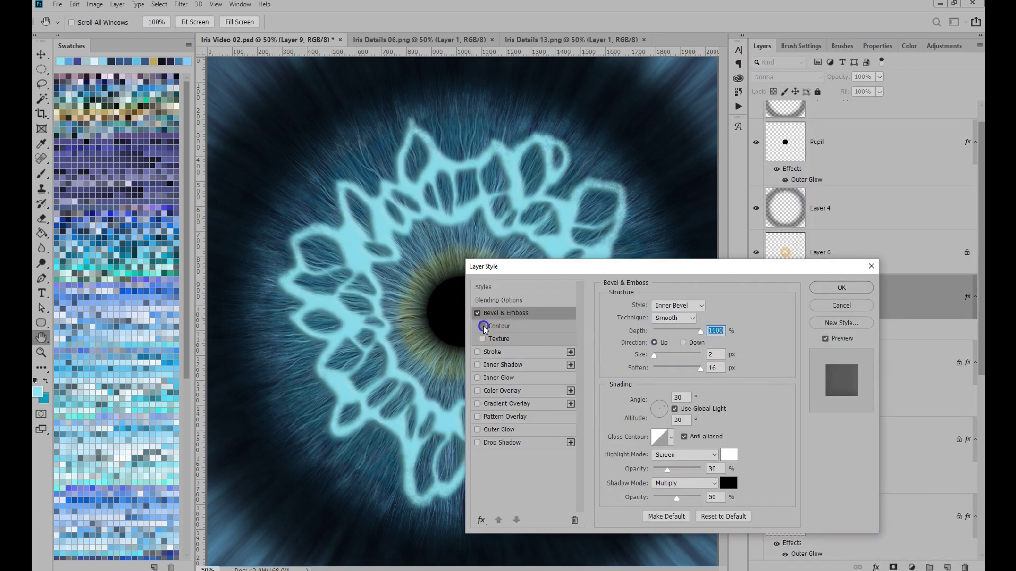
pyautogui.click(477, 430)
pyautogui.click(507, 430)
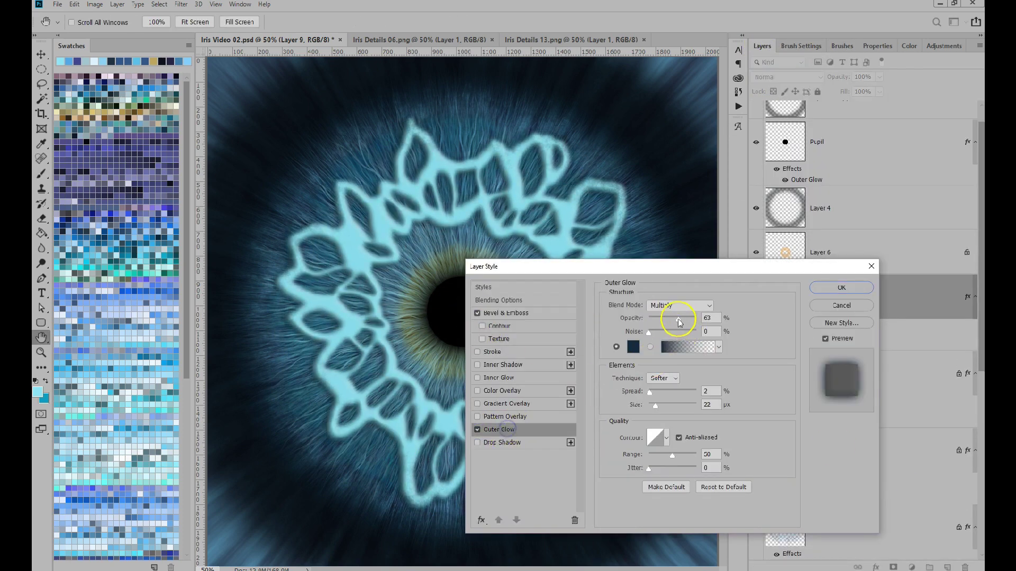
pyautogui.click(477, 314)
pyautogui.click(478, 314)
pyautogui.click(524, 313)
pyautogui.moveTo(680, 331); pyautogui.dragTo(673, 339)
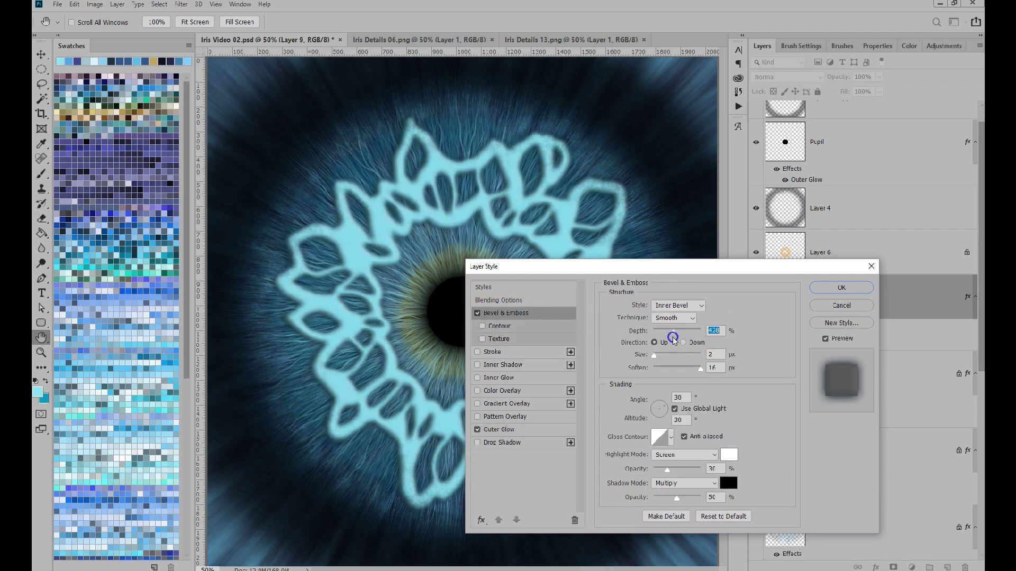
pyautogui.click(845, 289)
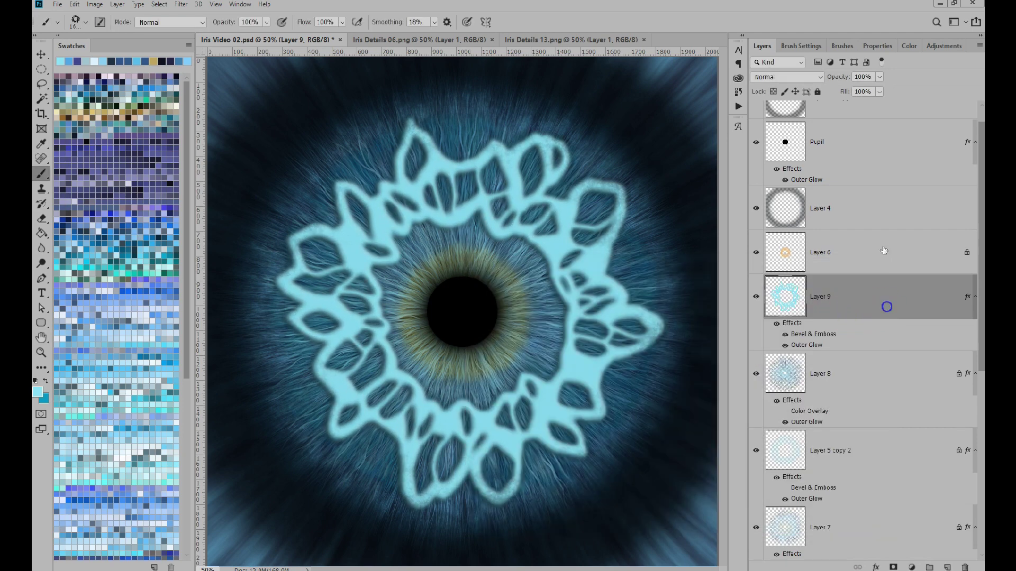
# Step: With Layer 9's transparent pixels locked, stamp Iris Fiber 8.psd at 1900 px over the radial detail, centred on the pupil
pyautogui.click(842, 46)
pyautogui.click(764, 221)
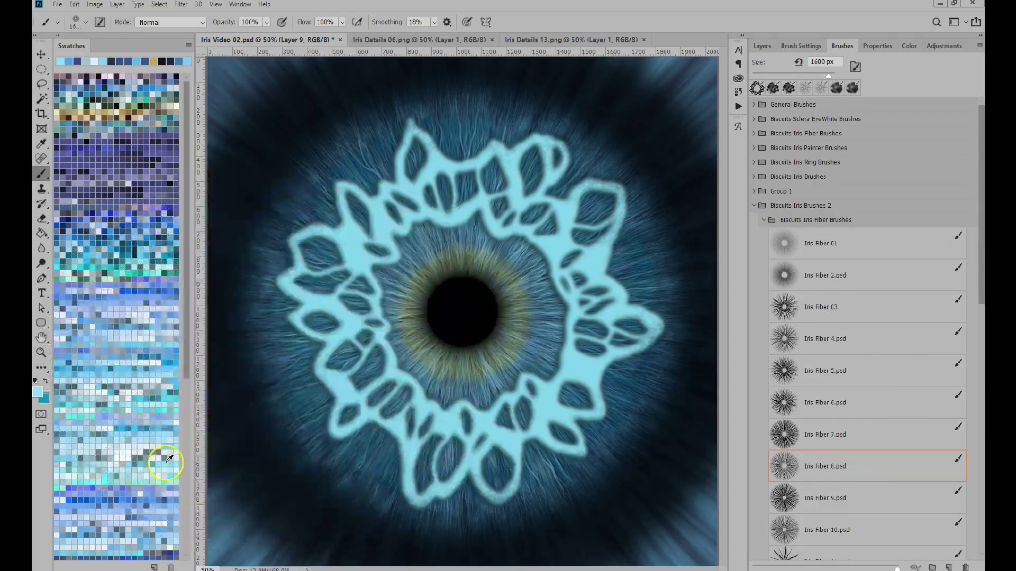
pyautogui.press(']')
pyautogui.press(']')
pyautogui.press(']')
pyautogui.click(464, 311)
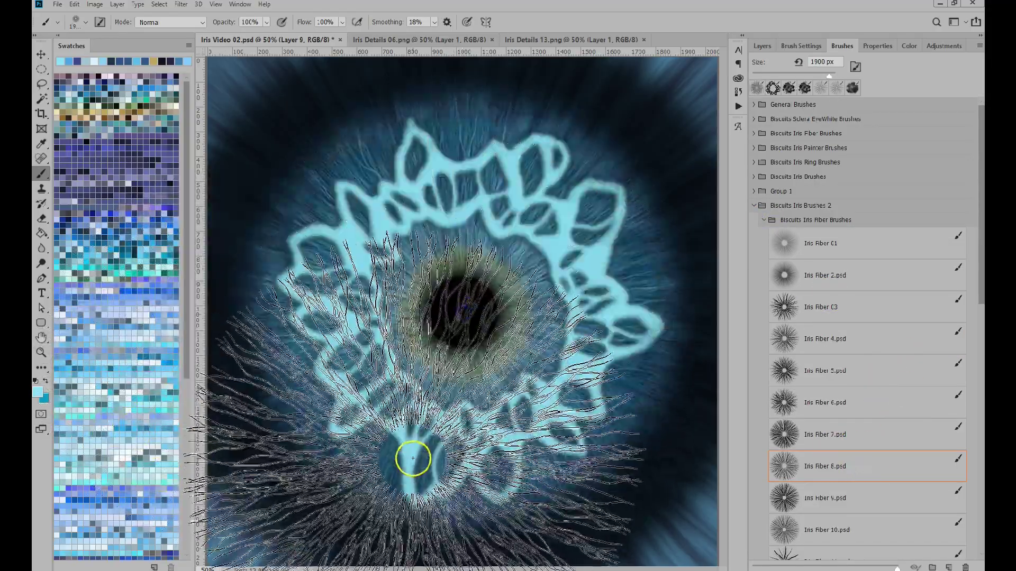
# Step: Stamp more fibres over Layer 9's radial detail in light cyan and blue swatch colours, reducing brush opacity to 30%
pyautogui.click(762, 46)
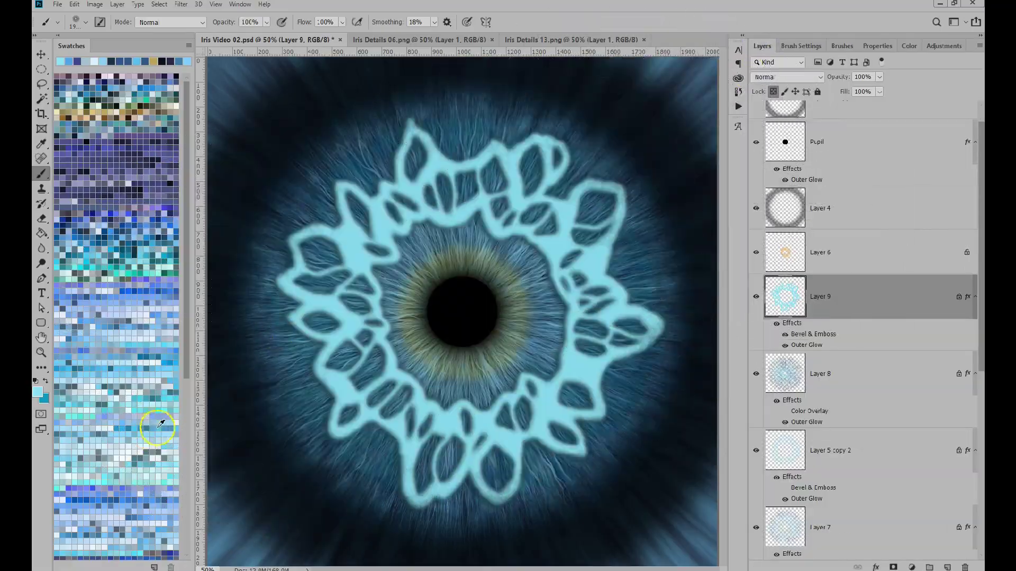
pyautogui.click(162, 435)
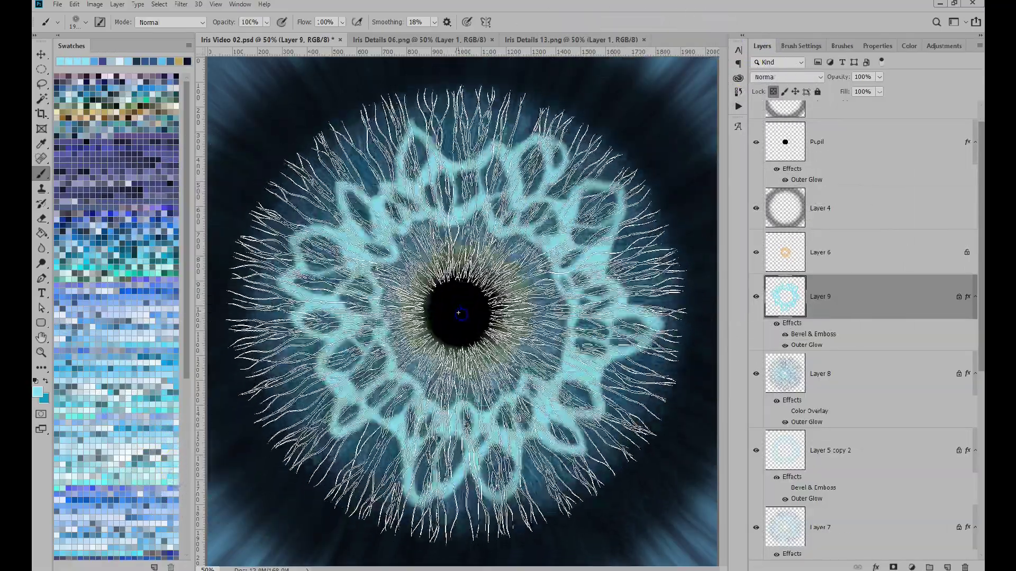
pyautogui.click(460, 311)
pyautogui.click(170, 84)
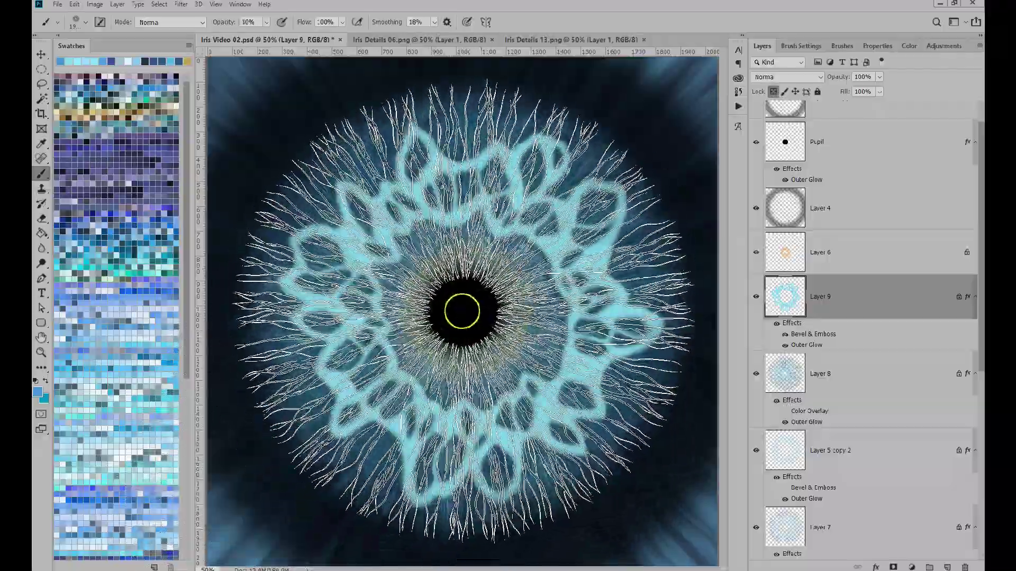
pyautogui.click(170, 294)
pyautogui.press('3')
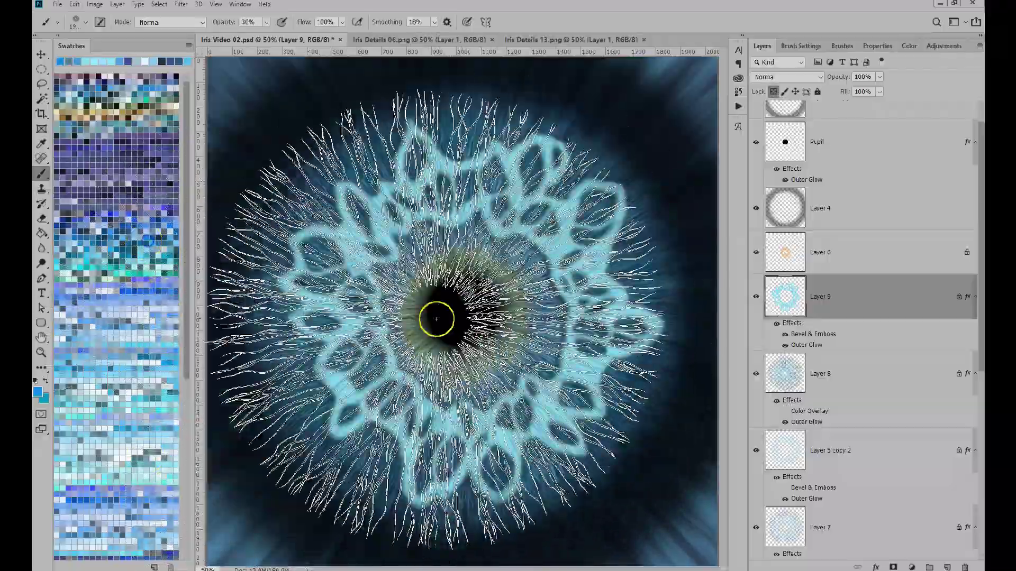
pyautogui.click(465, 310)
# Step: Stamp Iris Fiber 18.psd at 1900 px over the radial detail in blue, pale cyan and deeper blue at 100% brush opacity
pyautogui.click(842, 46)
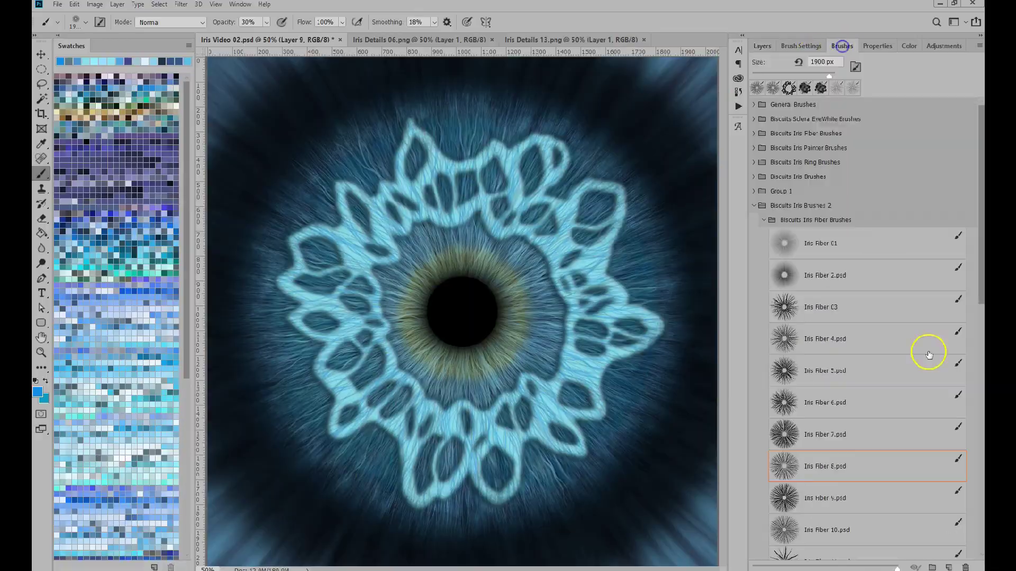
pyautogui.scroll(-10, 858, 459)
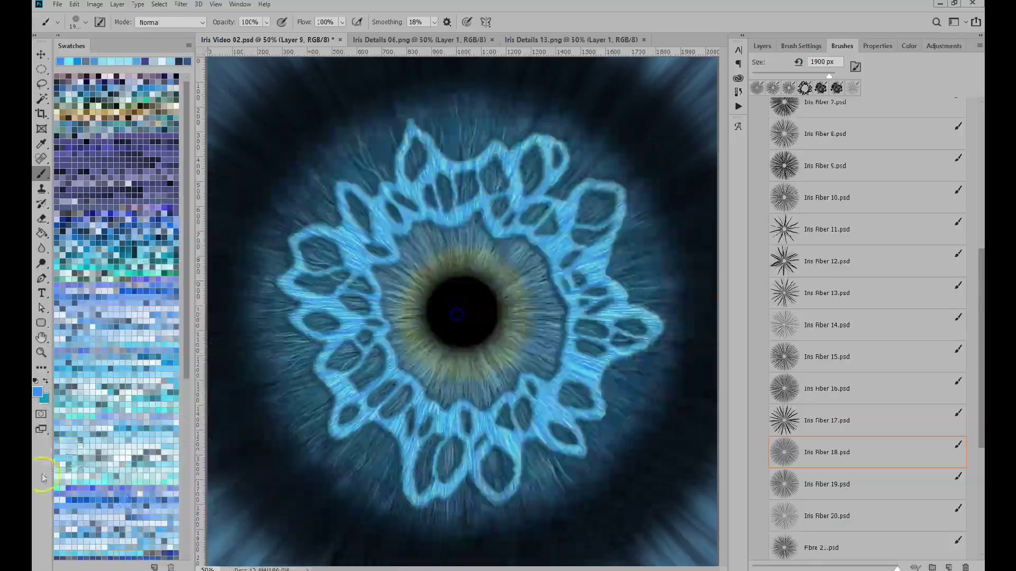
pyautogui.click(94, 479)
pyautogui.click(458, 313)
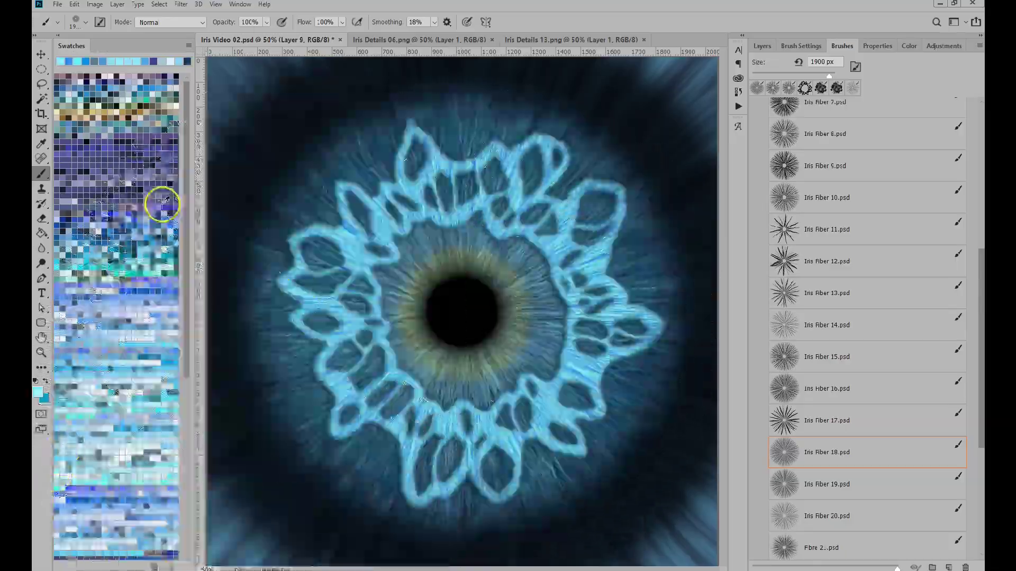
pyautogui.click(171, 219)
pyautogui.click(466, 310)
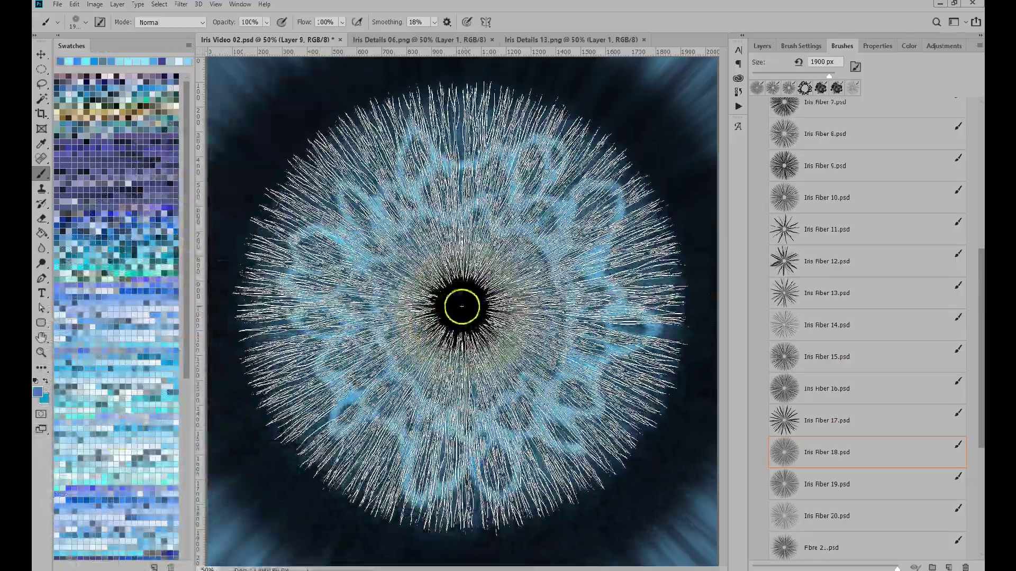
pyautogui.click(463, 307)
pyautogui.click(460, 306)
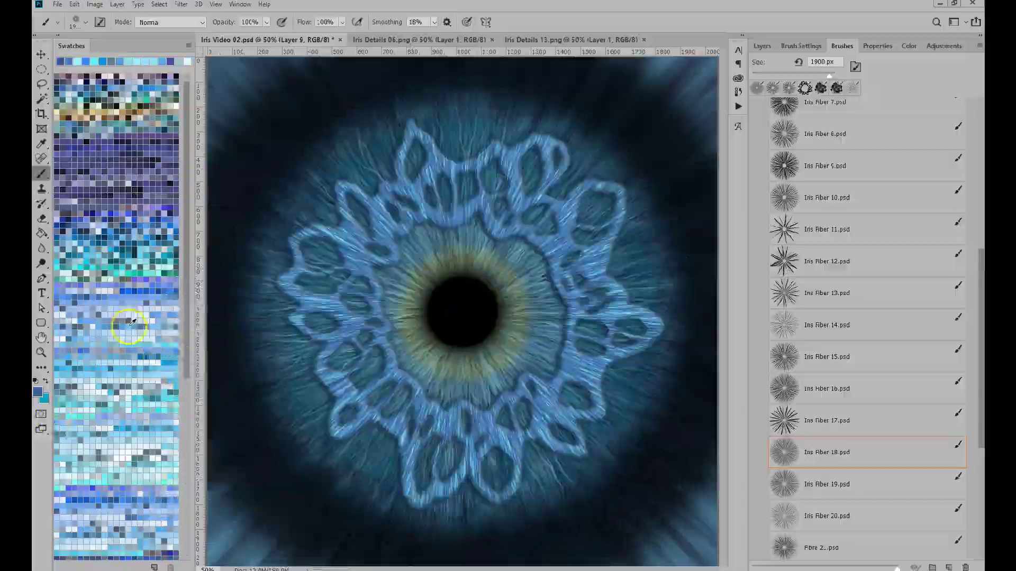
# Step: Undo the last fibre stamp and tint the radial detail with light blue fibres at 30% brush opacity instead
pyautogui.click(456, 308)
pyautogui.hotkey('ctrl', 'z')
pyautogui.press('3')
pyautogui.click(176, 461)
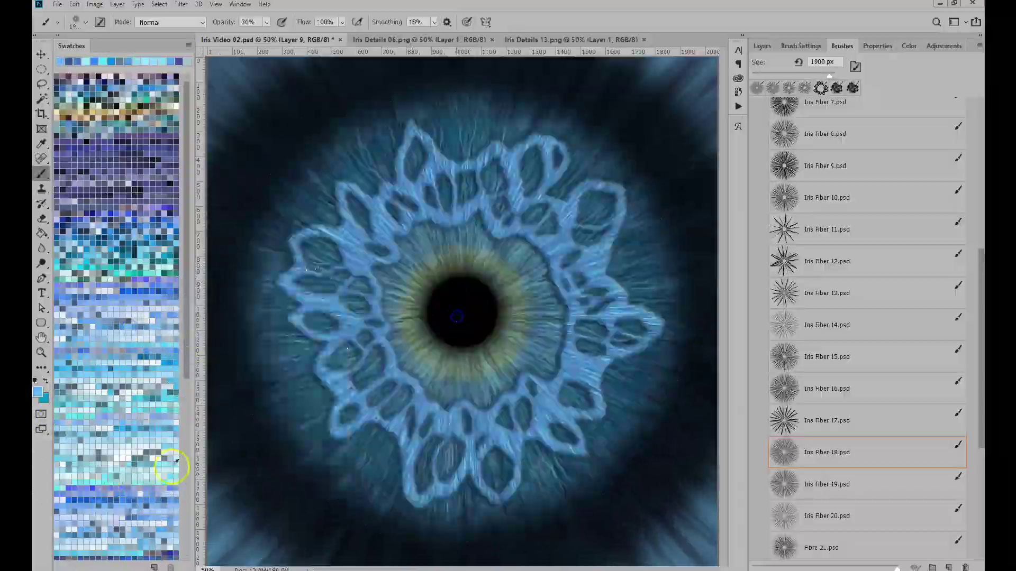
# Step: Set Layer 9's blend mode to Color
pyautogui.click(762, 47)
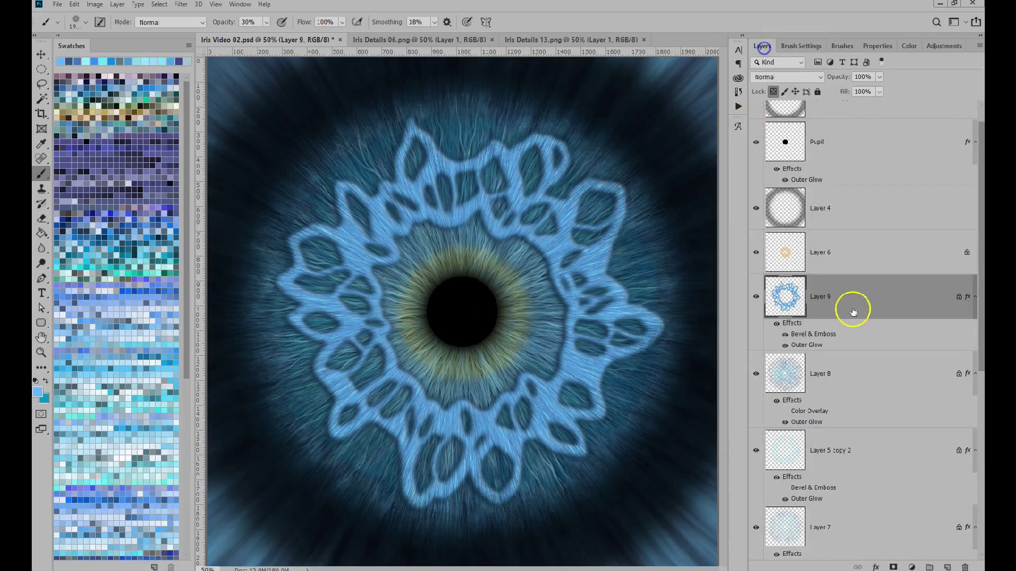
pyautogui.click(787, 78)
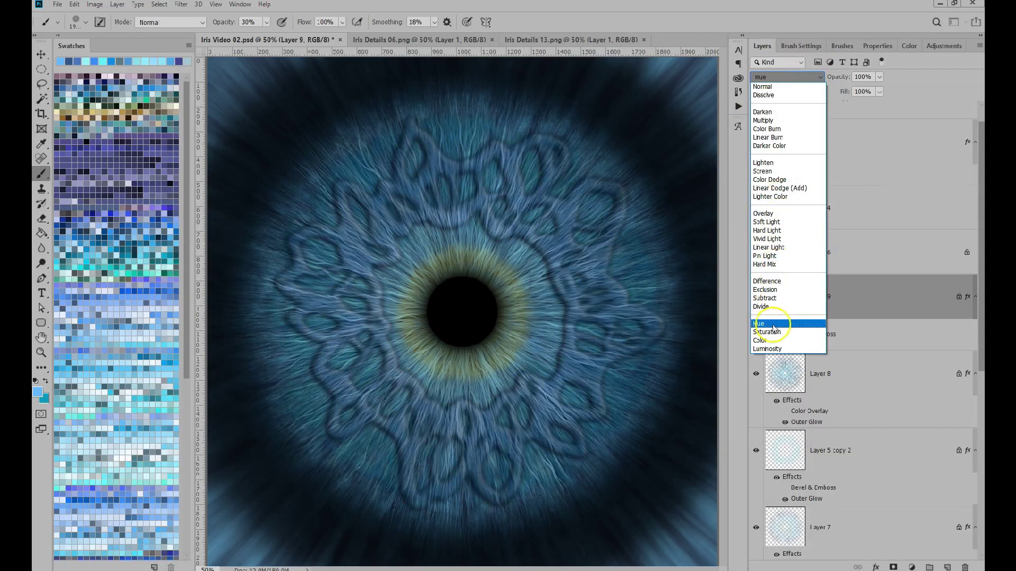
pyautogui.click(765, 341)
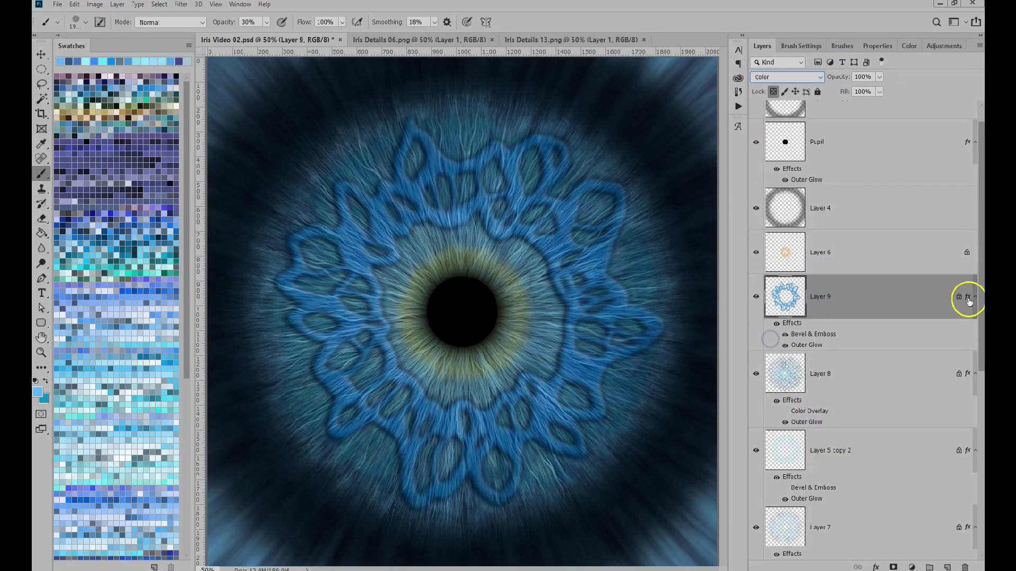
# Step: Turn off Layer 9's Bevel & Emboss and lower its Outer Glow opacity to about 33%
pyautogui.doubleClick(968, 297)
pyautogui.click(477, 313)
pyautogui.click(503, 430)
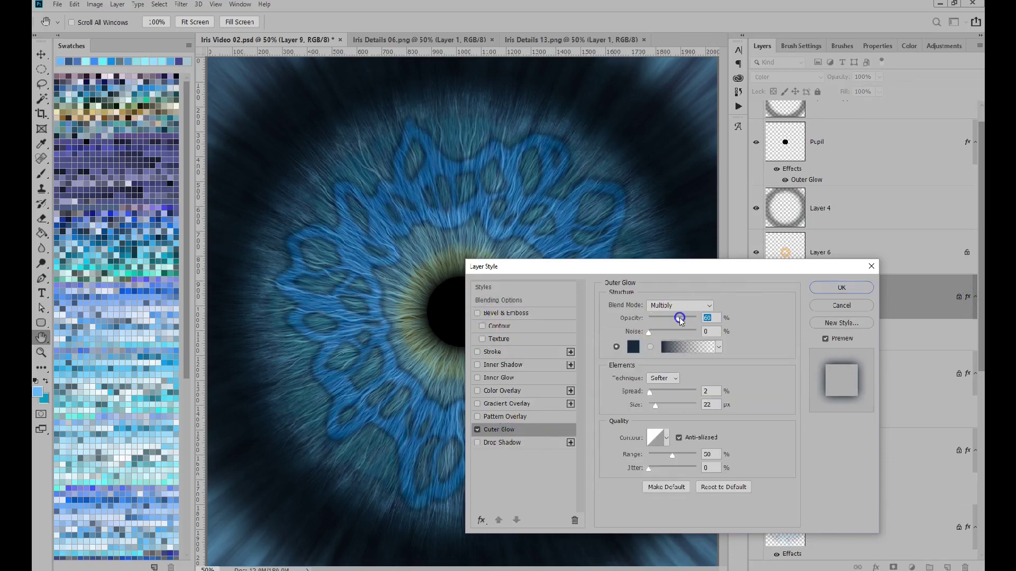
pyautogui.moveTo(675, 319); pyautogui.dragTo(663, 322)
# Step: Turn on Layer 9's Bevel & Emboss with a depth of 53% and lower the layer's opacity to 66%
pyautogui.click(475, 314)
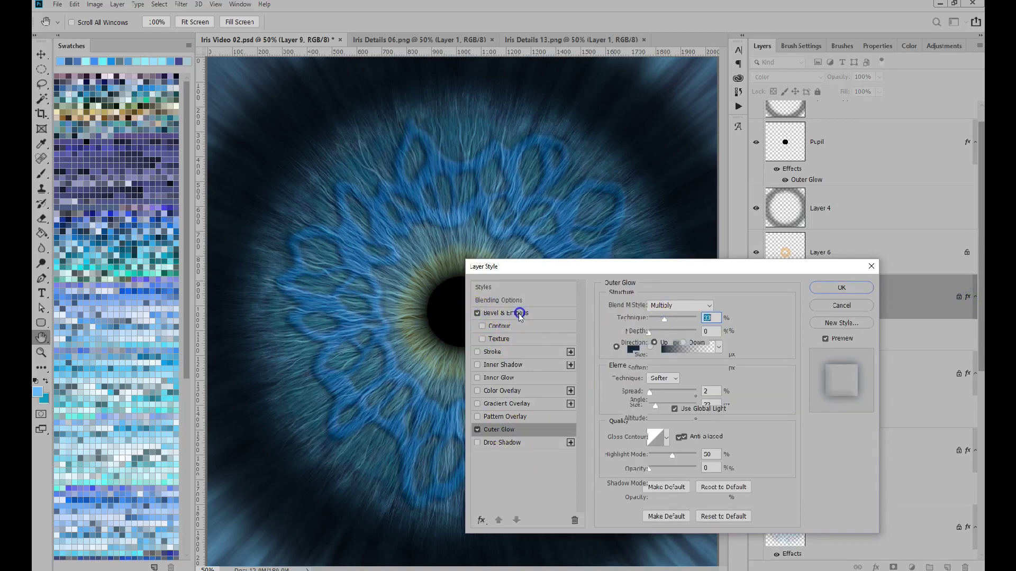
pyautogui.click(508, 313)
pyautogui.click(655, 343)
pyautogui.moveTo(656, 343); pyautogui.dragTo(656, 343)
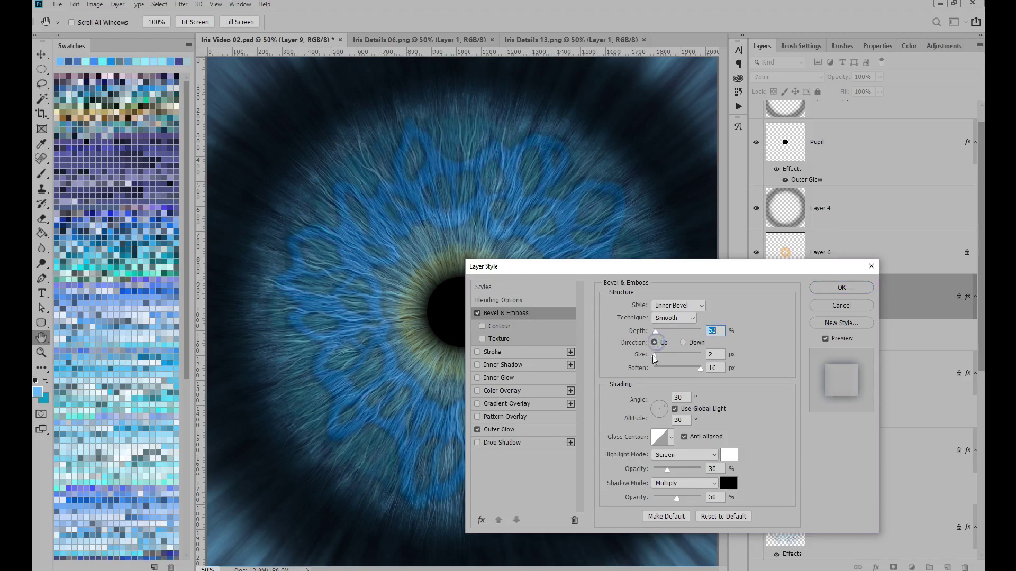
pyautogui.click(850, 290)
pyautogui.moveTo(841, 77); pyautogui.dragTo(803, 82)
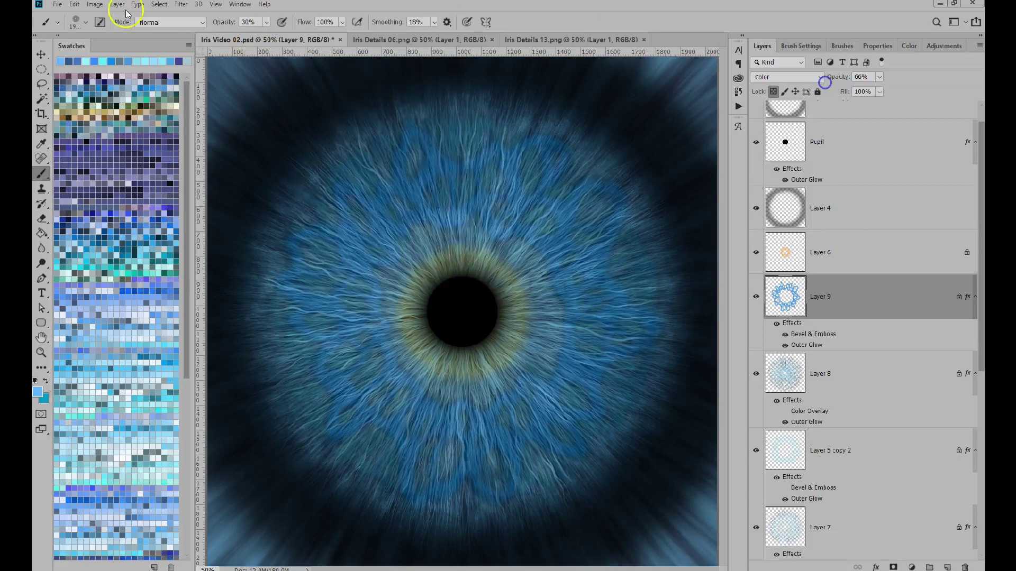
# Step: Shift Layer 9's hue toward cyan with Hue/Saturation, leaving the lightness at 0
pyautogui.click(95, 4)
pyautogui.moveTo(113, 27)
pyautogui.click(228, 79)
pyautogui.moveTo(579, 476); pyautogui.dragTo(598, 479)
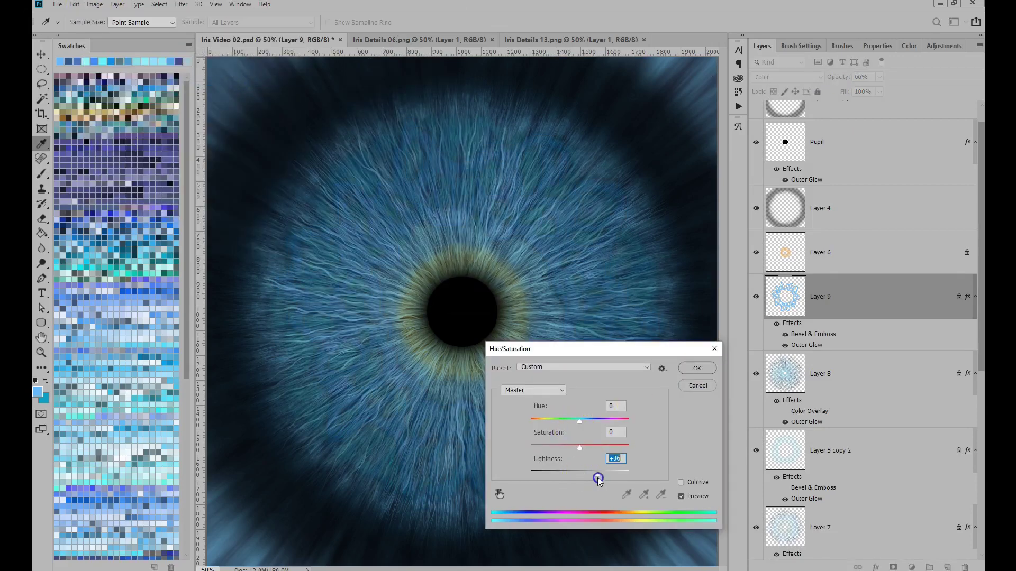
pyautogui.moveTo(538, 492); pyautogui.dragTo(579, 489)
pyautogui.write('0')
pyautogui.moveTo(579, 423); pyautogui.dragTo(601, 424)
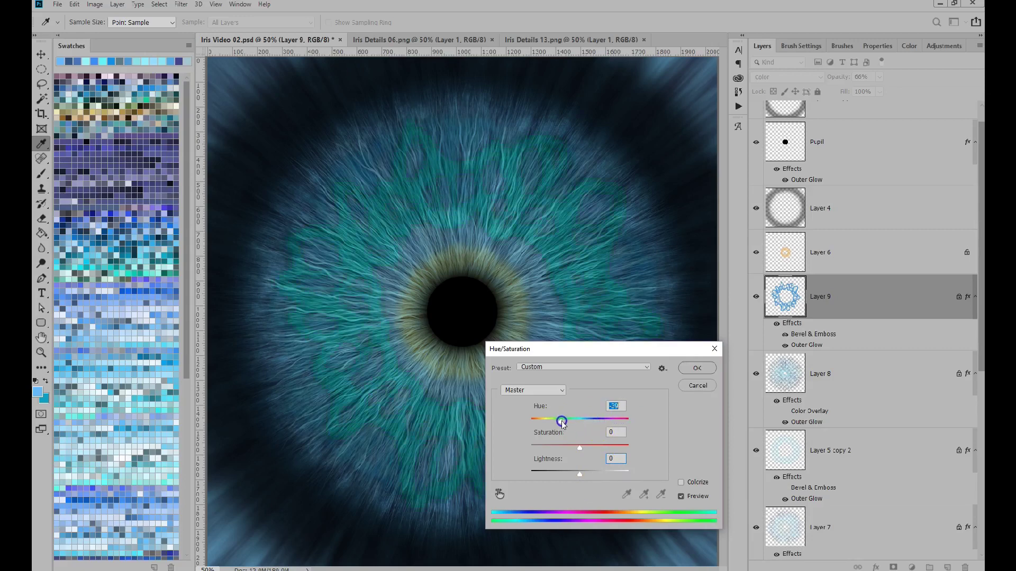
pyautogui.click(697, 371)
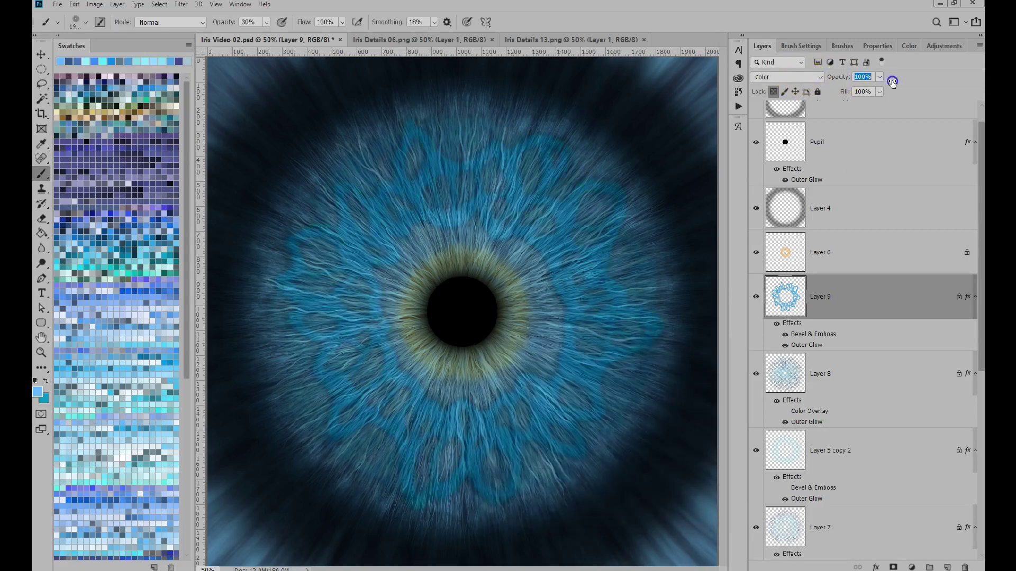
# Step: Try the Divide blend mode on Layer 9 and set it back to Color
pyautogui.click(773, 79)
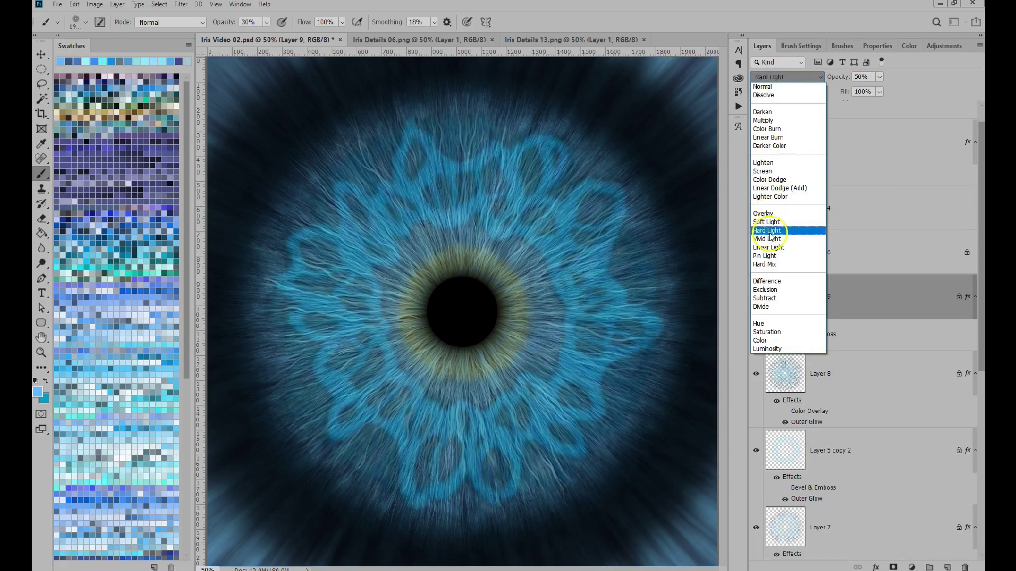
pyautogui.click(764, 306)
pyautogui.click(789, 78)
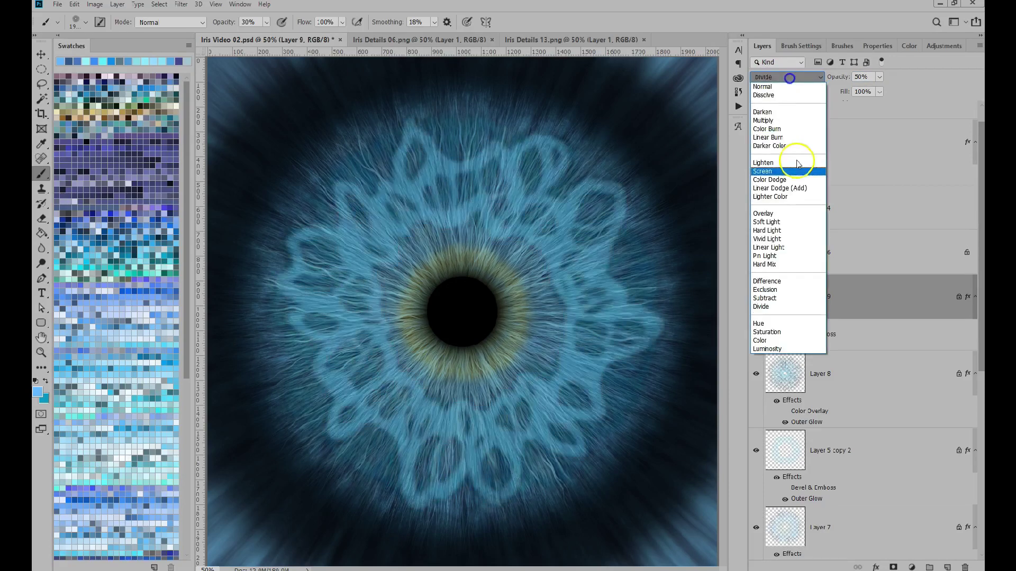
pyautogui.click(764, 340)
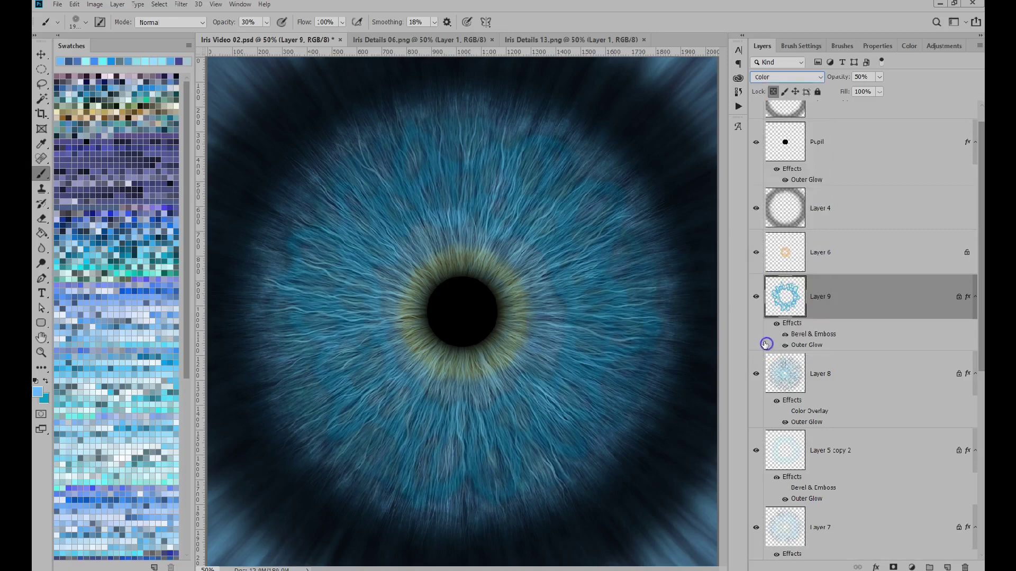
# Step: Turn off Layer 9's Outer Glow and increase the depth of its Bevel & Emboss
pyautogui.doubleClick(969, 298)
pyautogui.click(476, 432)
pyautogui.click(508, 314)
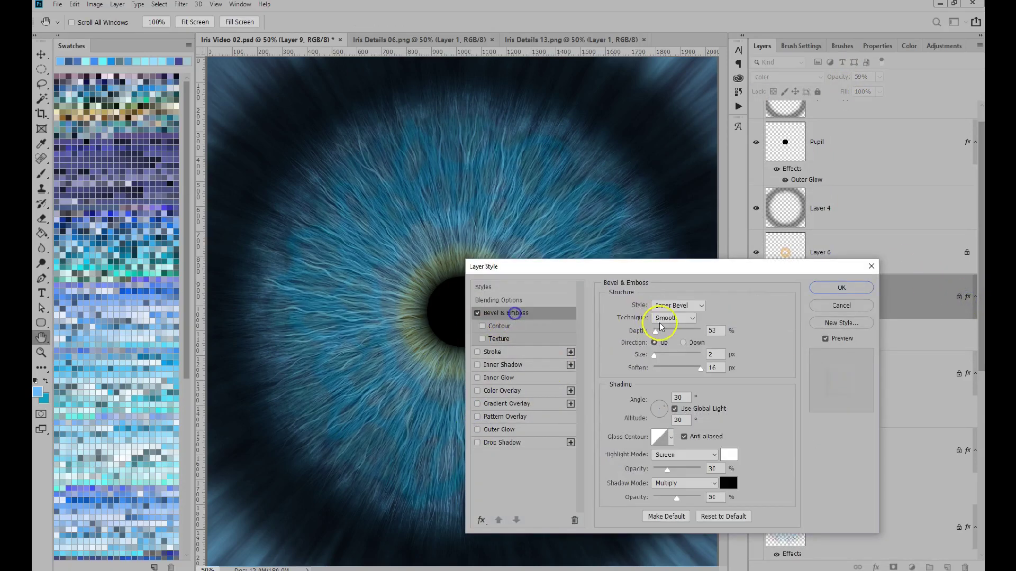
pyautogui.moveTo(658, 331); pyautogui.dragTo(669, 333)
pyautogui.moveTo(692, 269); pyautogui.dragTo(707, 245)
pyautogui.moveTo(682, 310); pyautogui.dragTo(686, 310)
pyautogui.click(855, 264)
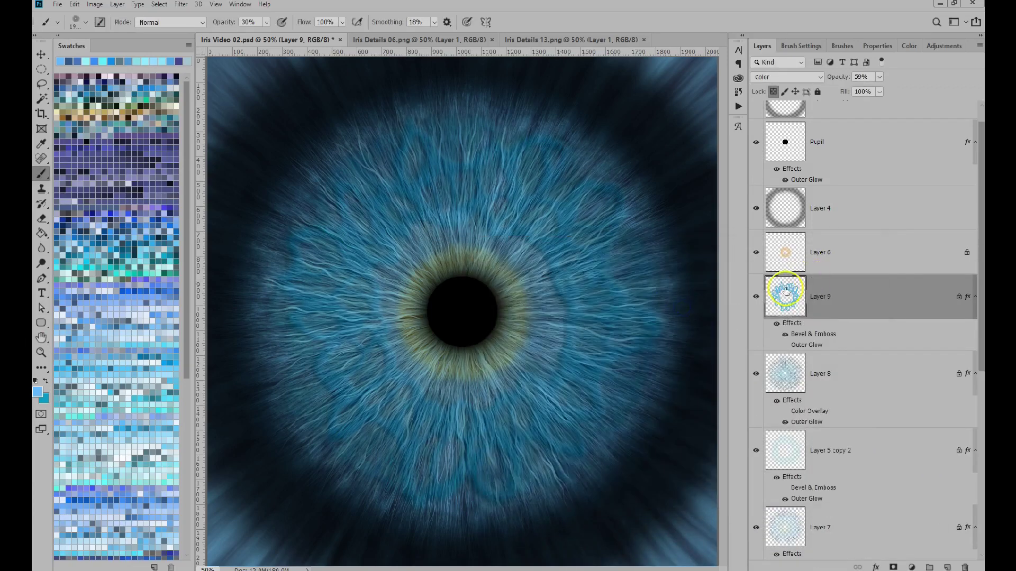
# Step: Move Layer 6 directly below Layer 9 and compare the iris with and without Layer 6
pyautogui.moveTo(913, 269); pyautogui.dragTo(851, 363)
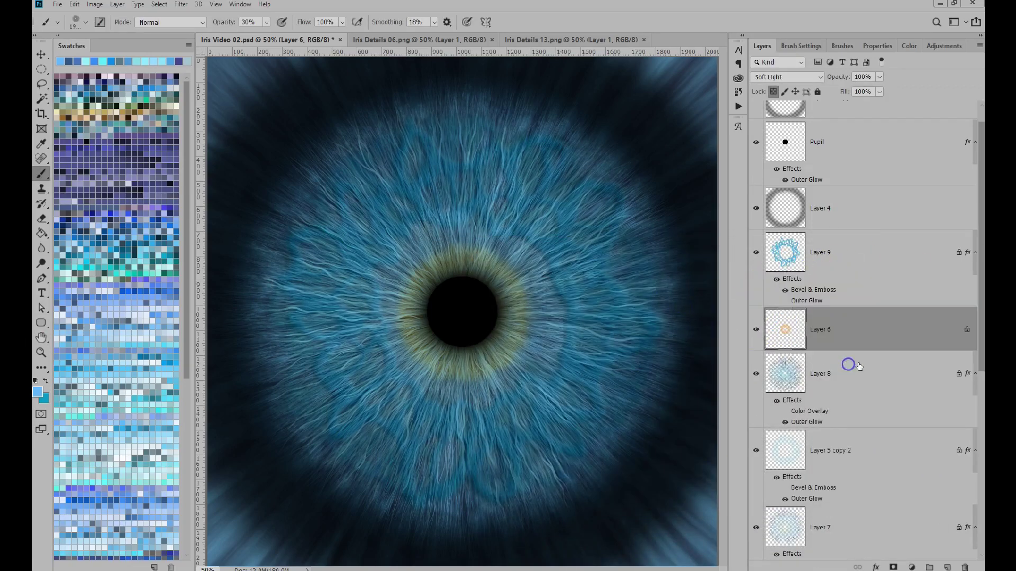
pyautogui.click(757, 332)
pyautogui.click(758, 332)
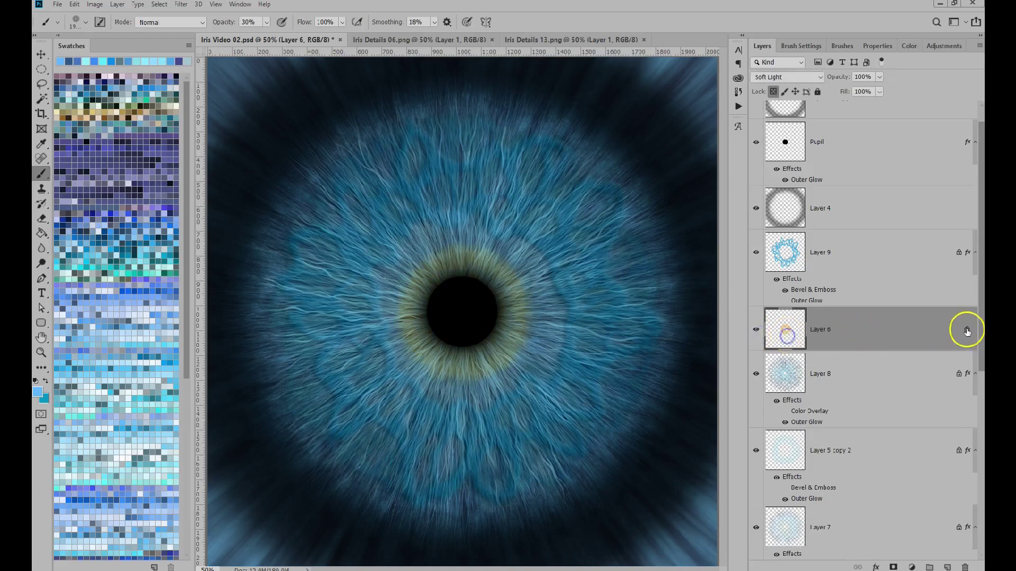
# Step: Soften the orange ring on Layer 6 with Gaussian Blur, with its transparency unlocked
pyautogui.click(180, 4)
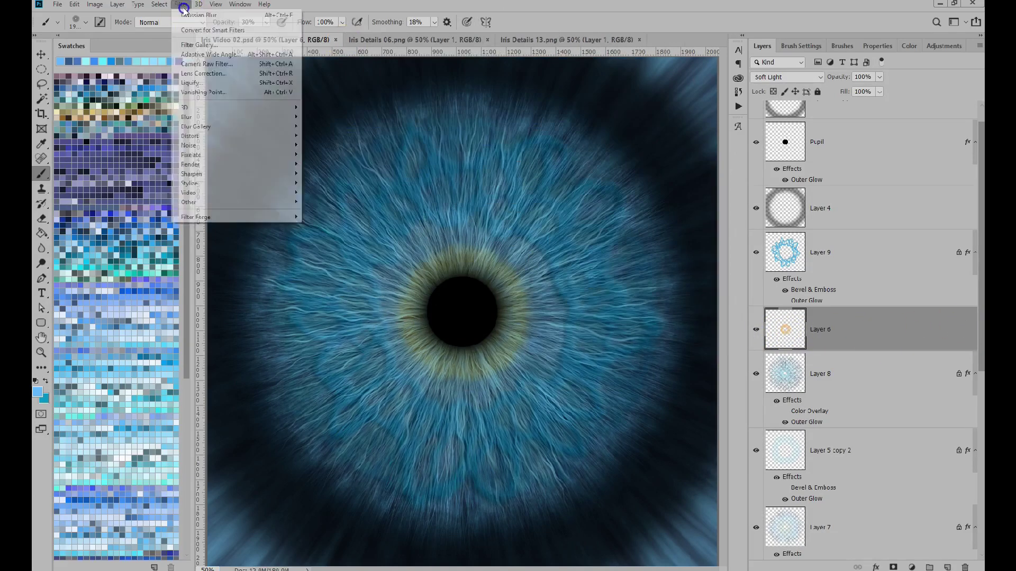
pyautogui.moveTo(212, 113)
pyautogui.click(346, 155)
pyautogui.doubleClick(653, 480)
pyautogui.press('Return')
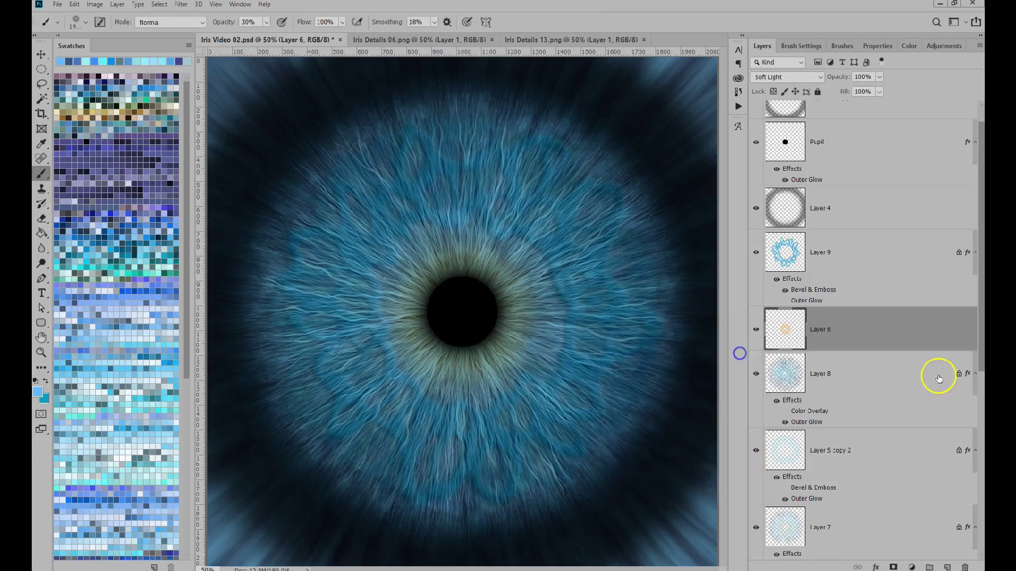
# Step: Duplicate Layer 9 with its transparency unlocked, hide the original and apply a 15 px Gaussian Blur to the copy
pyautogui.click(859, 252)
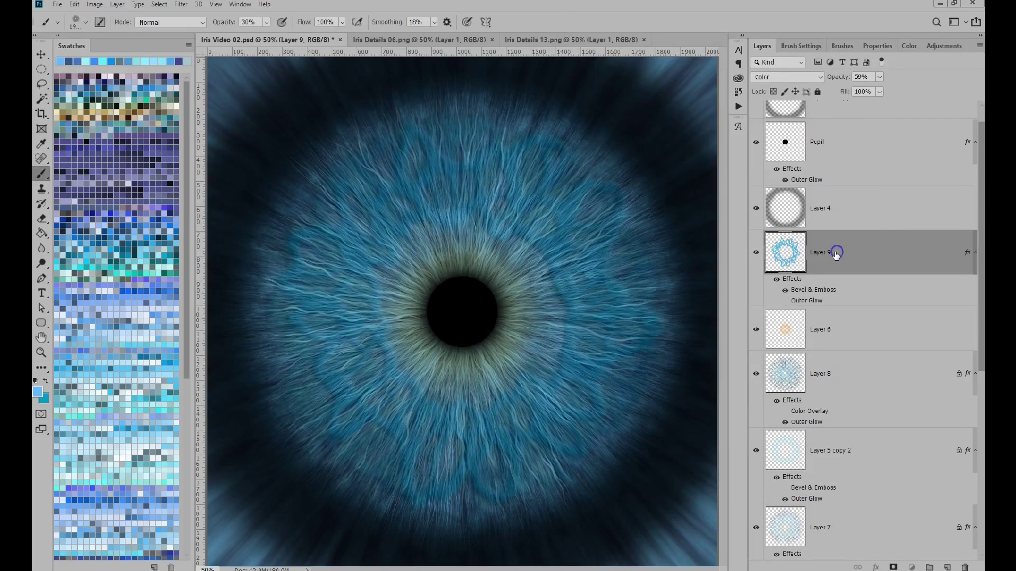
pyautogui.hotkey('ctrl', 'j')
pyautogui.click(756, 330)
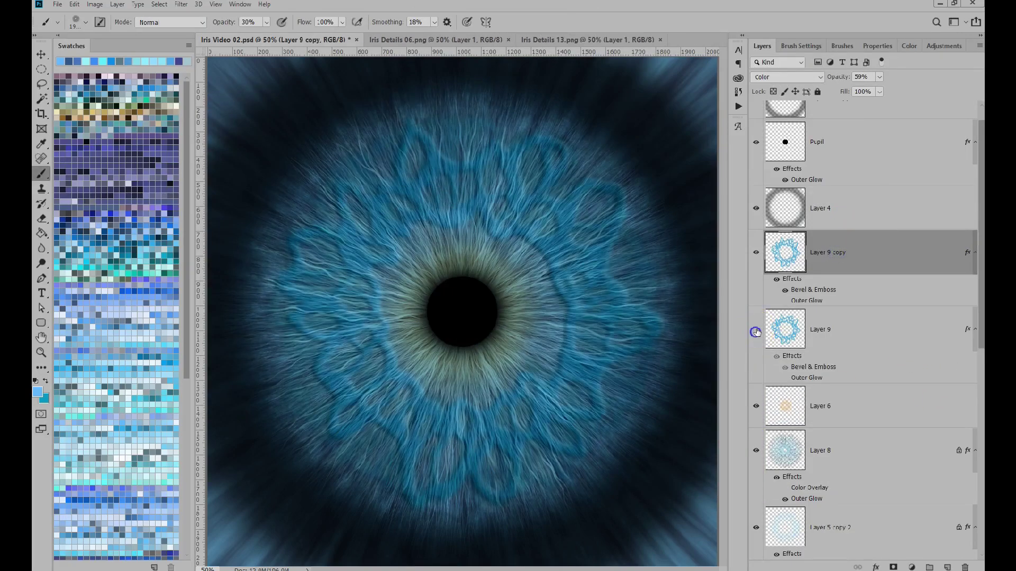
pyautogui.click(181, 4)
pyautogui.click(333, 155)
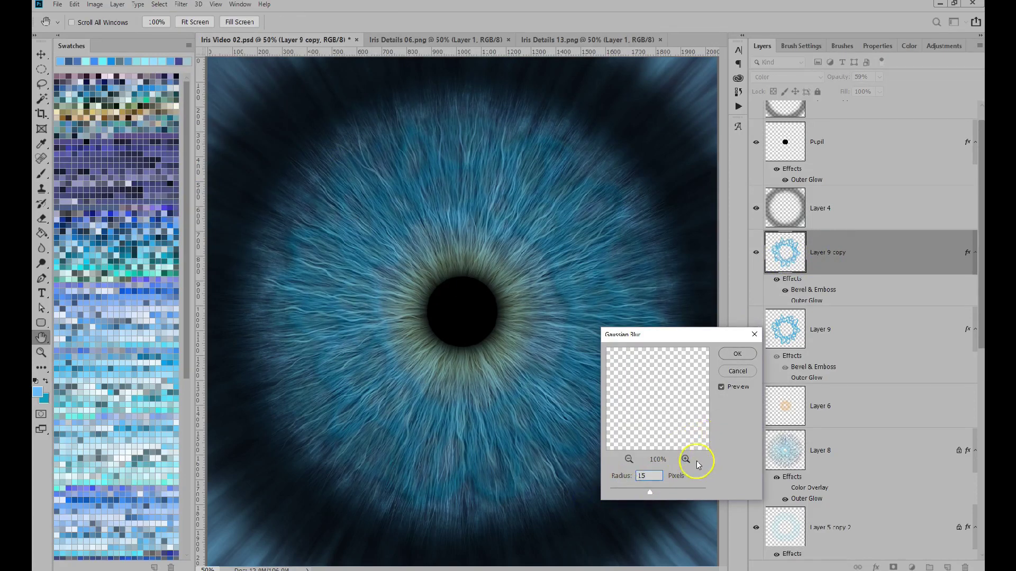
pyautogui.click(739, 354)
pyautogui.press('b')
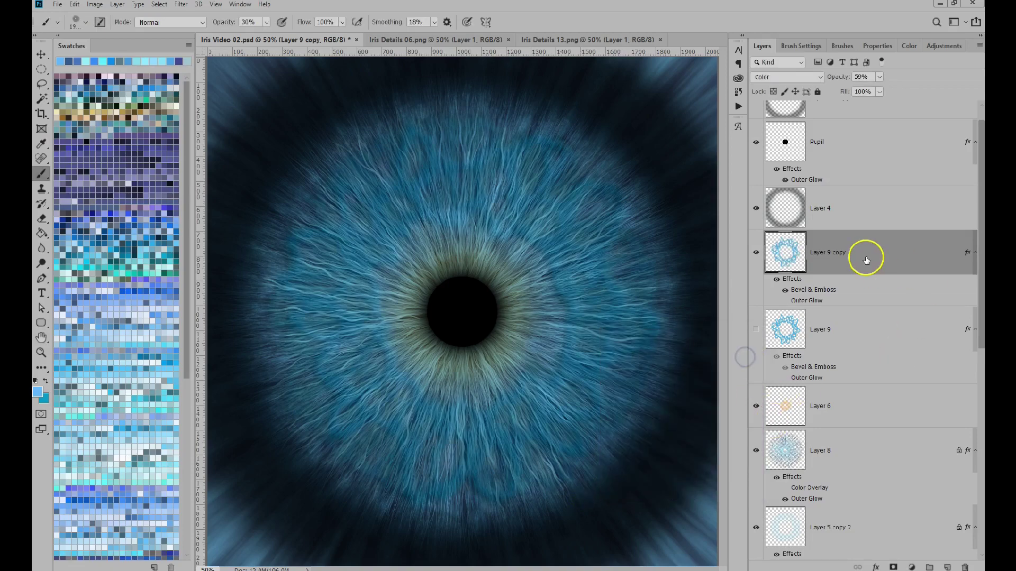
# Step: Duplicate the blurred Layer 9 copy and delete the hidden original Layer 9
pyautogui.hotkey('ctrl', 'j')
pyautogui.click(830, 405)
pyautogui.press('Delete')
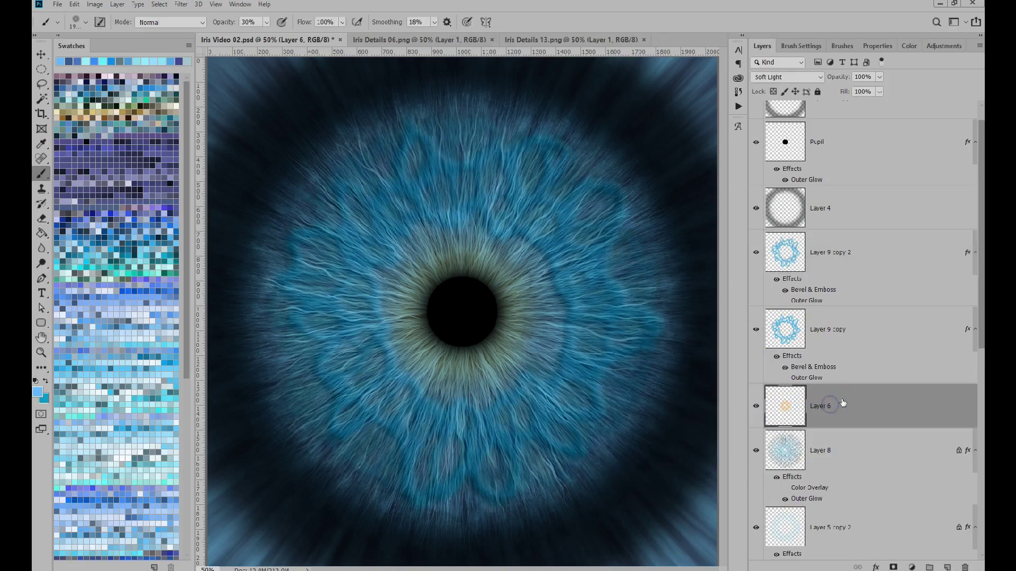
# Step: Rotate Layer 9 copy 2 around the pupil with Free Transform and raise its opacity to 100%
pyautogui.click(838, 257)
pyautogui.hotkey('ctrl', 't')
pyautogui.moveTo(564, 229); pyautogui.dragTo(385, 498)
pyautogui.click(567, 21)
pyautogui.press('b')
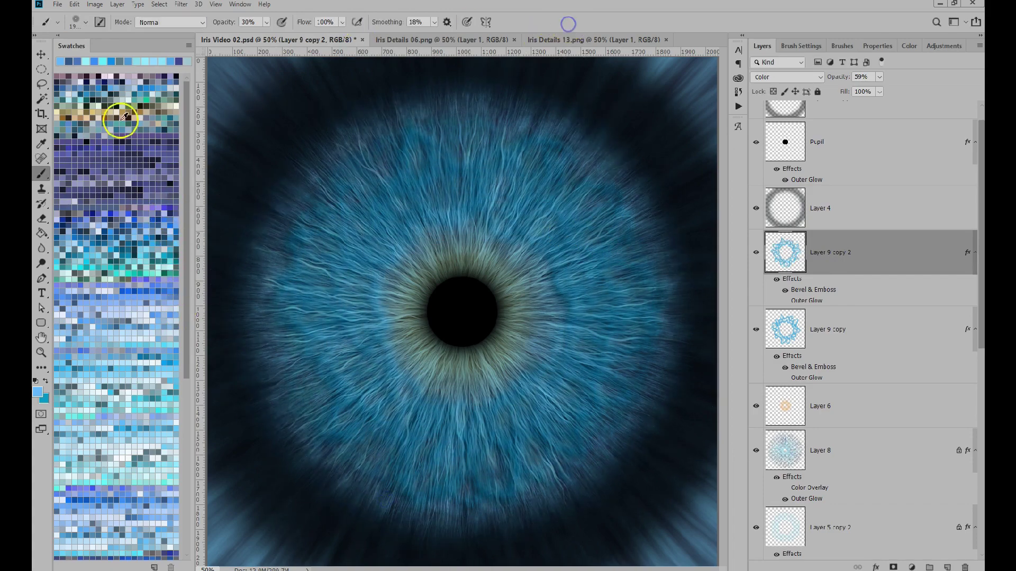
pyautogui.click(159, 6)
pyautogui.click(836, 83)
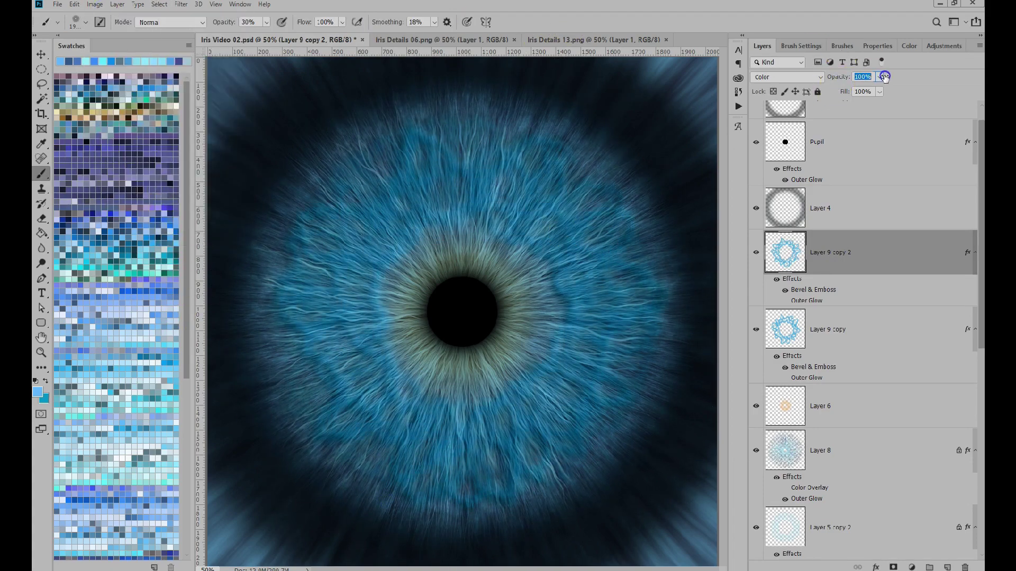
# Step: Shift the hue of Layer 9 copy 2 toward teal with Hue/Saturation
pyautogui.click(94, 4)
pyautogui.moveTo(132, 30)
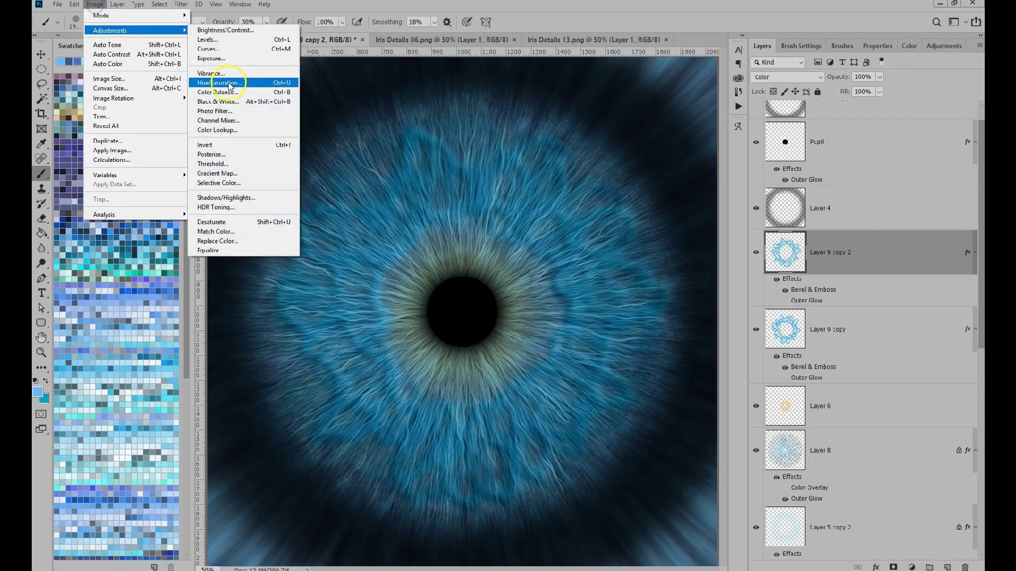
pyautogui.click(231, 85)
pyautogui.moveTo(579, 420)
pyautogui.mouseDown()
pyautogui.moveTo(618, 421)
pyautogui.moveTo(582, 421)
pyautogui.mouseUp()
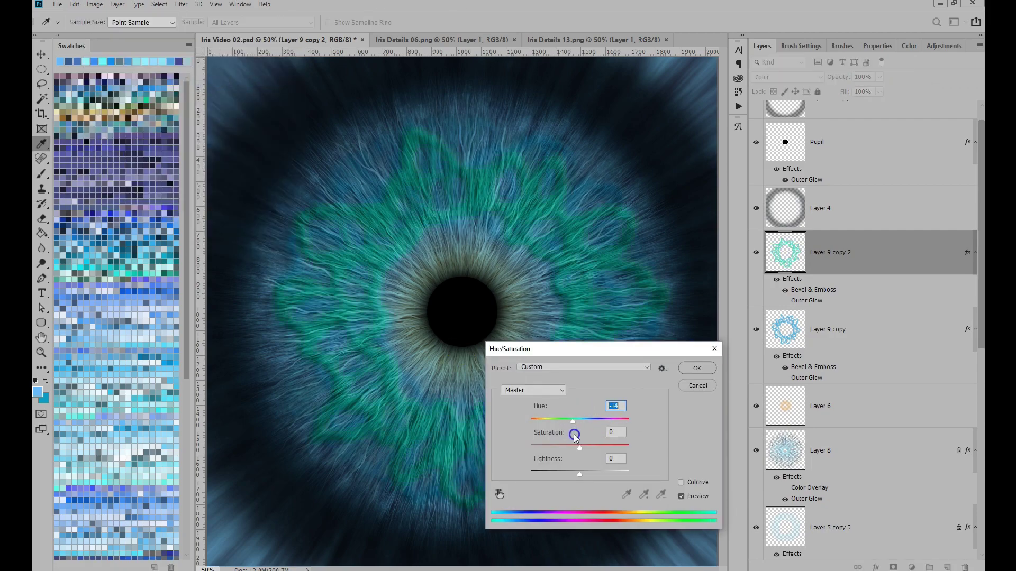
pyautogui.click(696, 368)
pyautogui.press('b')
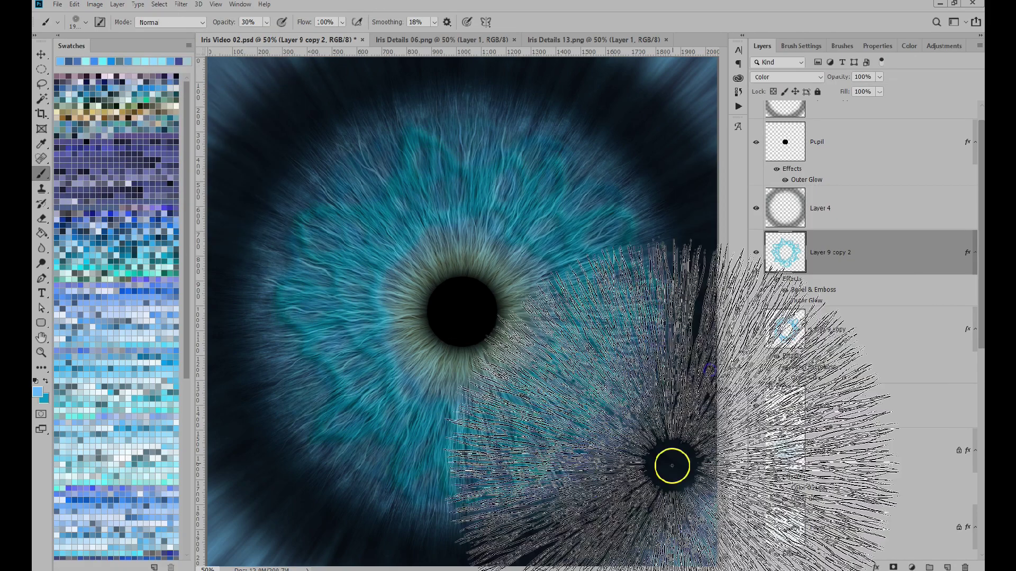
# Step: Duplicate Layer 6, move the copy above Layer 9 copy 2 and set its blend mode to Overlay
pyautogui.click(870, 405)
pyautogui.hotkey('ctrl', 'j')
pyautogui.moveTo(866, 412); pyautogui.dragTo(840, 241)
pyautogui.click(812, 78)
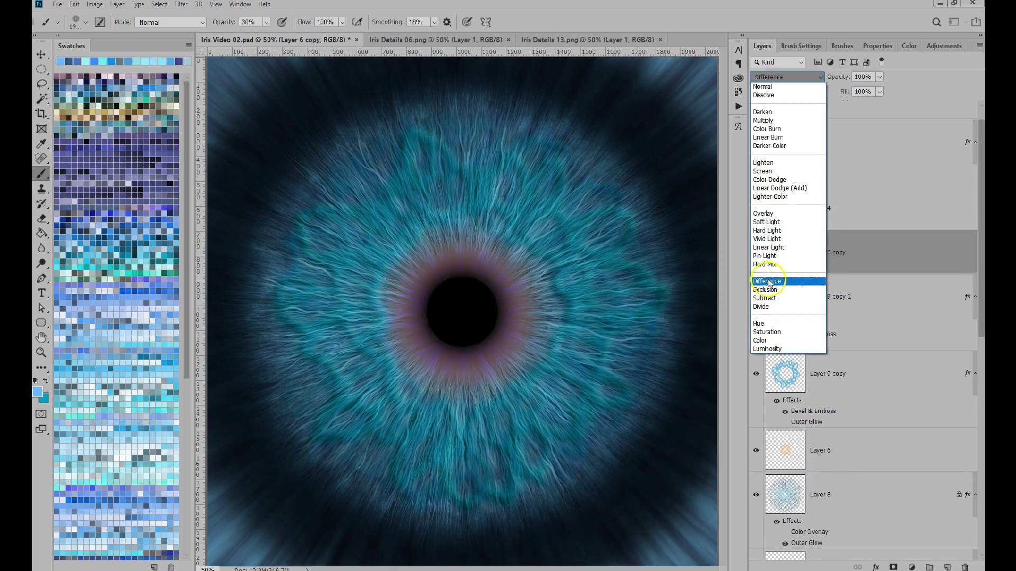
pyautogui.click(764, 213)
# Step: Apply a Gaussian Blur of about 44 px to Layer 6 copy and compare the iris with and without it
pyautogui.click(181, 4)
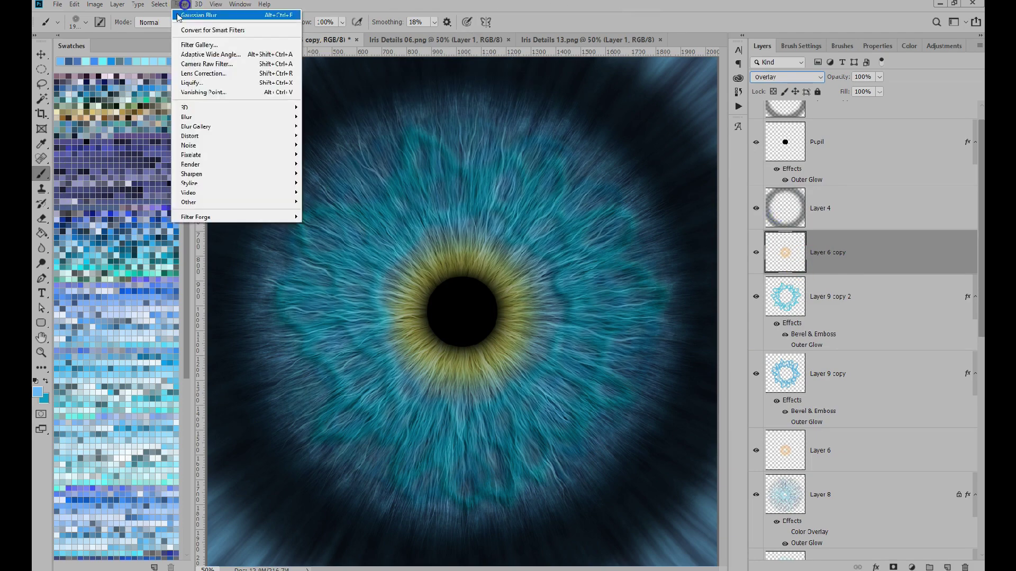
pyautogui.moveTo(196, 121)
pyautogui.click(336, 155)
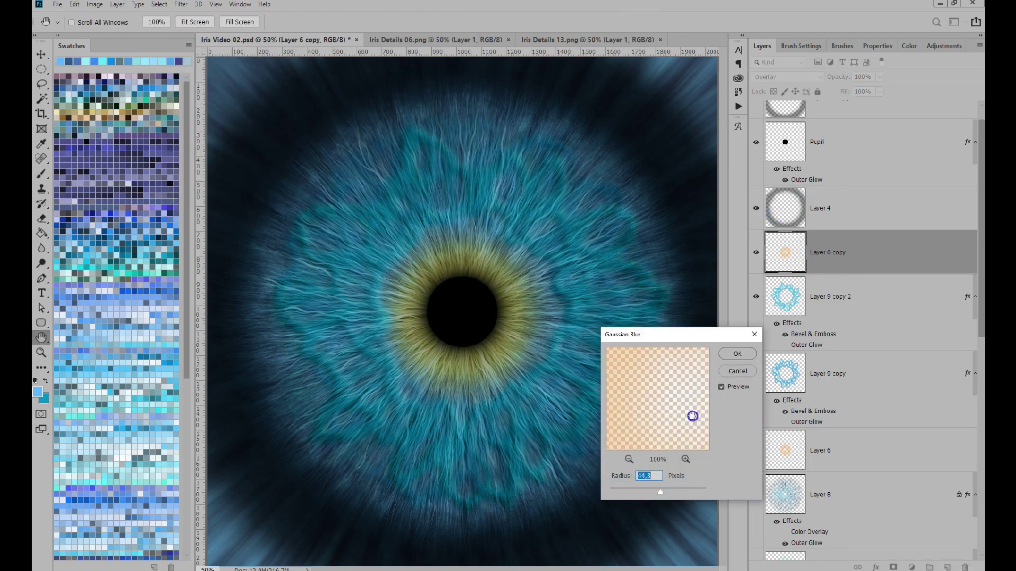
pyautogui.click(738, 353)
pyautogui.press('b')
pyautogui.click(755, 253)
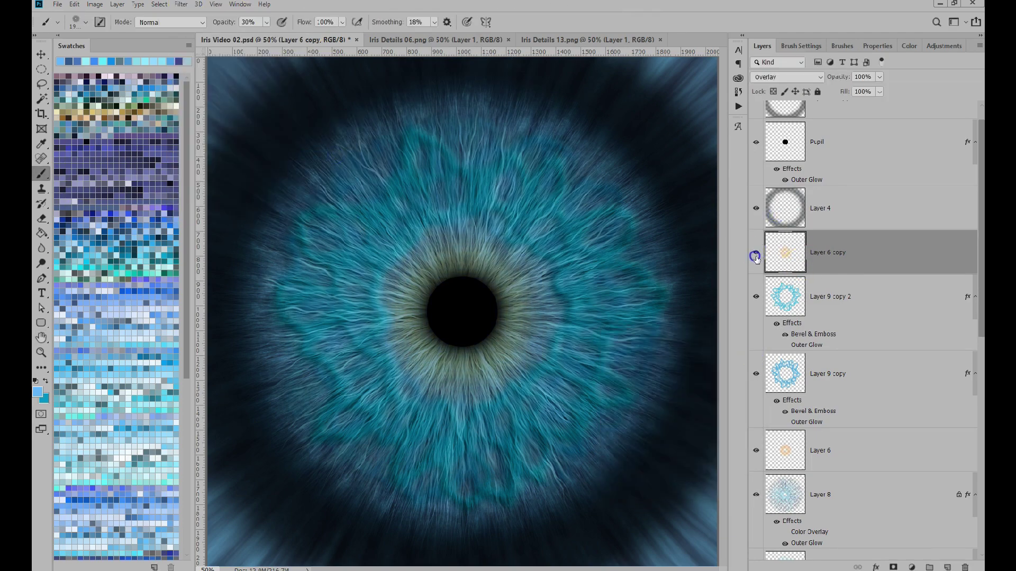
pyautogui.click(756, 253)
# Step: Apply a Gaussian Blur of about 10 px to Layer 9 copy 2
pyautogui.click(855, 270)
pyautogui.click(845, 300)
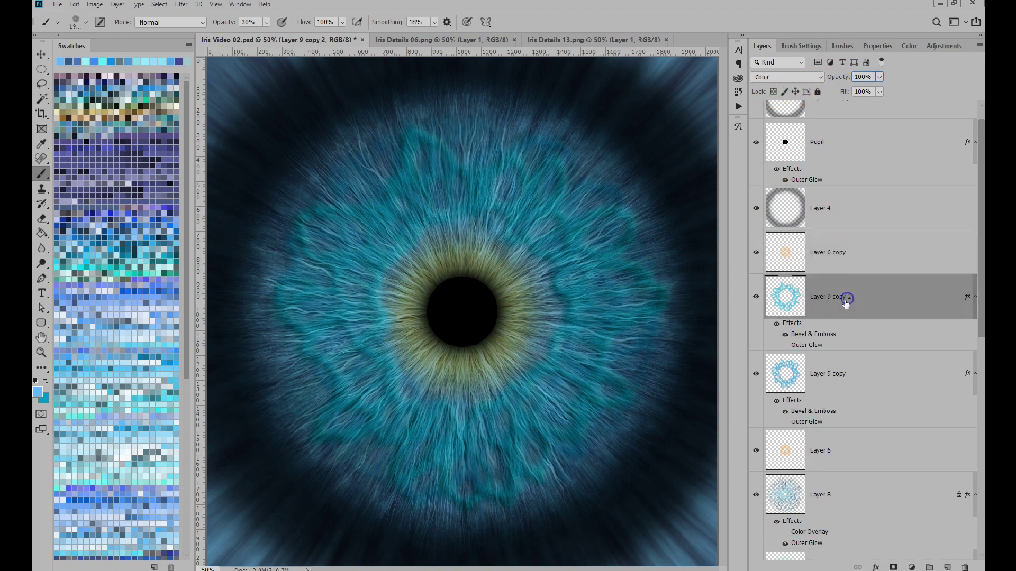
pyautogui.click(181, 5)
pyautogui.moveTo(204, 125)
pyautogui.click(318, 154)
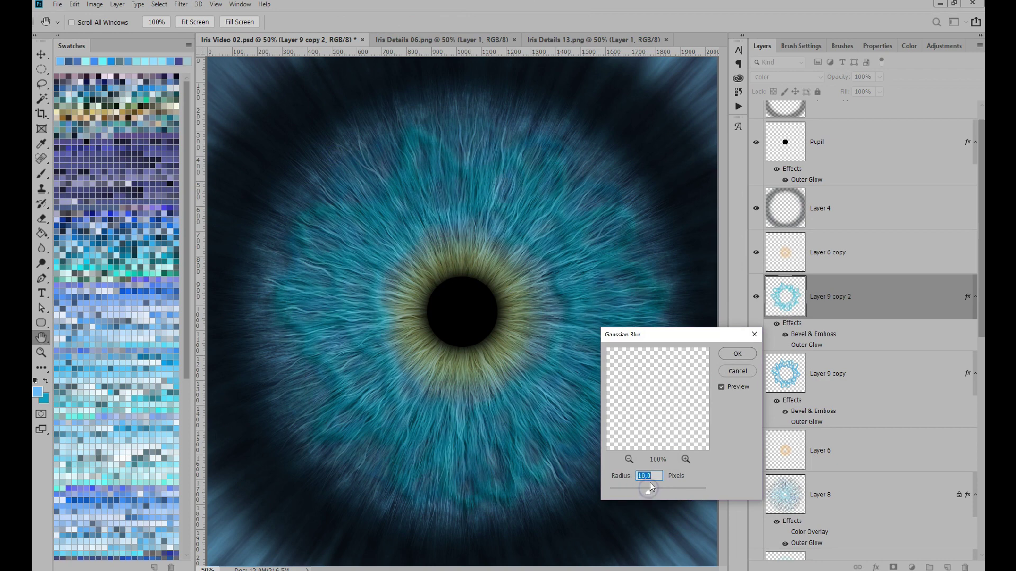
pyautogui.click(737, 354)
pyautogui.press('b')
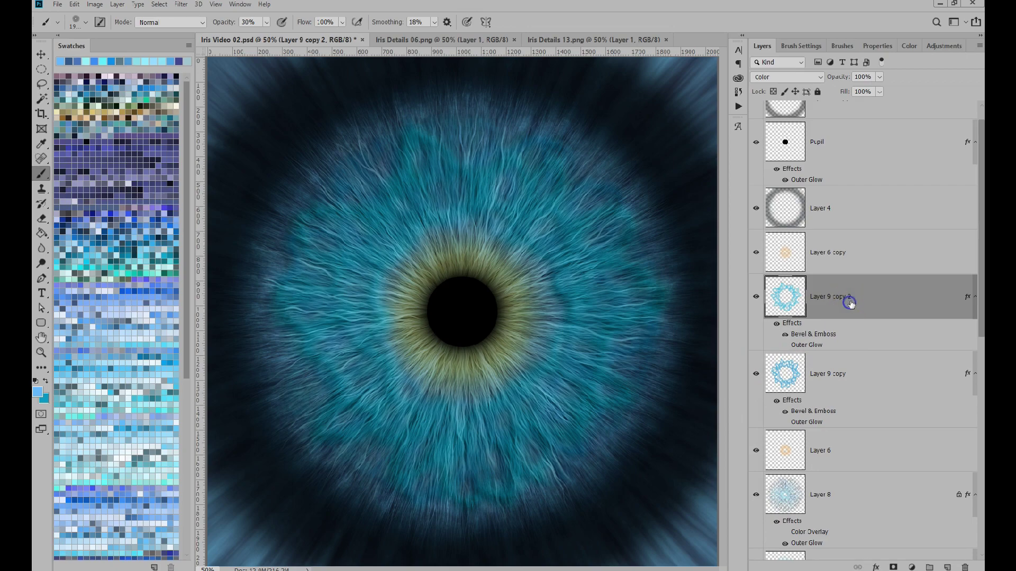
pyautogui.click(755, 298)
# Step: Copy the green iris texture from Iris Details 13.png into Iris Video 02.psd, above Layer 9 copy 2
pyautogui.click(563, 40)
pyautogui.press('v')
pyautogui.moveTo(397, 205); pyautogui.dragTo(635, 299)
# Step: Recolour the green iris texture on Layer 9 to saturated blue tones with Hue/Saturation, shifting the hue by about +122
pyautogui.click(95, 4)
pyautogui.moveTo(132, 30)
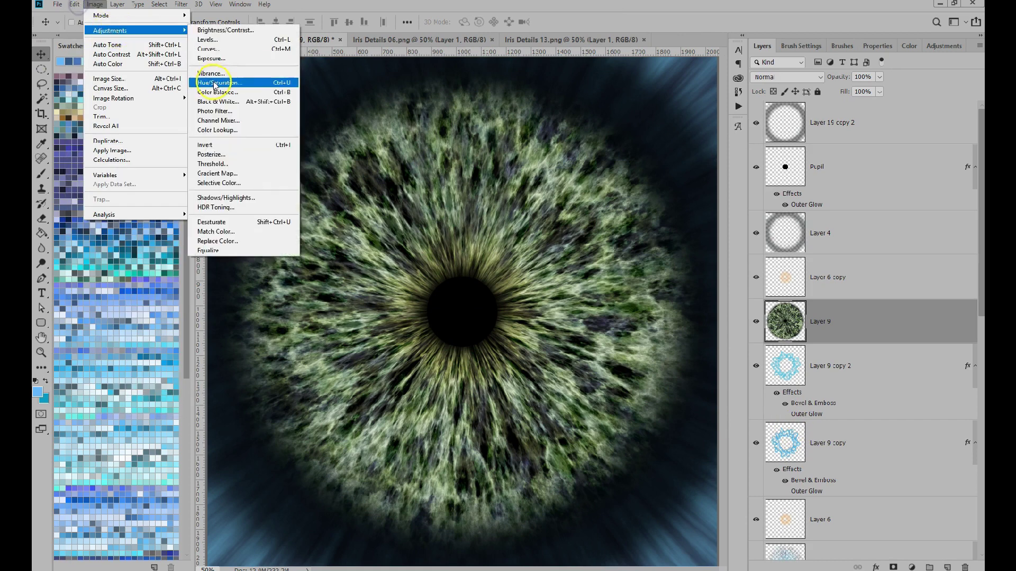
pyautogui.click(214, 85)
pyautogui.moveTo(577, 420); pyautogui.dragTo(617, 428)
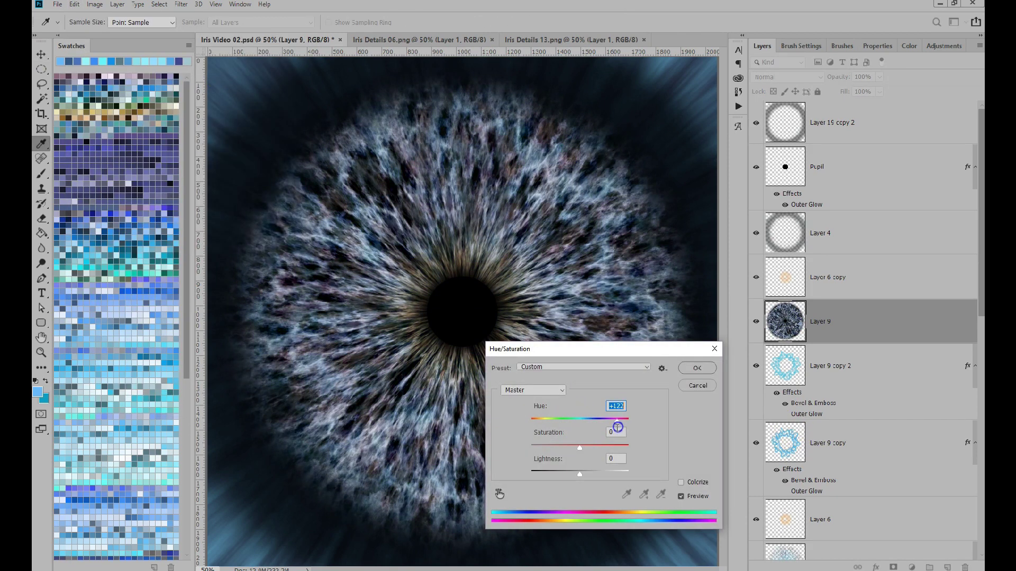
pyautogui.click(697, 370)
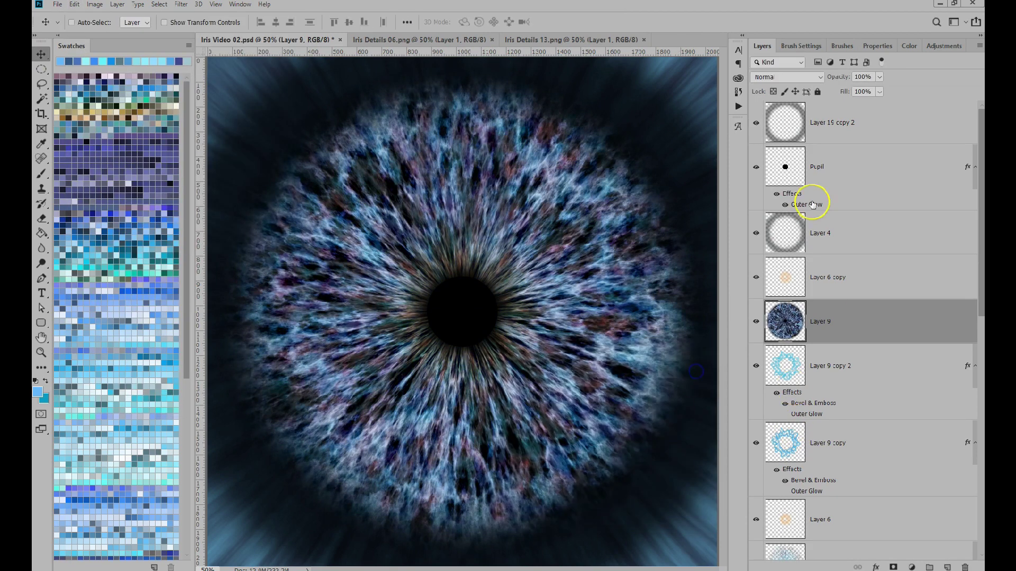
# Step: Set Layer 9 to Luminosity blending at 50% opacity and compare the iris with and without it
pyautogui.click(787, 77)
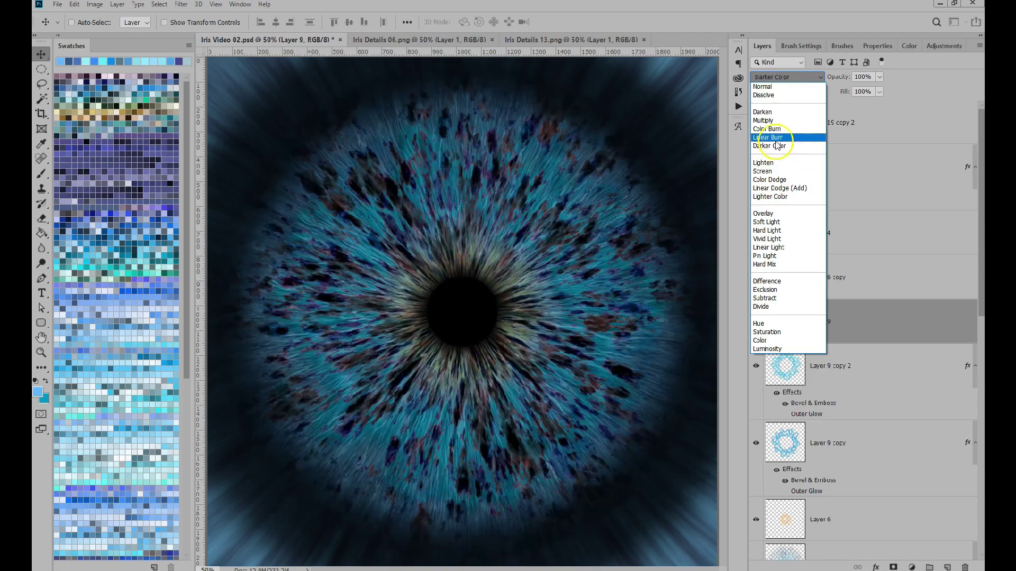
pyautogui.click(772, 349)
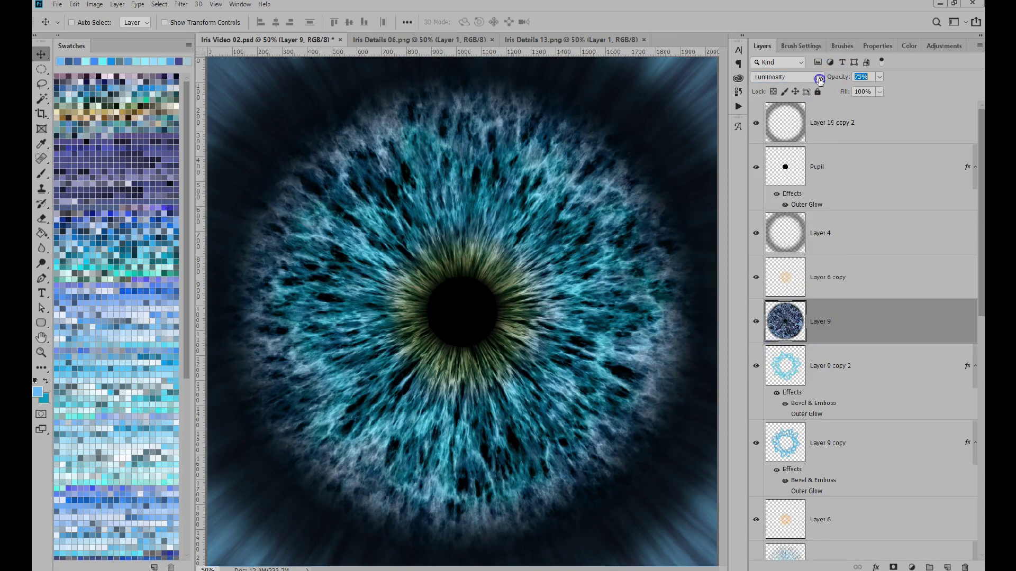
pyautogui.moveTo(819, 79); pyautogui.dragTo(812, 80)
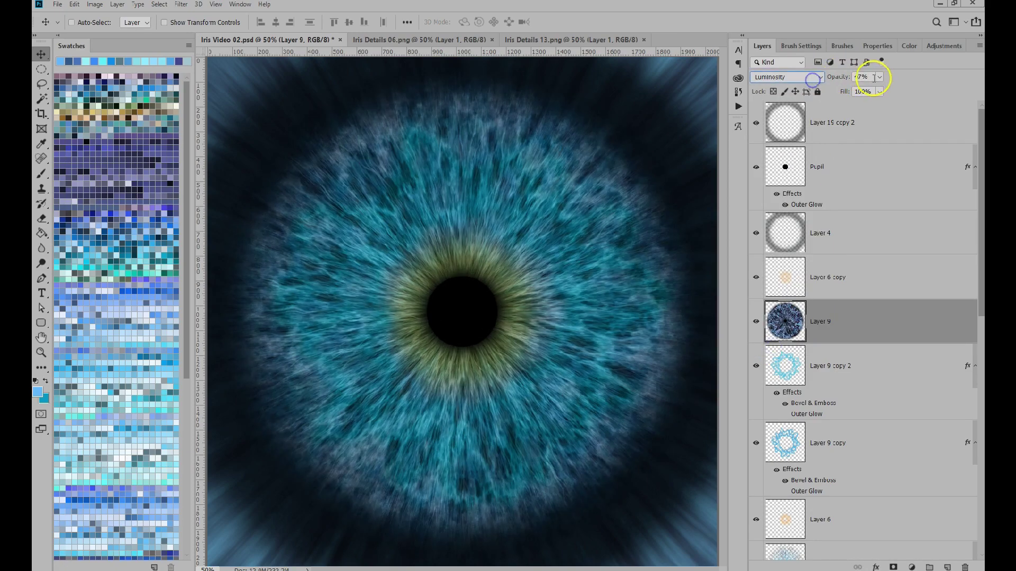
pyautogui.click(756, 322)
pyautogui.click(756, 327)
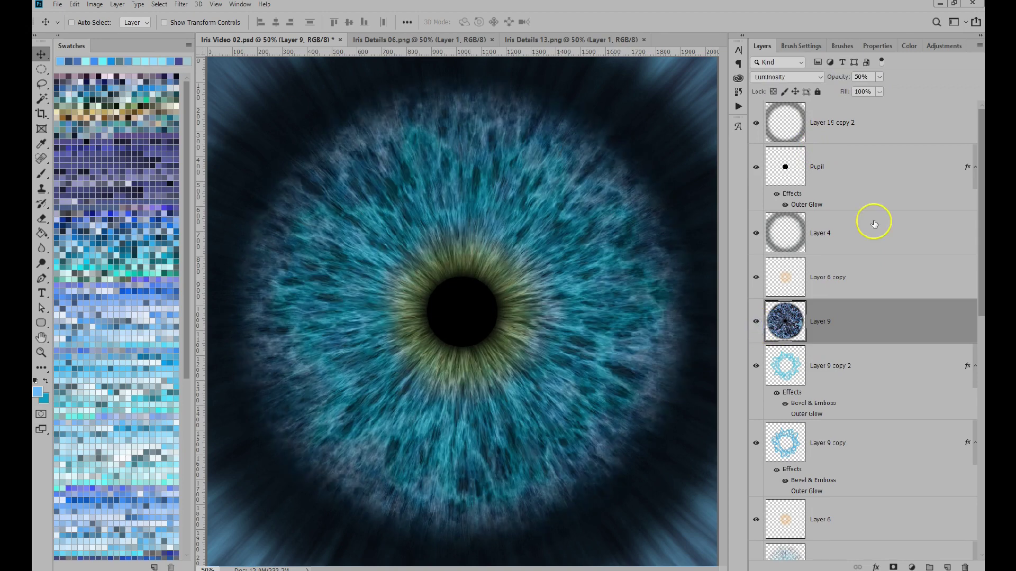
# Step: Move Layer 9 below Layer 9 copy 2 and compare the iris with the texture hidden and shown
pyautogui.moveTo(831, 338); pyautogui.dragTo(839, 416)
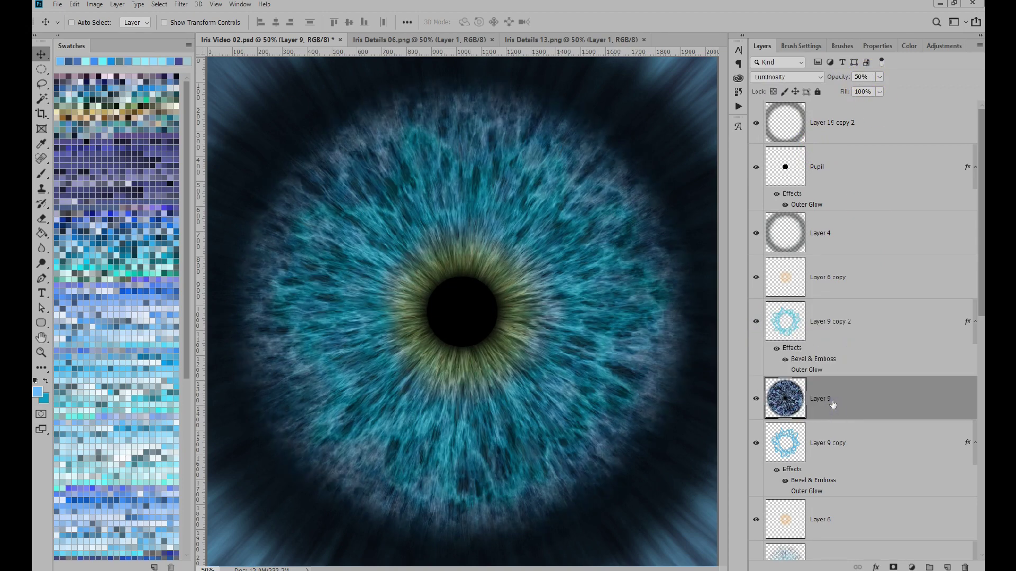
pyautogui.click(756, 400)
pyautogui.click(756, 400)
# Step: Set Layer 6 copy to Color blending at 30% opacity and check its effect around the pupil
pyautogui.click(843, 277)
pyautogui.click(787, 77)
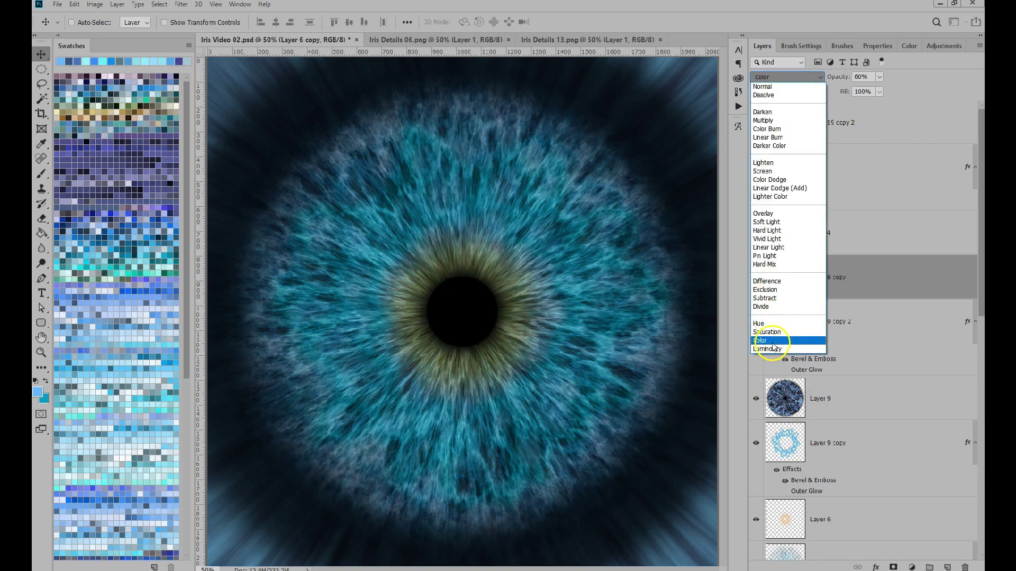
pyautogui.click(772, 341)
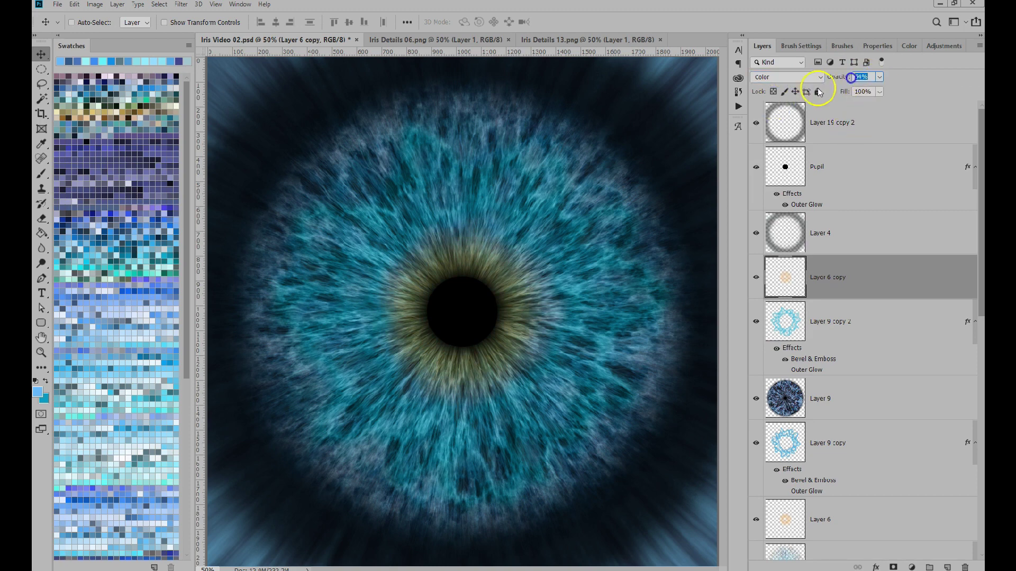
pyautogui.click(756, 280)
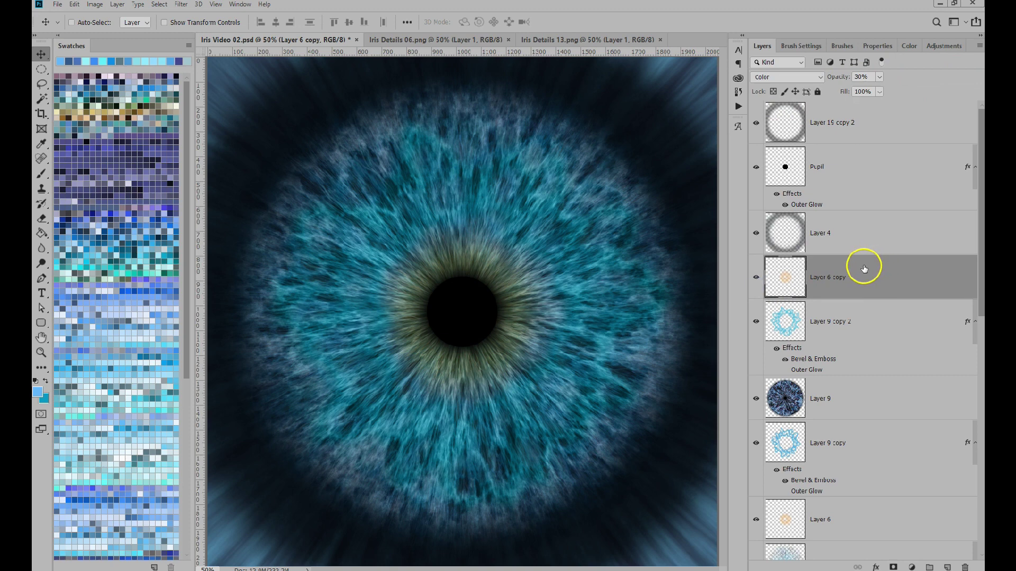
# Step: Adjust the opacity of Layer 8's Multiply outer glow, hiding Layer 9 while editing and showing it again
pyautogui.click(755, 323)
pyautogui.click(756, 400)
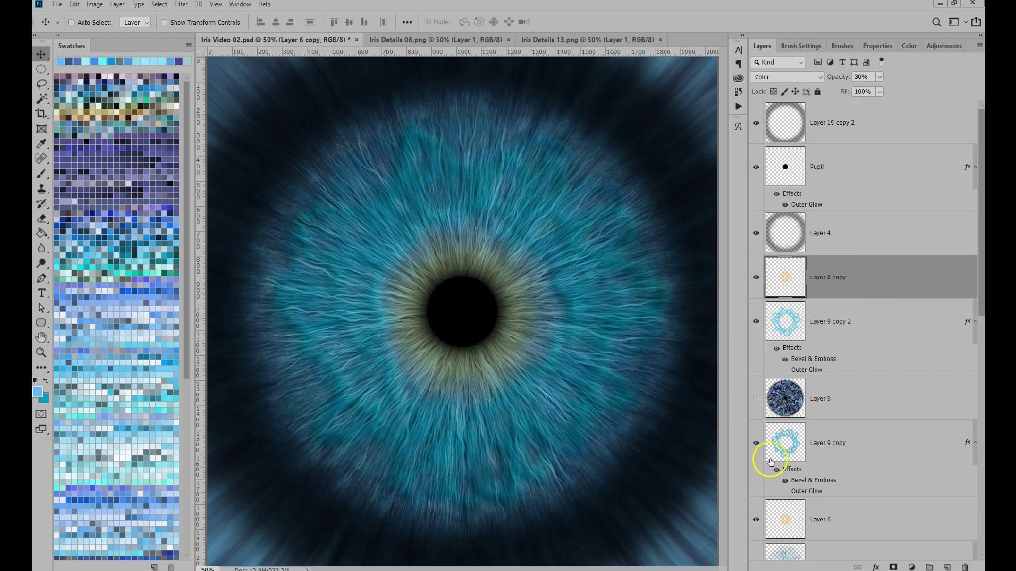
pyautogui.scroll(-5, 962, 335)
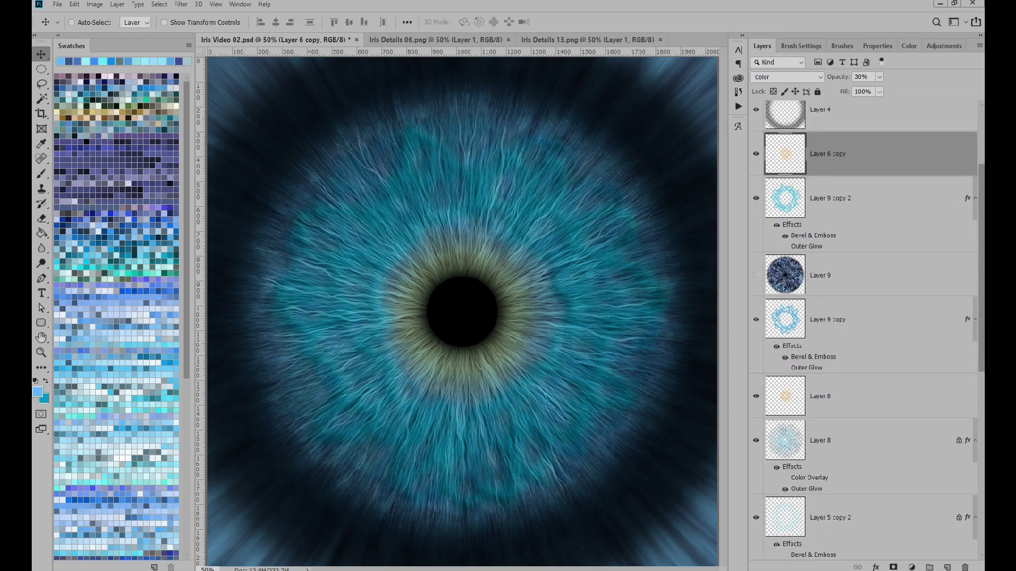
pyautogui.click(756, 409)
pyautogui.doubleClick(970, 409)
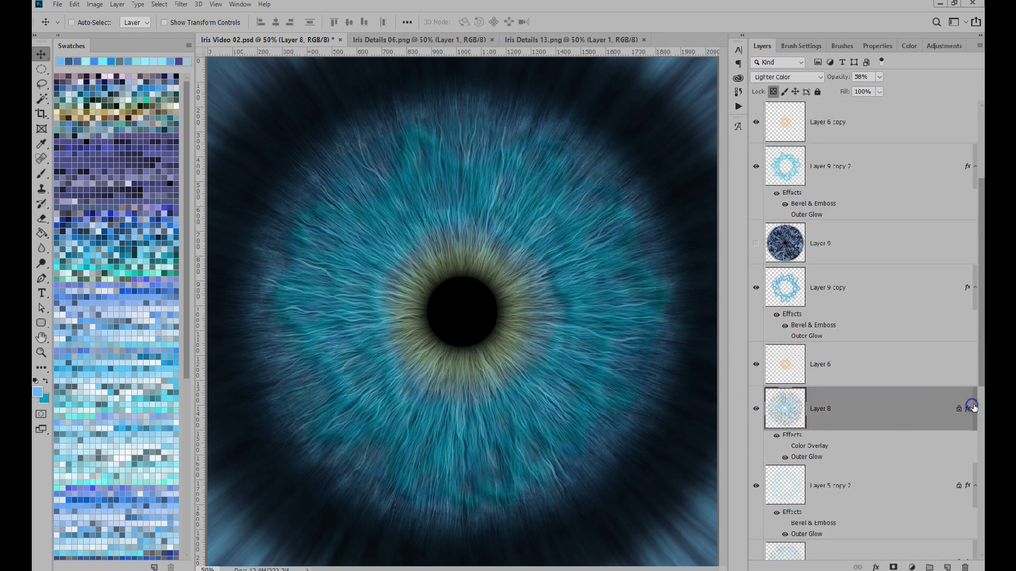
pyautogui.click(526, 407)
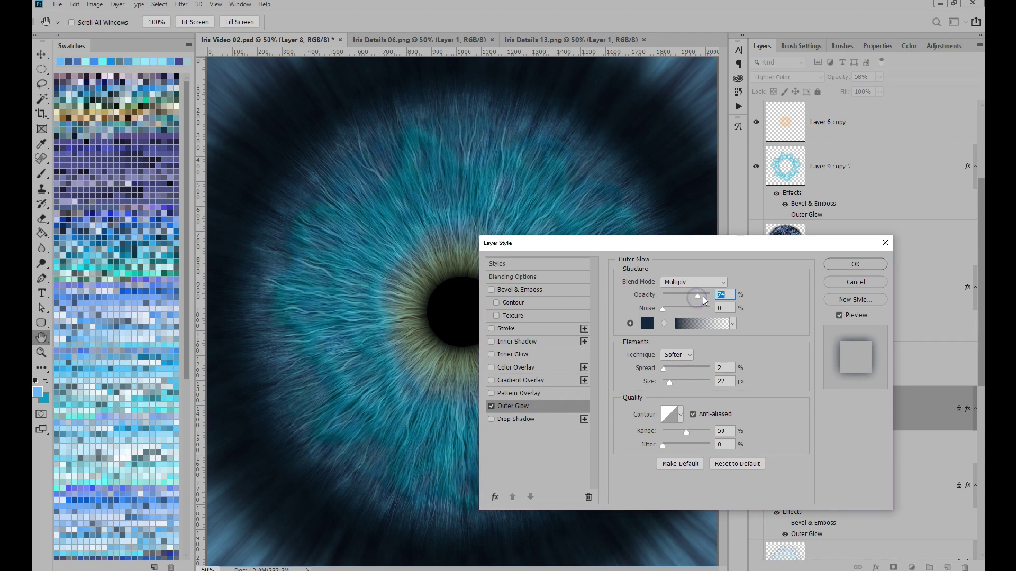
pyautogui.click(855, 264)
pyautogui.click(756, 243)
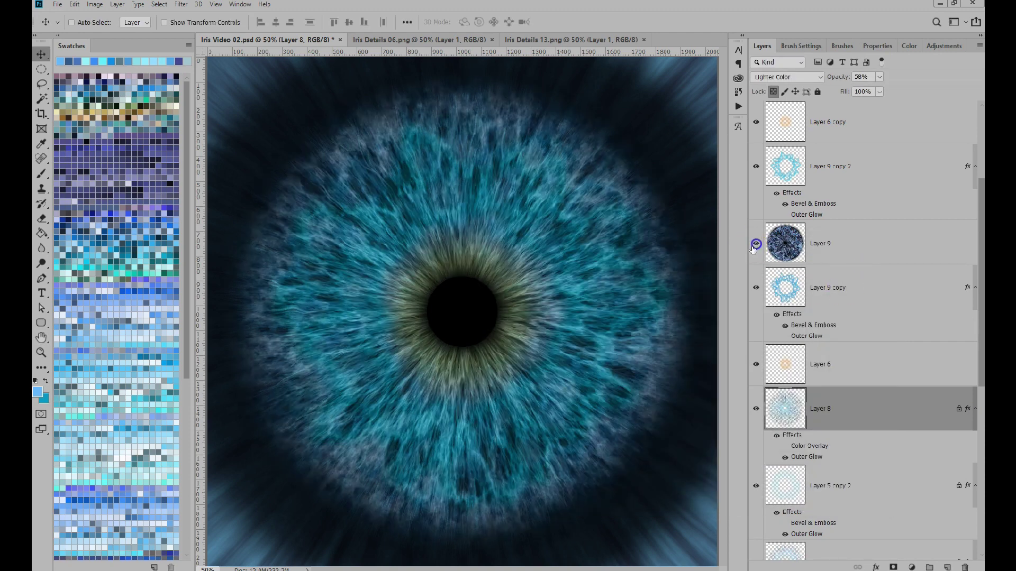
# Step: Duplicate Layer 8 directly above Layer 9 and set the copy to Lighter Color blending at 32% opacity
pyautogui.click(756, 410)
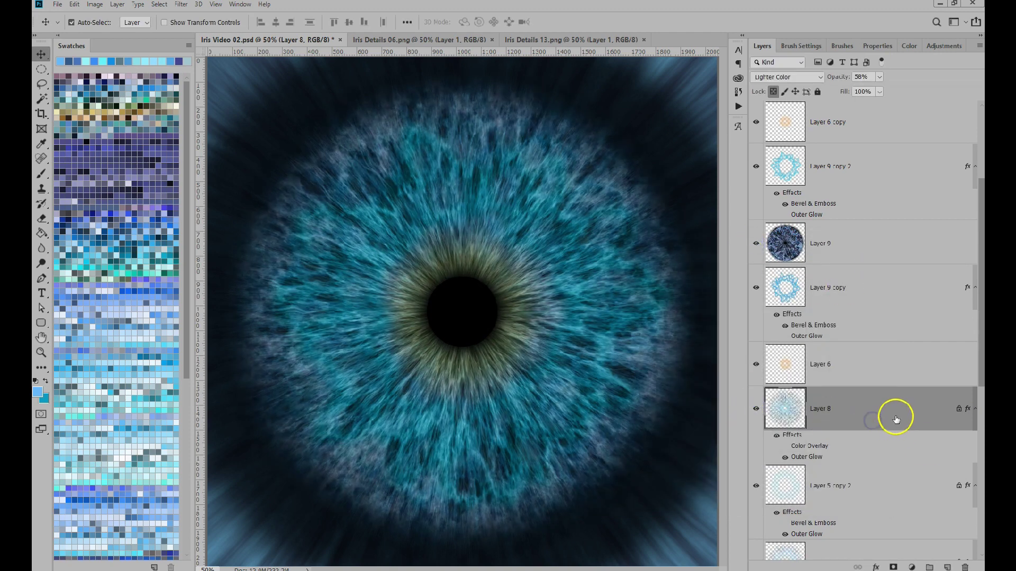
pyautogui.moveTo(896, 419); pyautogui.dragTo(850, 224)
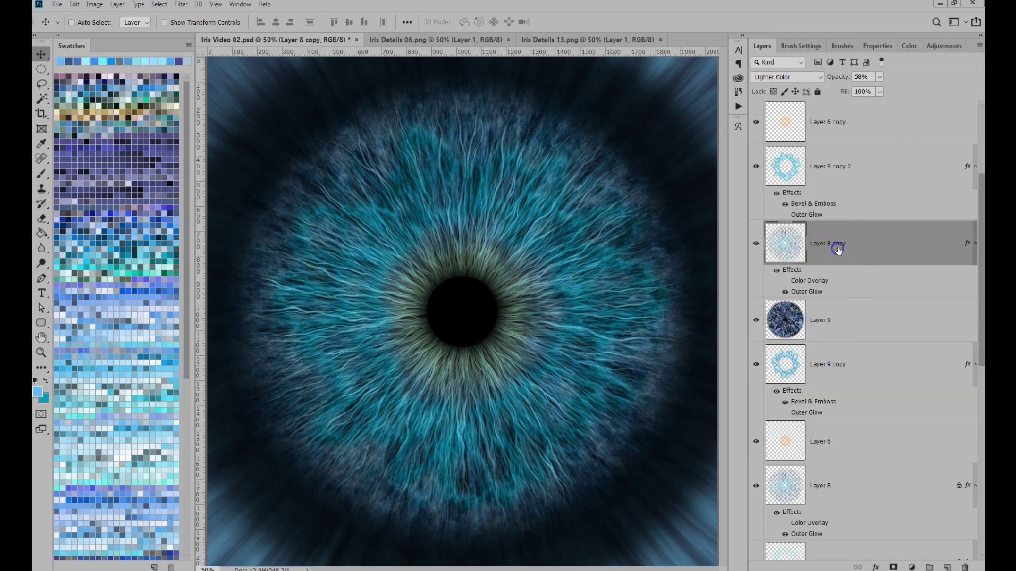
pyautogui.click(808, 77)
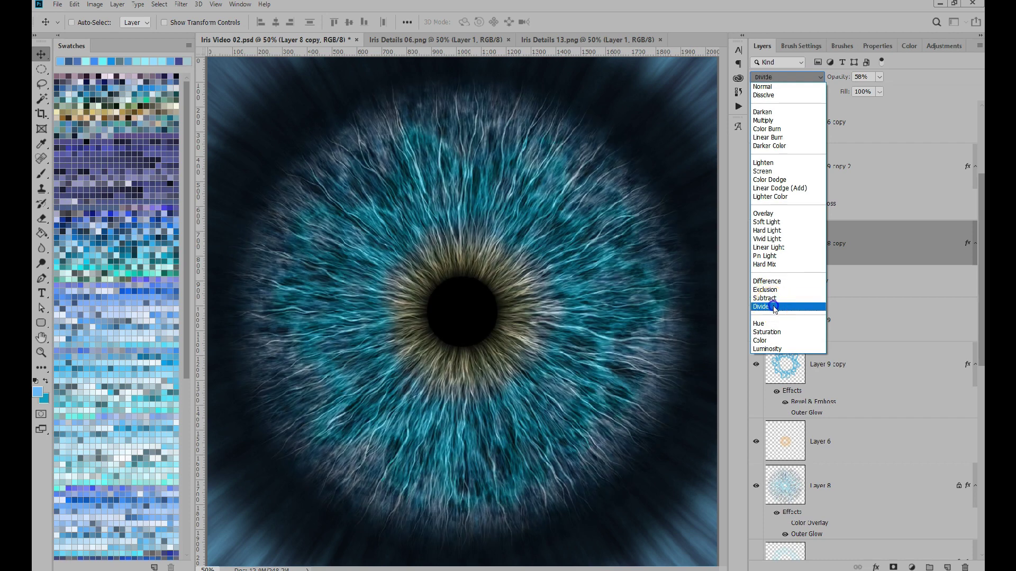
pyautogui.click(774, 307)
pyautogui.moveTo(844, 77); pyautogui.dragTo(790, 85)
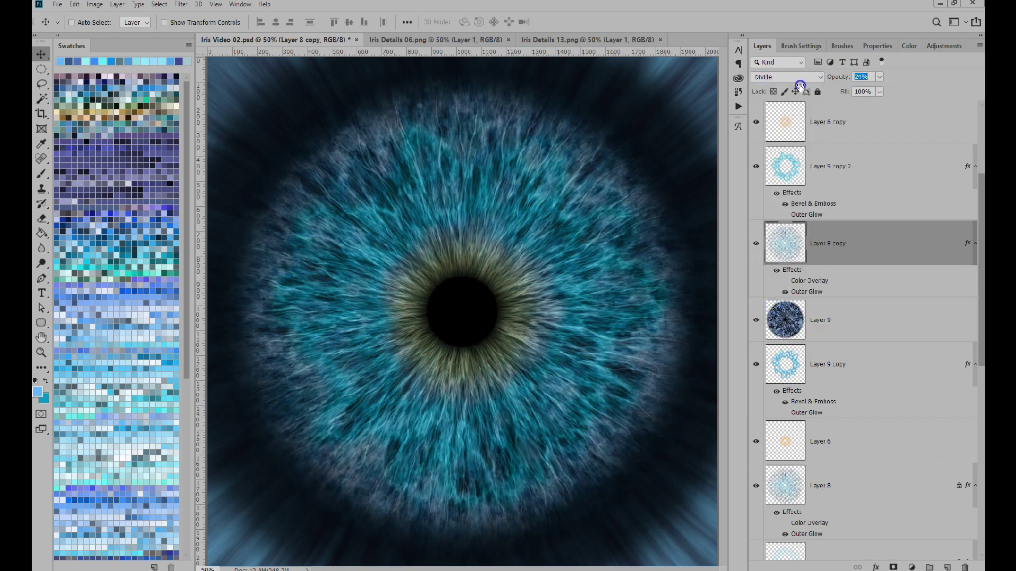
pyautogui.click(806, 82)
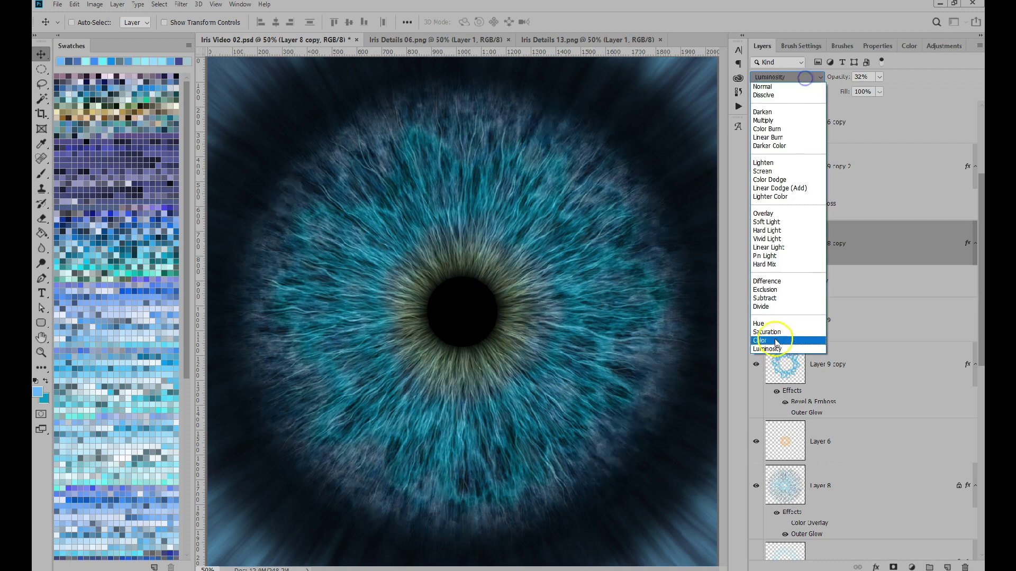
pyautogui.click(774, 195)
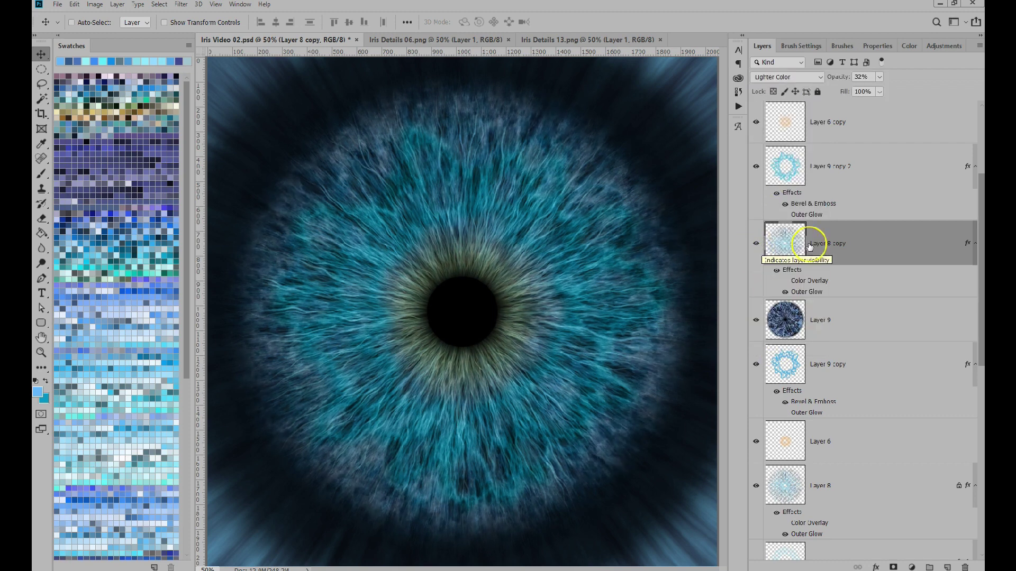
# Step: Add a new empty layer above Layer 4 and set the foreground colour to near-black blue 091016
pyautogui.scroll(5, 981, 336)
pyautogui.click(755, 199)
pyautogui.click(755, 199)
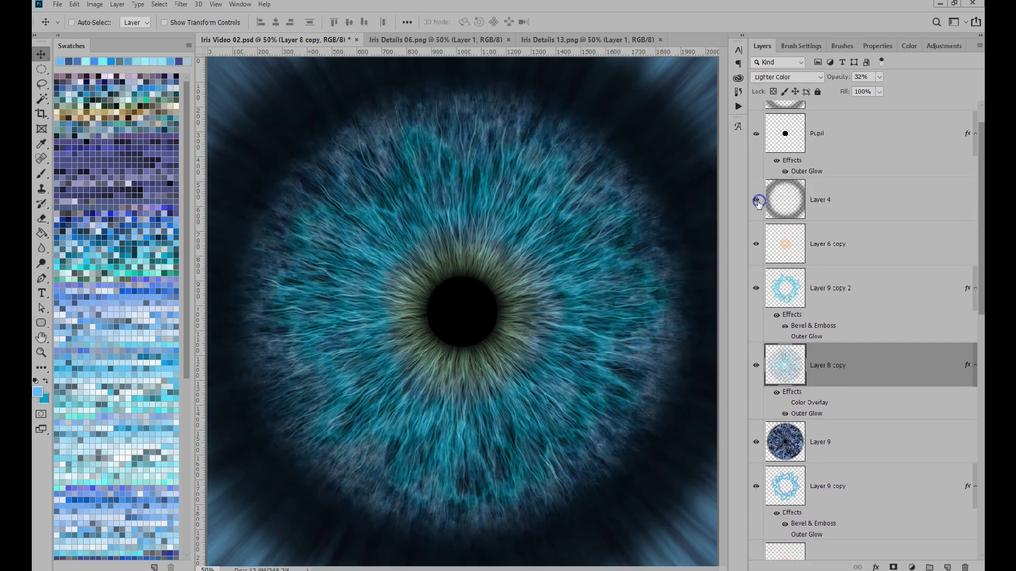
pyautogui.click(815, 209)
pyautogui.click(947, 567)
pyautogui.click(37, 392)
pyautogui.click(716, 331)
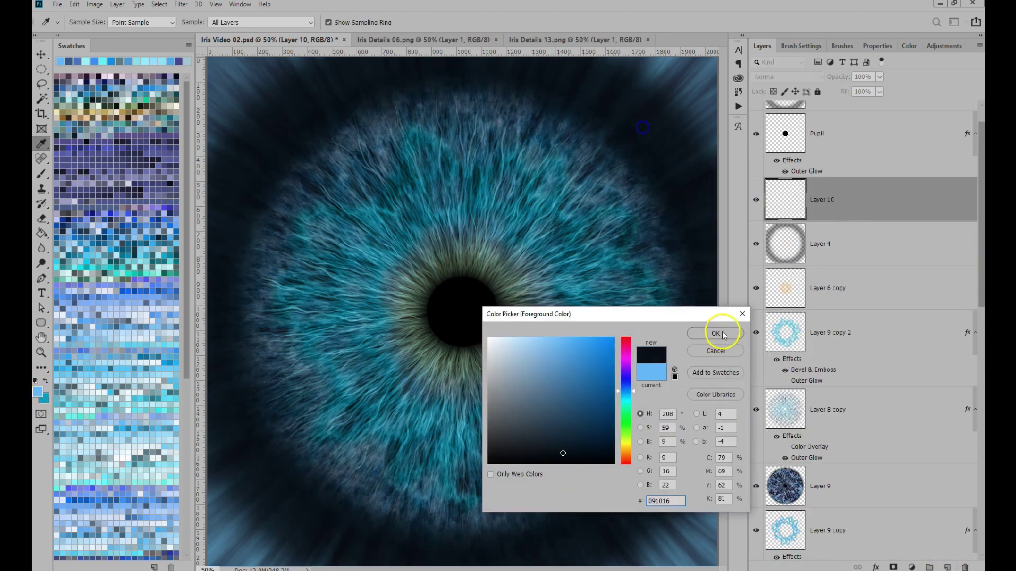
# Step: Choose the Iris Ring 14.png brush from Biscuits Iris Brushes 2 and set the brush opacity to 30%
pyautogui.click(841, 46)
pyautogui.moveTo(982, 265); pyautogui.dragTo(973, 137)
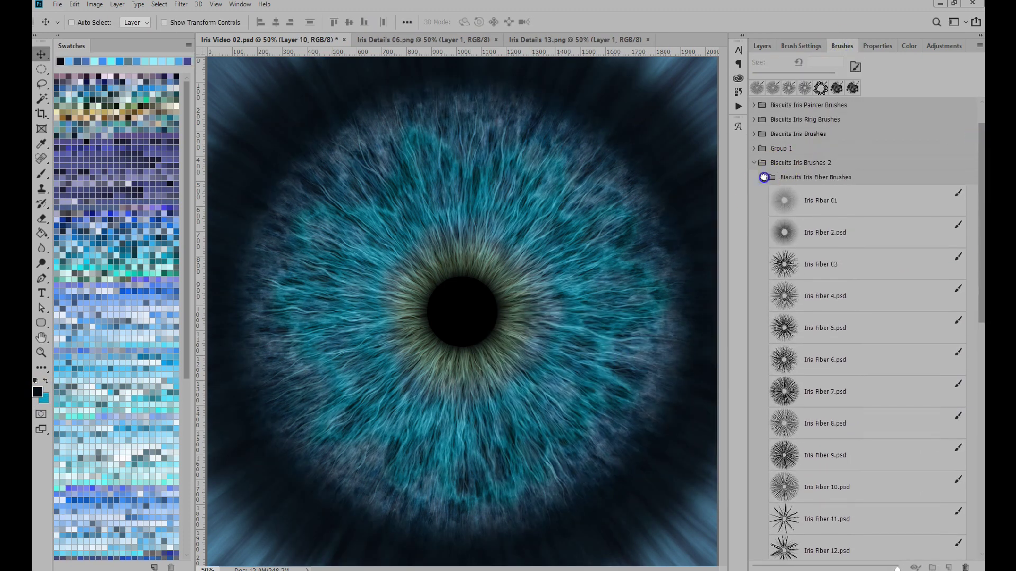
pyautogui.click(764, 177)
pyautogui.click(763, 250)
pyautogui.click(763, 249)
pyautogui.moveTo(978, 260); pyautogui.dragTo(980, 482)
pyautogui.scroll(1, 846, 212)
pyautogui.click(830, 162)
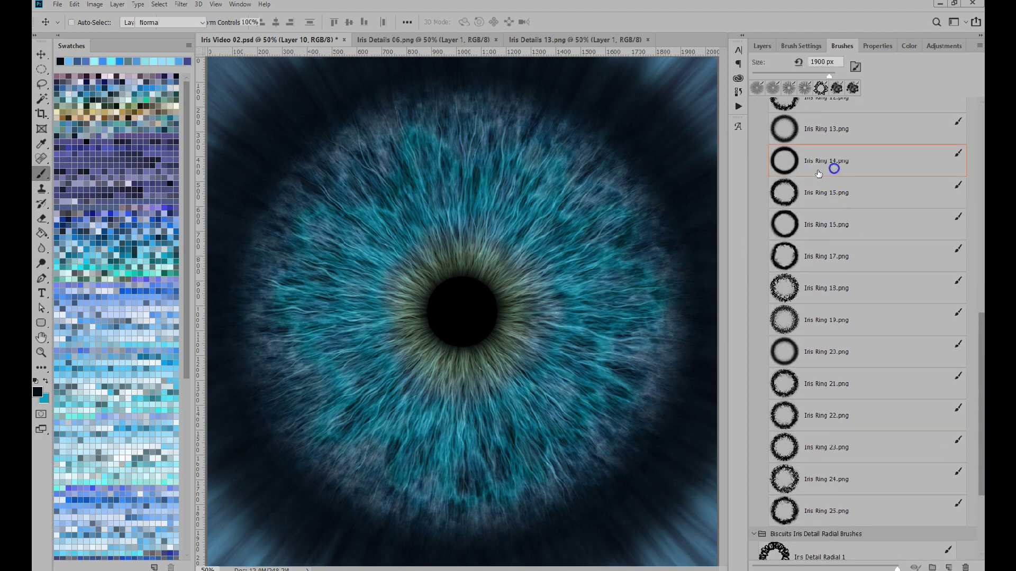
pyautogui.press('3')
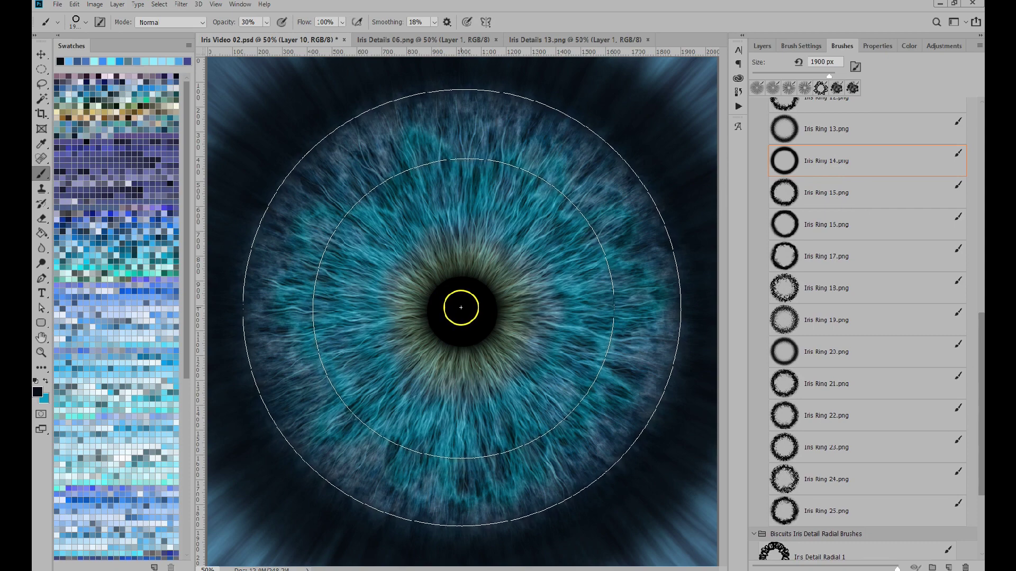
# Step: Stamp the dark ring around the iris at 2300 px on Layer 10, centred on the pupil
pyautogui.press(']')
pyautogui.press(']')
pyautogui.press(']')
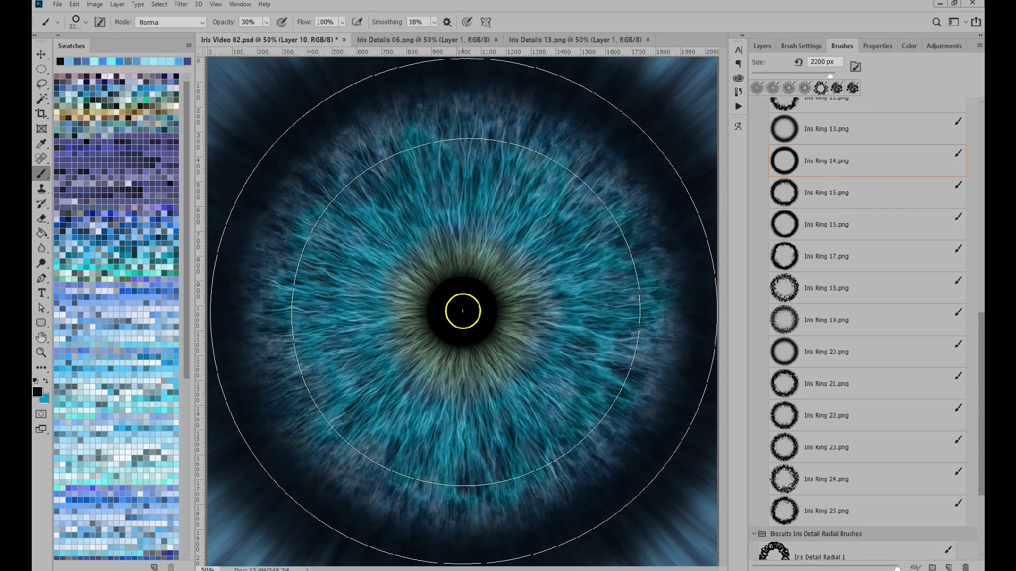
pyautogui.press(']')
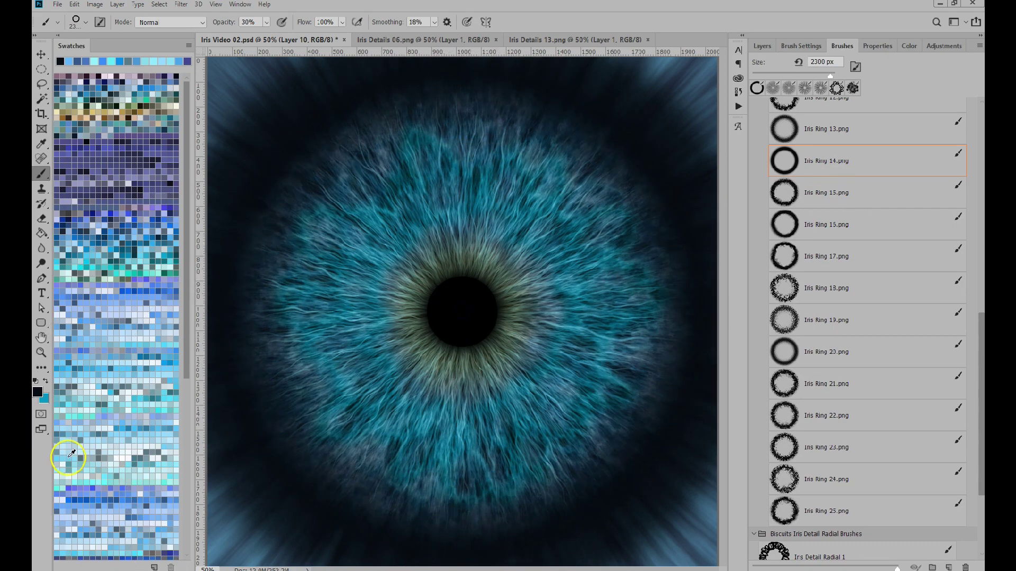
# Step: Enlarge the ring brush to 3200 px and stamp it repeatedly, centred on the pupil, to darken the outer corners
pyautogui.press(']')
pyautogui.press(']')
pyautogui.press(']')
pyautogui.press(']')
pyautogui.press(']')
pyautogui.press(']')
pyautogui.press(']')
pyautogui.press(']')
pyautogui.press(']')
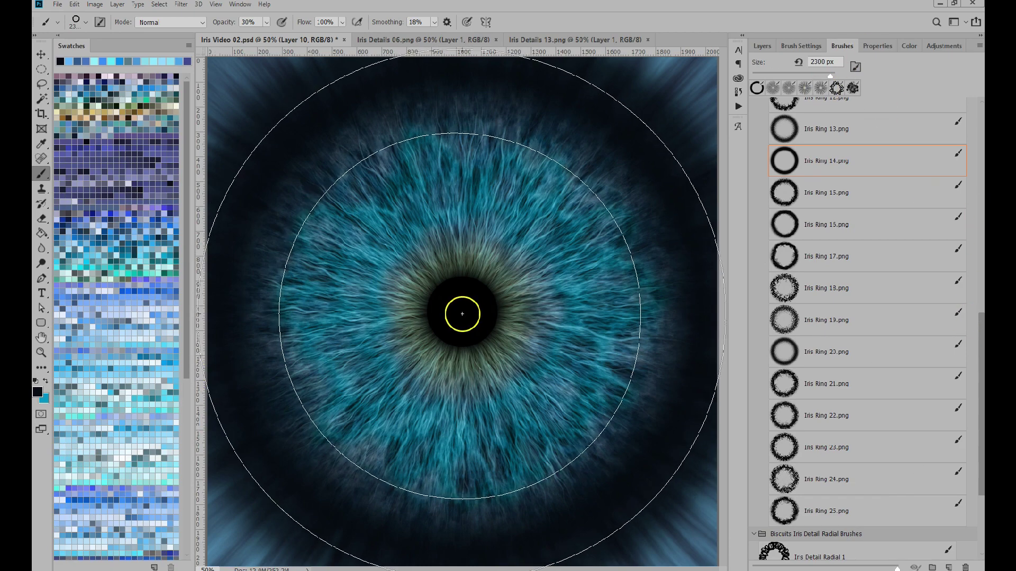
pyautogui.click(463, 312)
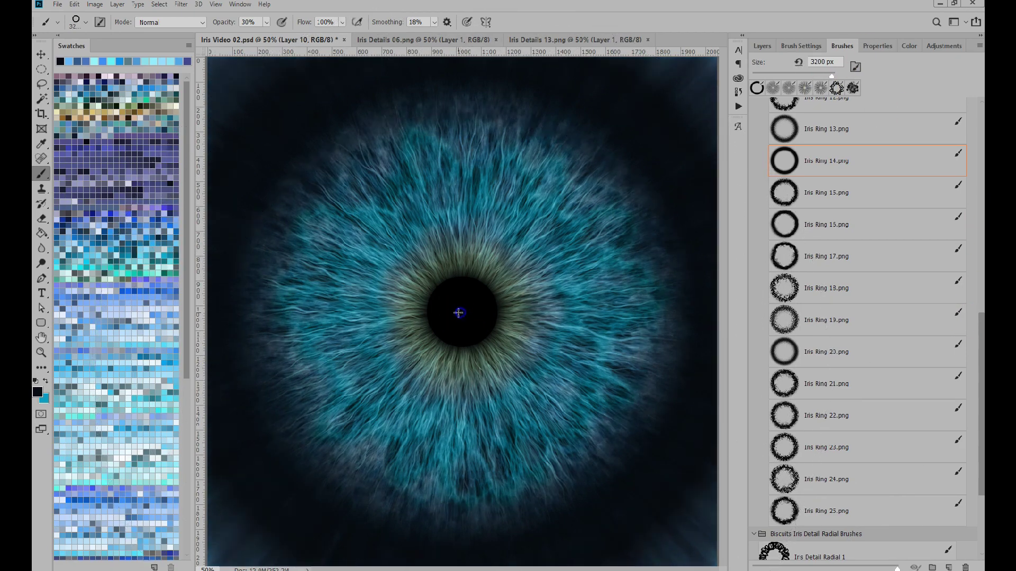
pyautogui.click(462, 312)
pyautogui.click(462, 312)
pyautogui.click(462, 312)
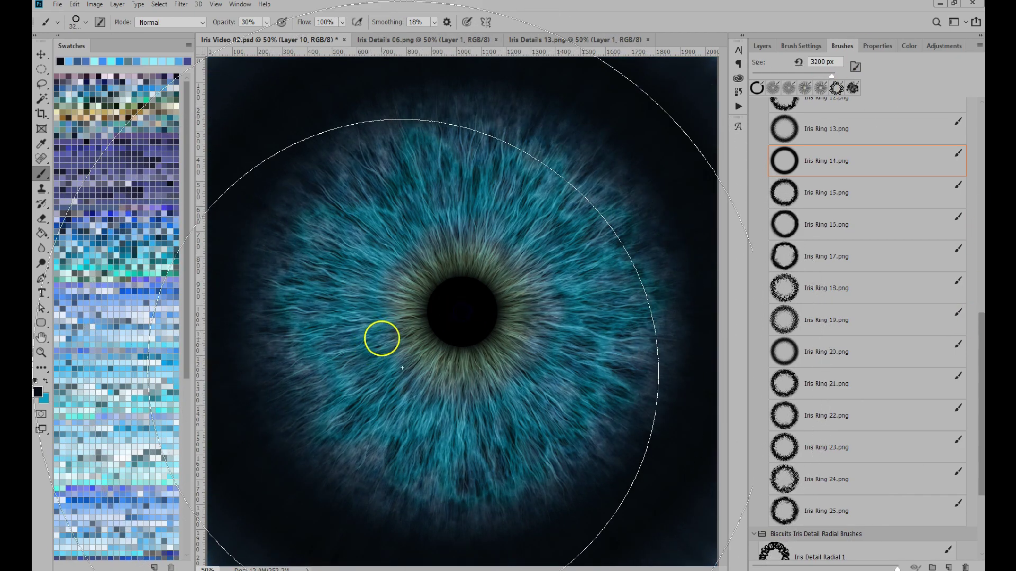
# Step: Duplicate the Layer 9 texture to just above Layer 6 copy and set the duplicate's blend mode to Saturation
pyautogui.click(762, 46)
pyautogui.moveTo(980, 211); pyautogui.dragTo(981, 189)
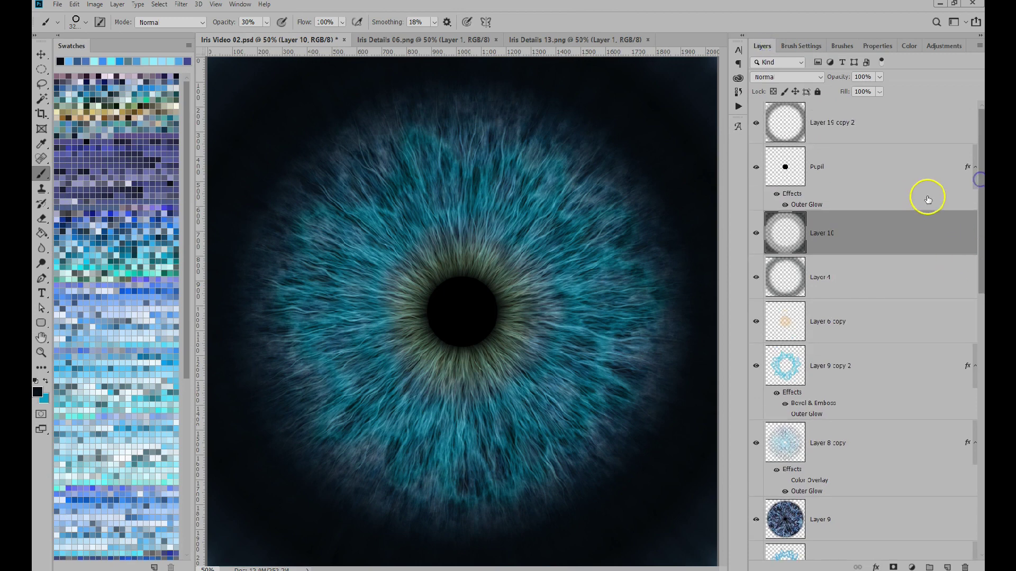
pyautogui.click(844, 531)
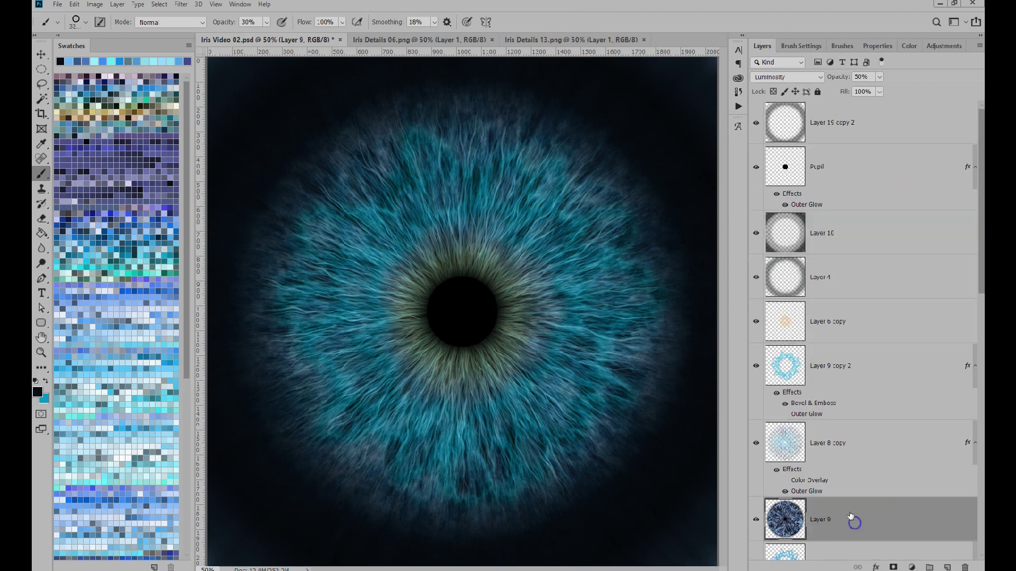
pyautogui.hotkey('ctrl', 'j')
pyautogui.moveTo(839, 517); pyautogui.dragTo(818, 327)
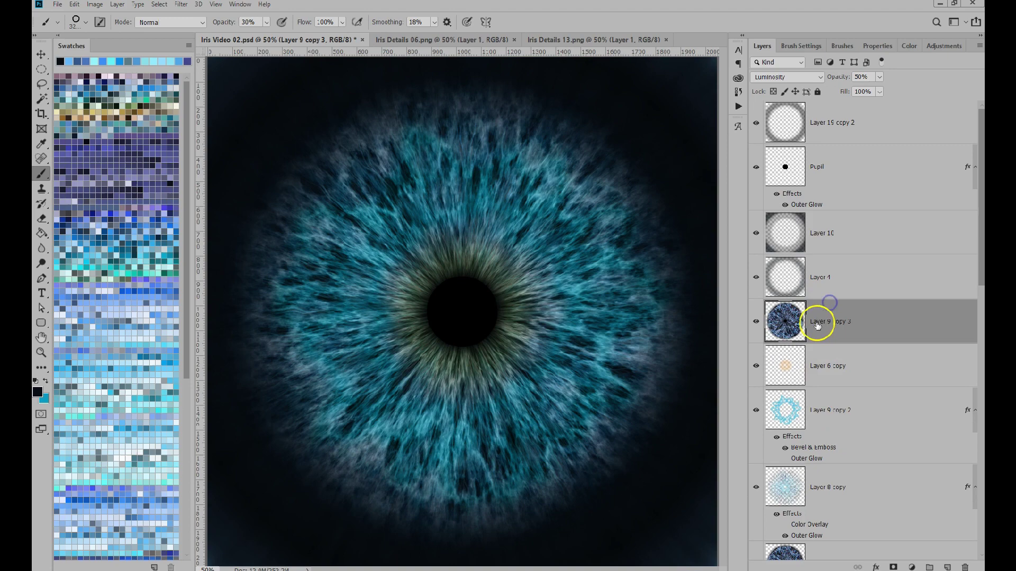
pyautogui.click(808, 80)
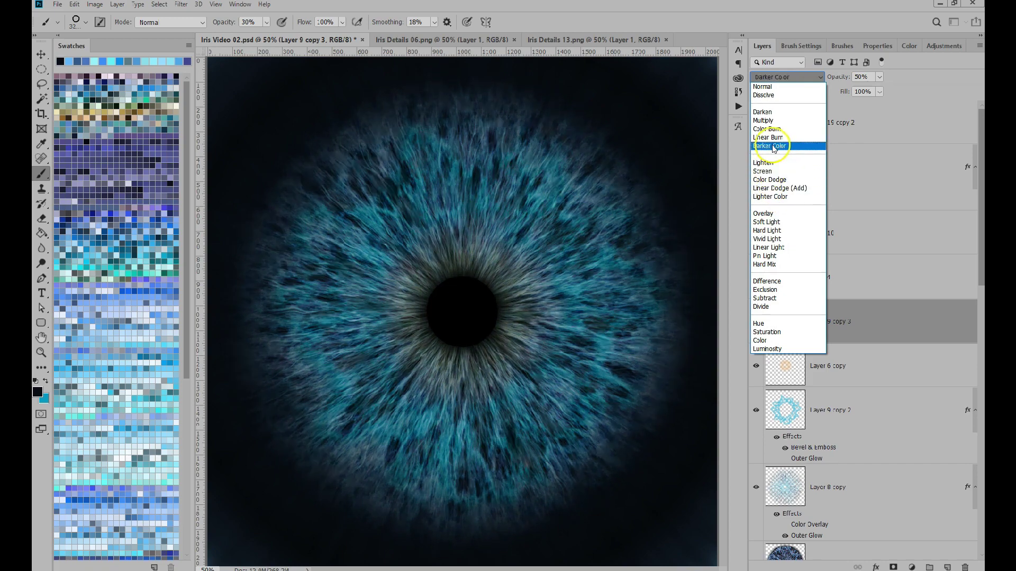
pyautogui.click(767, 332)
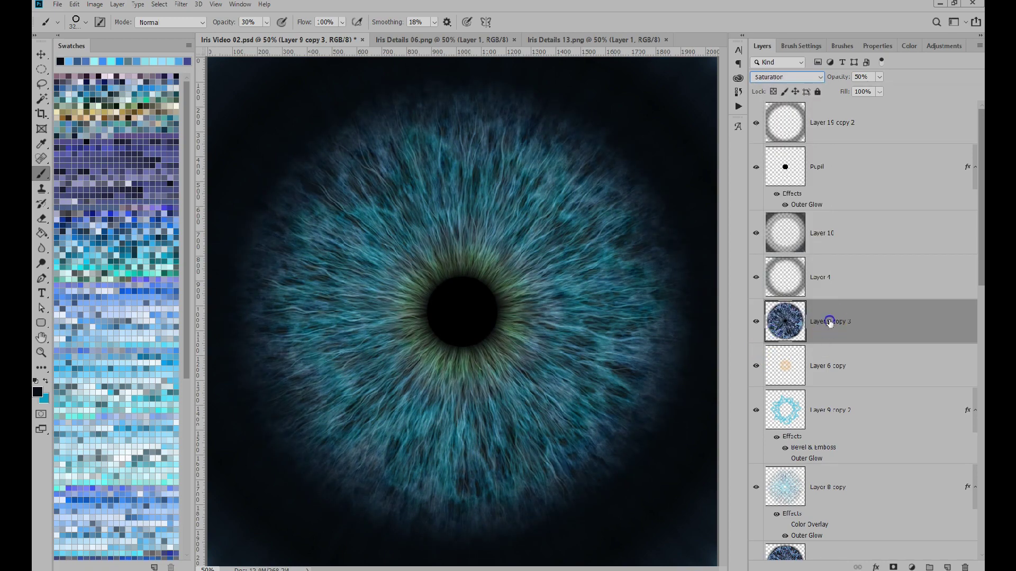
# Step: Rotate the Layer 9 copy 3 texture by 30°
pyautogui.hotkey('ctrl', 't')
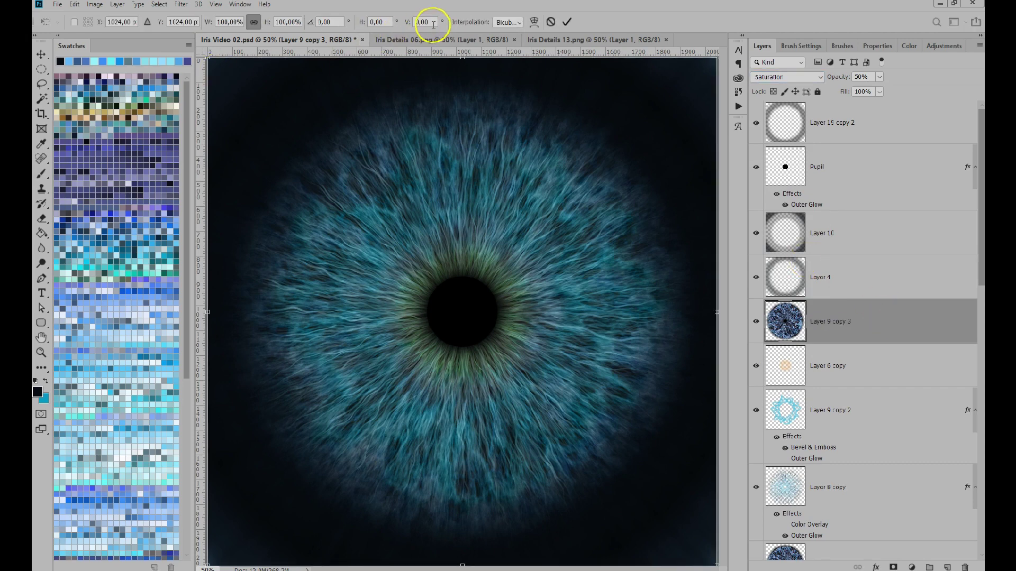
pyautogui.write('30')
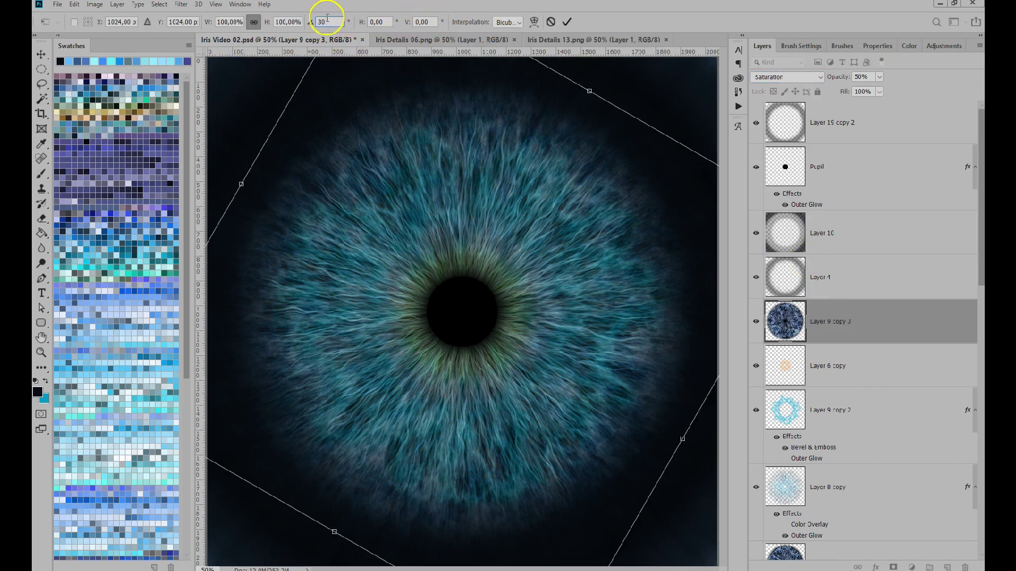
pyautogui.click(569, 22)
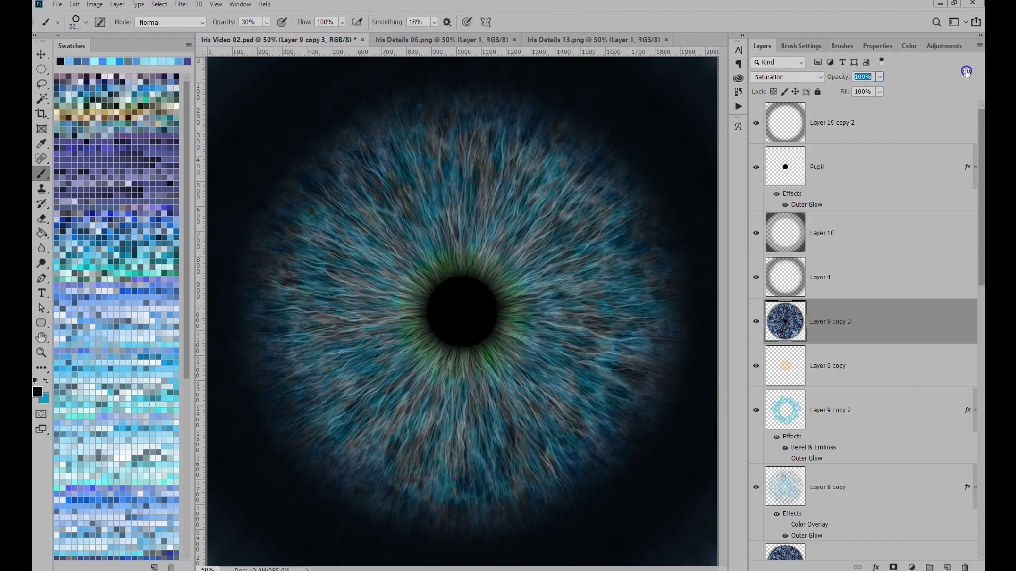
# Step: Set Layer 9 copy 3 to the Color blend mode at 100% opacity and shift its hue by +180 with Hue/Saturation
pyautogui.click(801, 79)
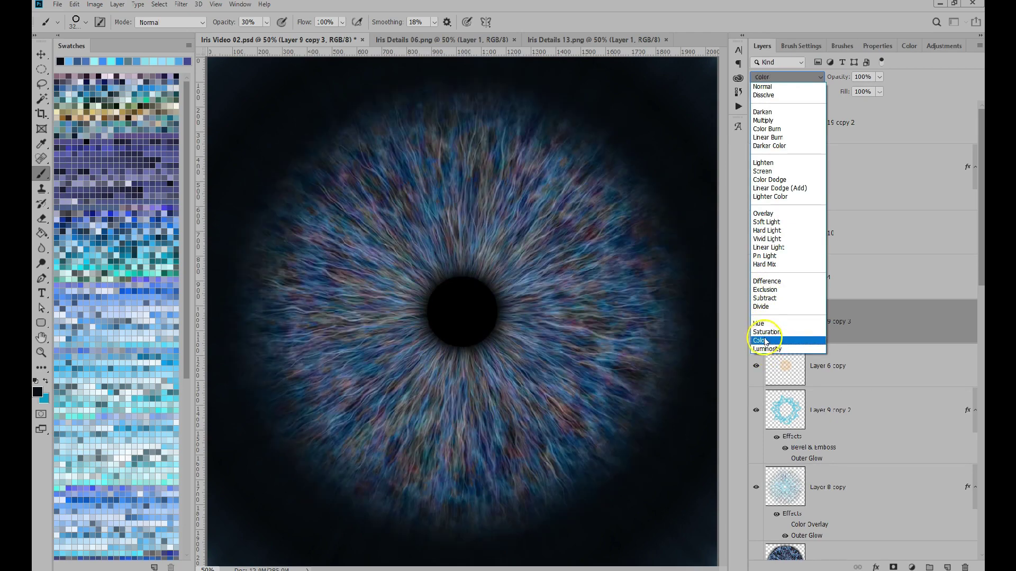
pyautogui.click(765, 341)
pyautogui.click(95, 4)
pyautogui.moveTo(111, 27)
pyautogui.click(222, 82)
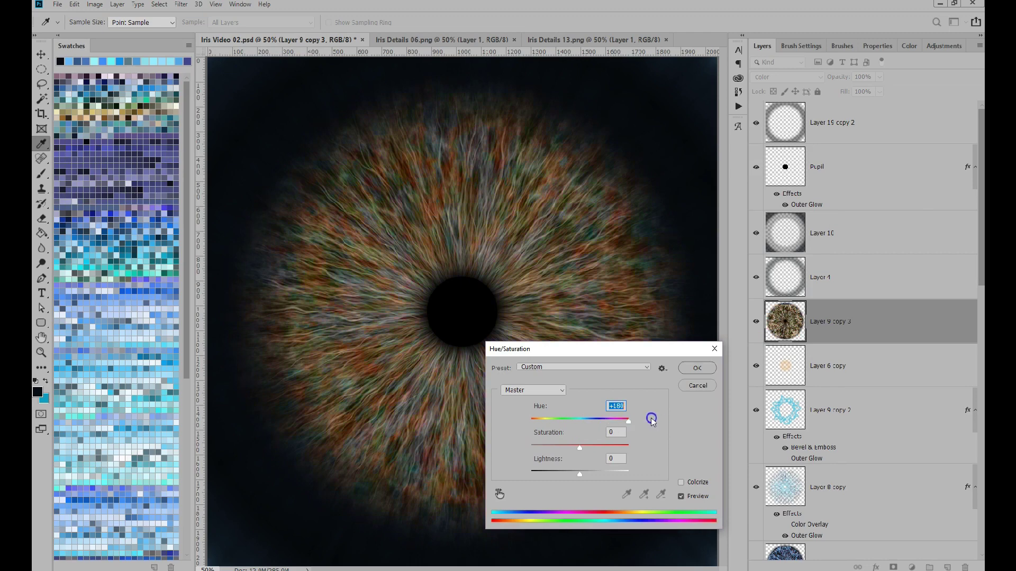
pyautogui.click(697, 369)
# Step: Add a black layer mask to Layer 9 copy 3 and choose the Iris Ring 17.png brush
pyautogui.keyDown('alt'); pyautogui.click(893, 567); pyautogui.keyUp('alt')
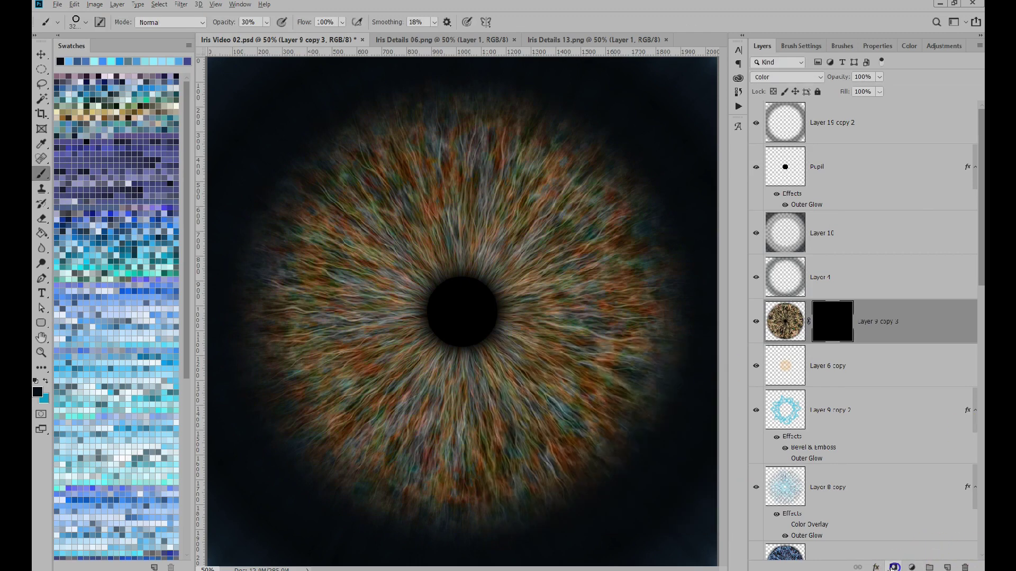
pyautogui.click(840, 46)
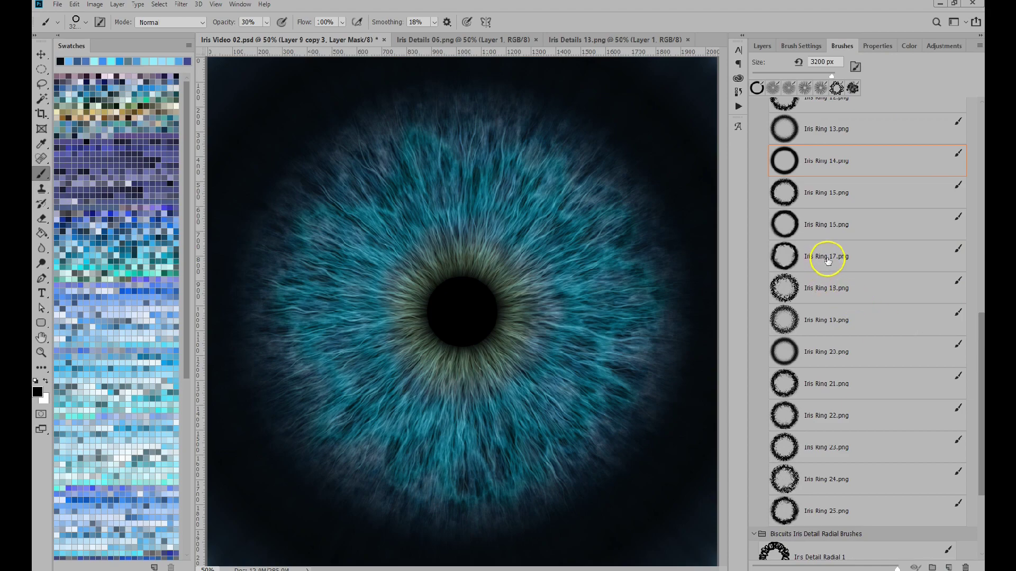
pyautogui.click(762, 46)
pyautogui.keyDown('ctrl'); pyautogui.click(830, 322); pyautogui.keyUp('ctrl')
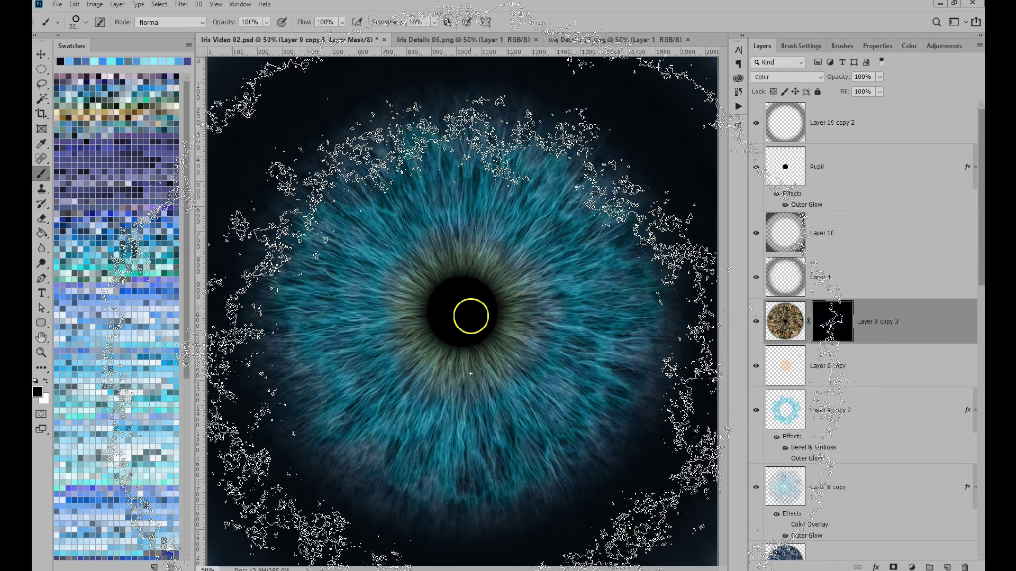
pyautogui.click(842, 46)
pyautogui.click(845, 259)
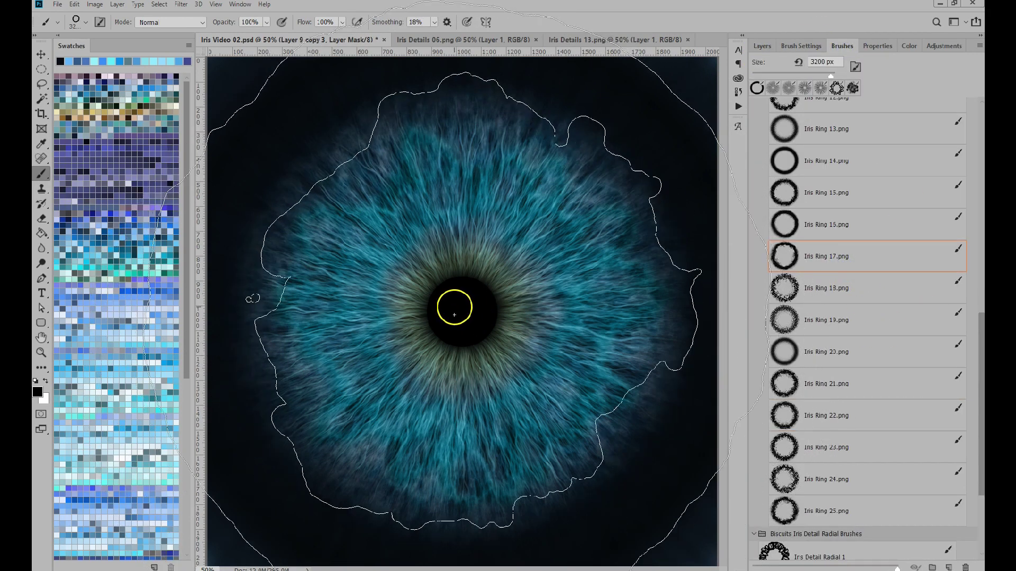
pyautogui.click(768, 47)
# Step: Stamp the ring brush on the mask in white at 30% opacity, centred on the pupil, at 700 px and again at 500 px
pyautogui.press('[')
pyautogui.press('[')
pyautogui.press('[')
pyautogui.press('[')
pyautogui.press('[')
pyautogui.press('[')
pyautogui.press('[')
pyautogui.press('[')
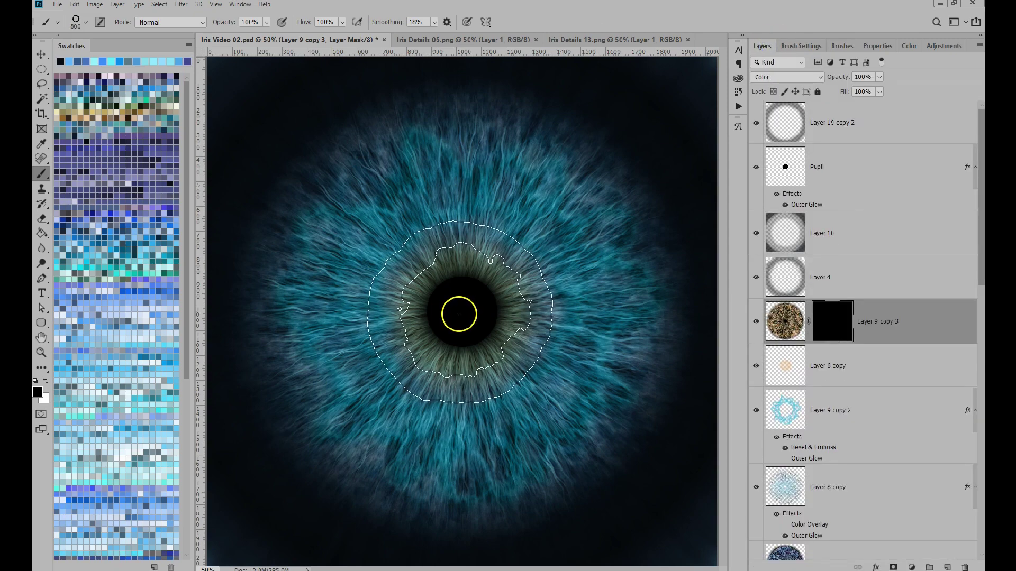
pyautogui.click(45, 380)
pyautogui.press('3')
pyautogui.press('[')
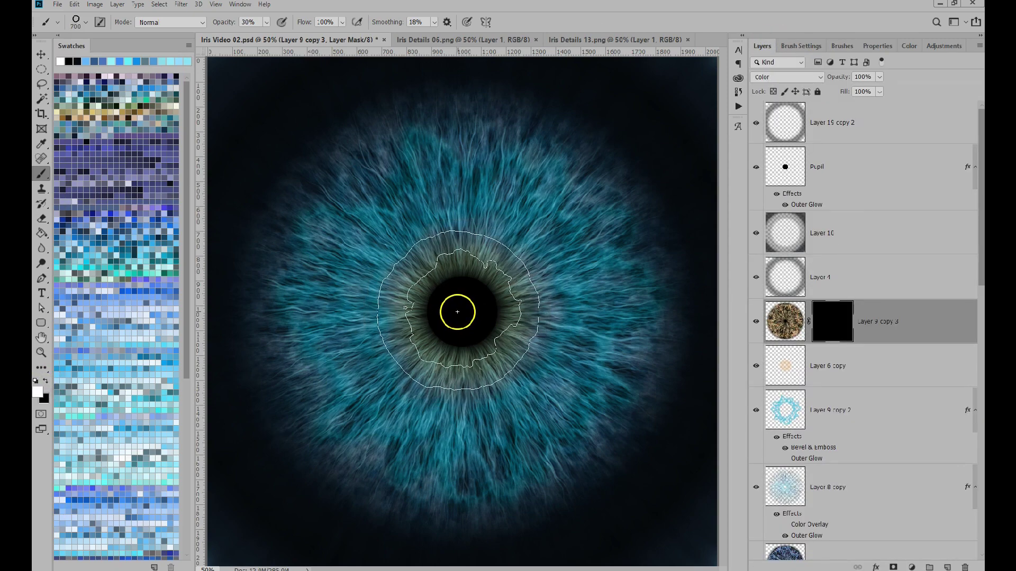
pyautogui.click(461, 314)
pyautogui.press('[')
pyautogui.press('[')
pyautogui.click(460, 313)
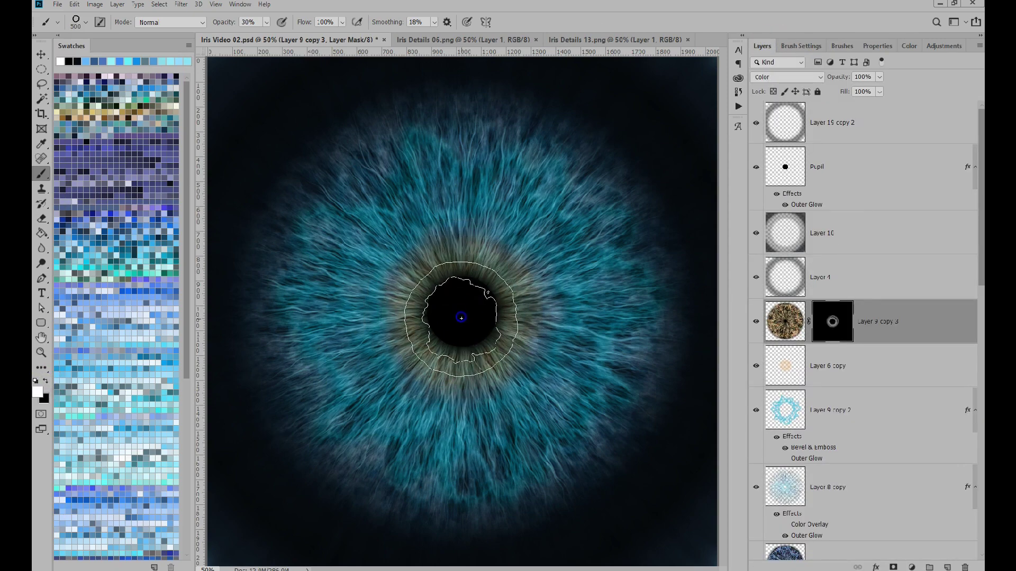
# Step: Choose Iris Painter 07.png from the Biscuits Iris Painter Brushes and dab small patches of brown texture into the outer iris on the mask
pyautogui.click(842, 47)
pyautogui.scroll(10, 975, 236)
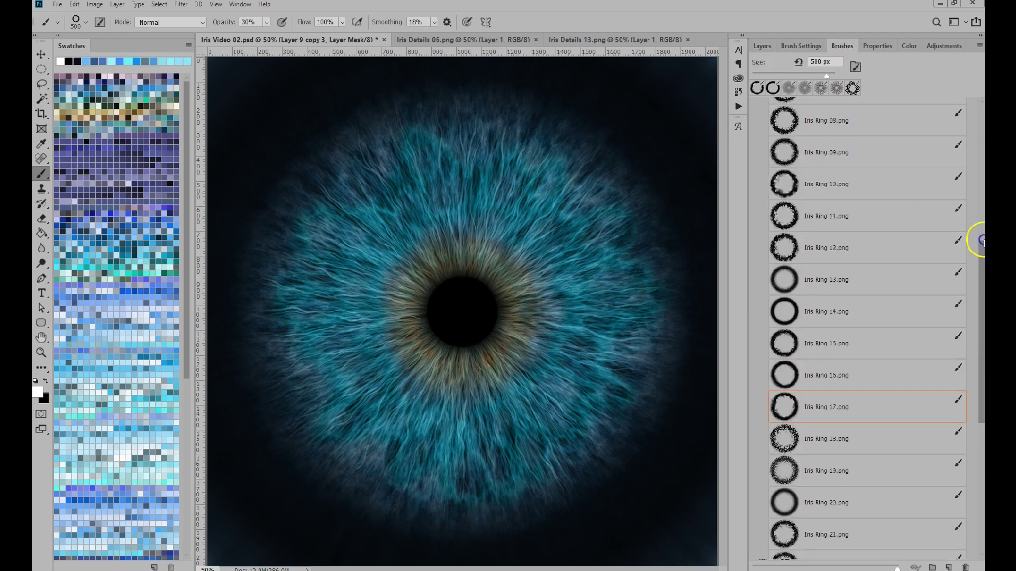
pyautogui.click(765, 210)
pyautogui.click(763, 235)
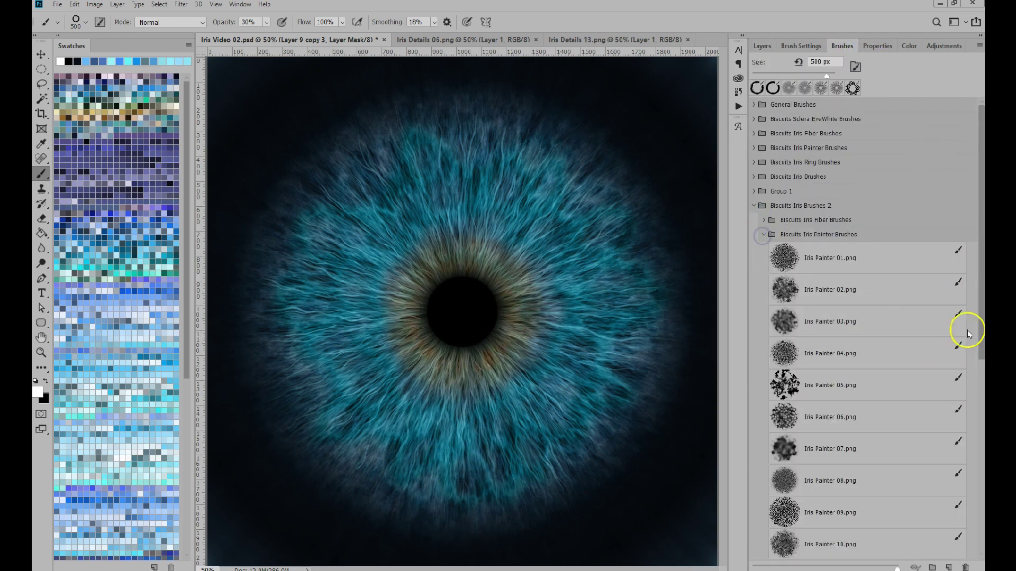
pyautogui.moveTo(982, 334); pyautogui.dragTo(982, 453)
pyautogui.scroll(3, 867, 328)
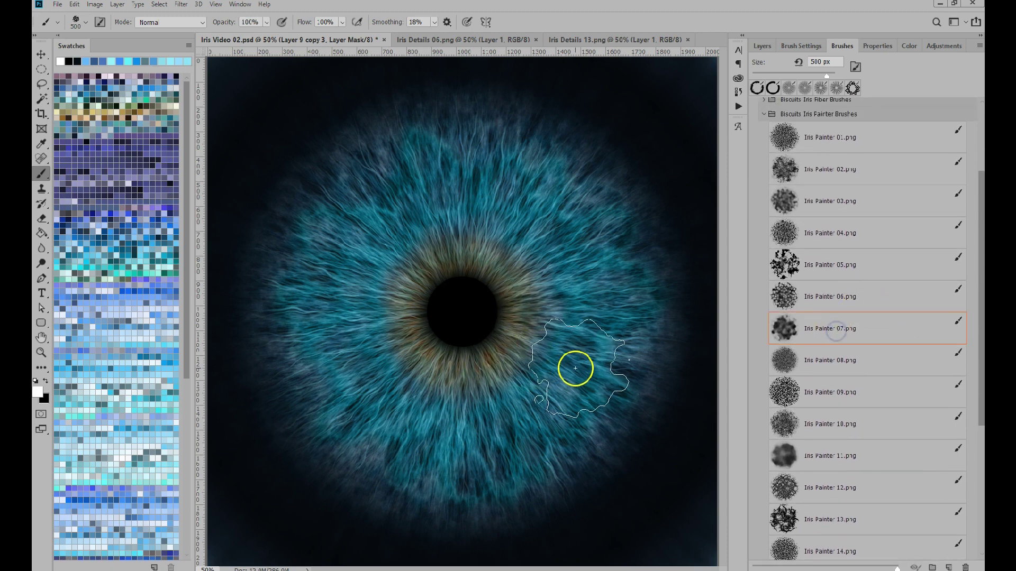
pyautogui.click(623, 370)
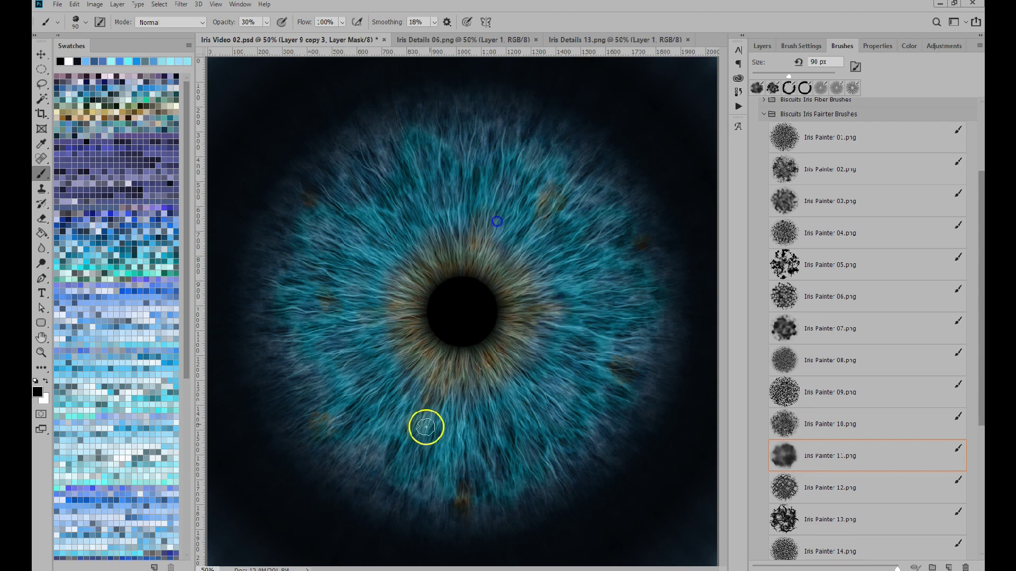
# Step: Choose the Iris Fiber 11.psd brush, enlarge it to 800 px and stamp the mask in black at 30% opacity, centred on the pupil
pyautogui.moveTo(982, 249); pyautogui.dragTo(982, 193)
pyautogui.click(764, 217)
pyautogui.click(763, 222)
pyautogui.scroll(-5, 824, 350)
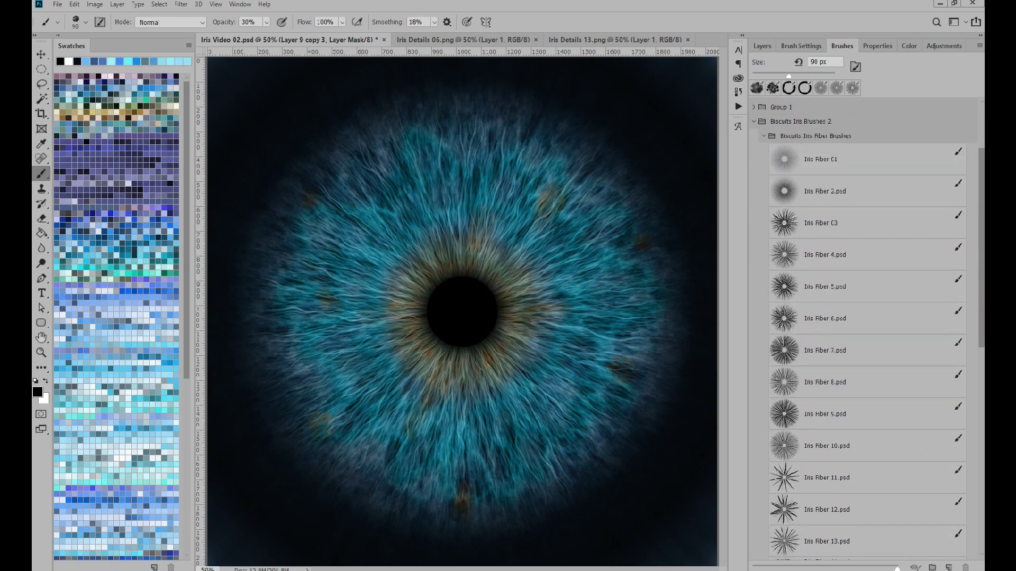
pyautogui.press(']')
pyautogui.press(']')
pyautogui.press(']')
pyautogui.press(']')
pyautogui.press(']')
pyautogui.press(']')
pyautogui.press(']')
pyautogui.press(']')
pyautogui.press(']')
pyautogui.press(']')
pyautogui.press(']')
pyautogui.press(']')
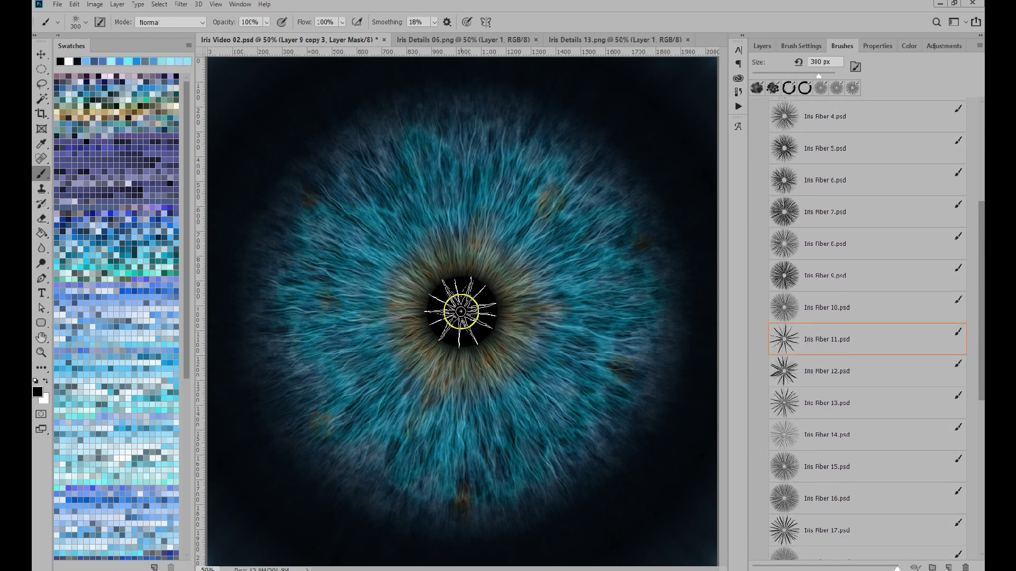
pyautogui.press('3')
pyautogui.click(459, 312)
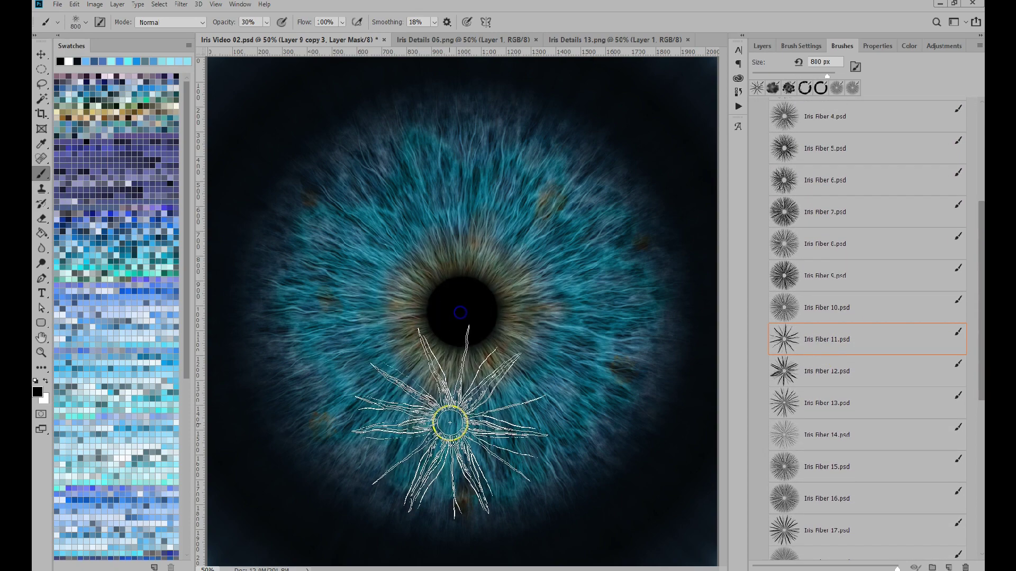
# Step: Switch to white and stamp the 800 px fibres over the pupil at 30% opacity and again at 50%
pyautogui.press('x')
pyautogui.click(462, 307)
pyautogui.press('5')
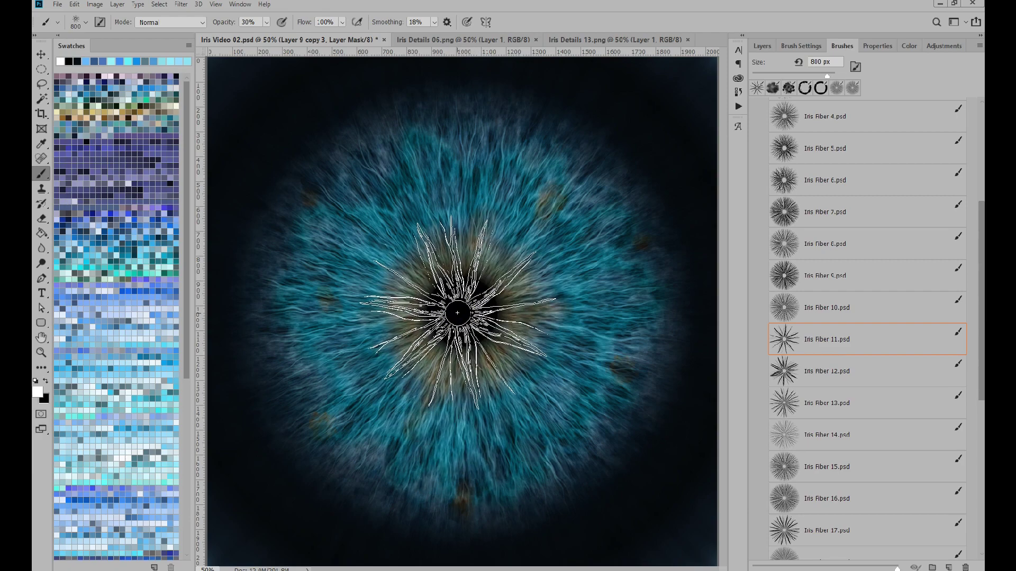
pyautogui.click(463, 313)
# Step: Enlarge the fibre brush to 1300 px and stamp it in white on the mask at 30% opacity, centred on the pupil
pyautogui.press(']')
pyautogui.press(']')
pyautogui.press(']')
pyautogui.press(']')
pyautogui.press(']')
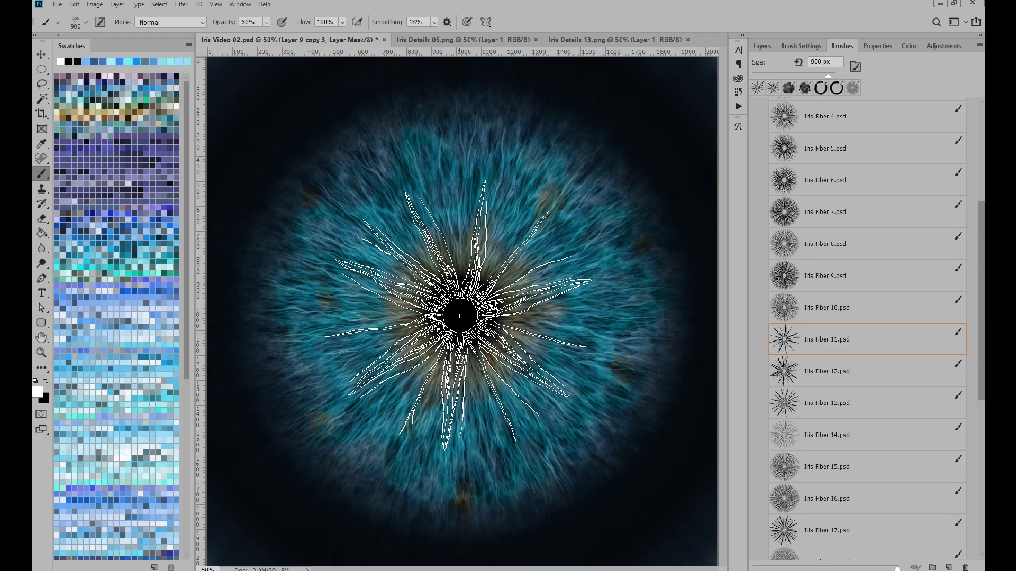
pyautogui.press('3')
pyautogui.press('3')
pyautogui.click(460, 315)
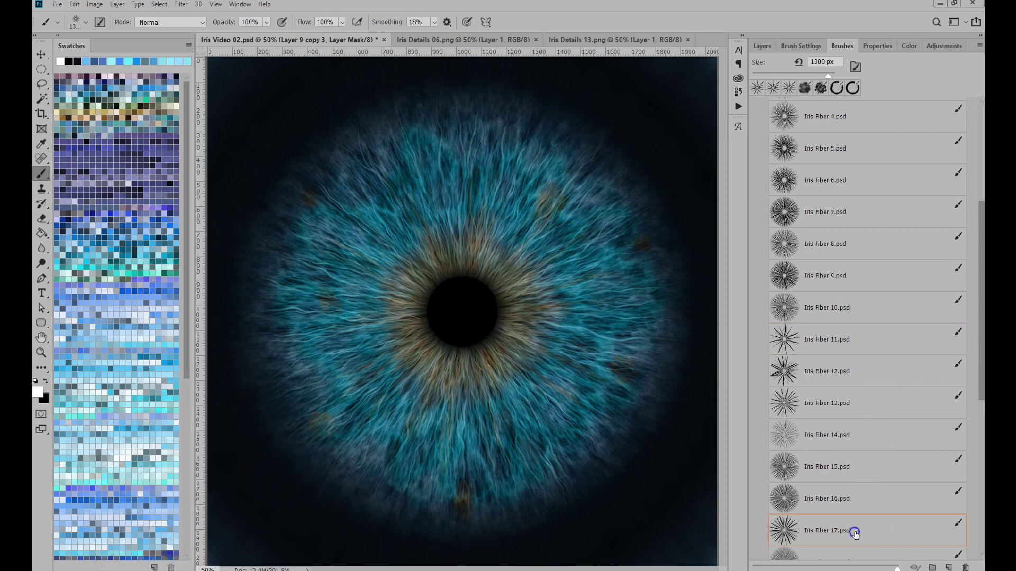
# Step: Stamp Iris Fiber 17.psd on the mask over the pupil, and choose Iris Fiber 14.psd at 1300 px with 20% opacity for stamping there
pyautogui.click(457, 312)
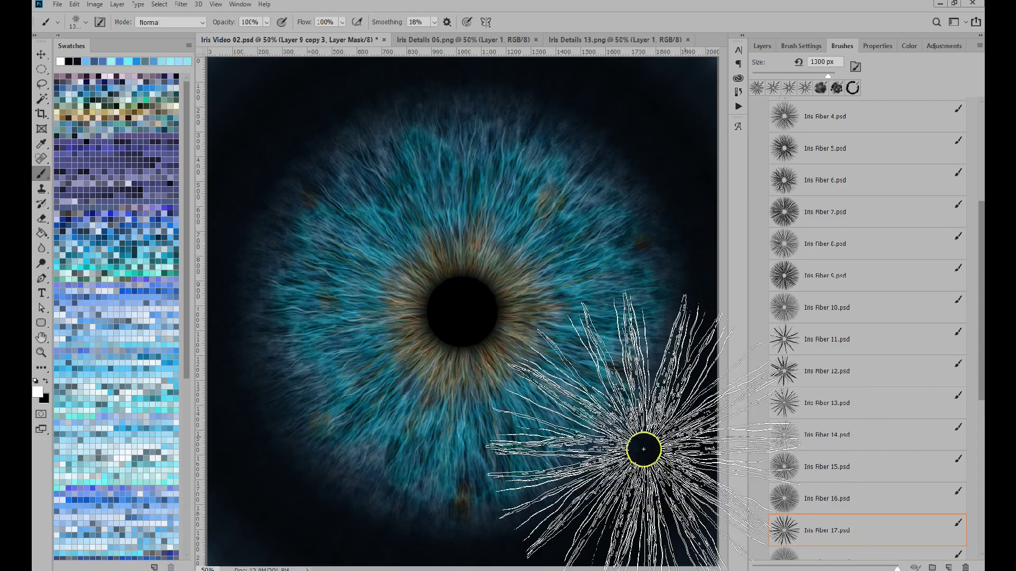
pyautogui.click(859, 344)
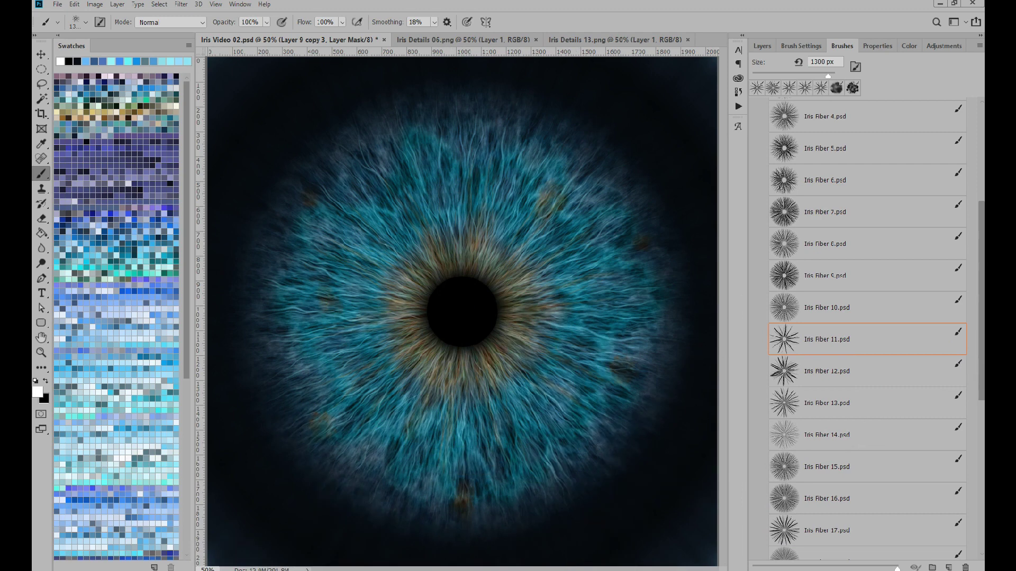
pyautogui.moveTo(979, 385)
pyautogui.mouseDown()
pyautogui.moveTo(980, 331)
pyautogui.moveTo(981, 414)
pyautogui.mouseUp()
pyautogui.click(836, 347)
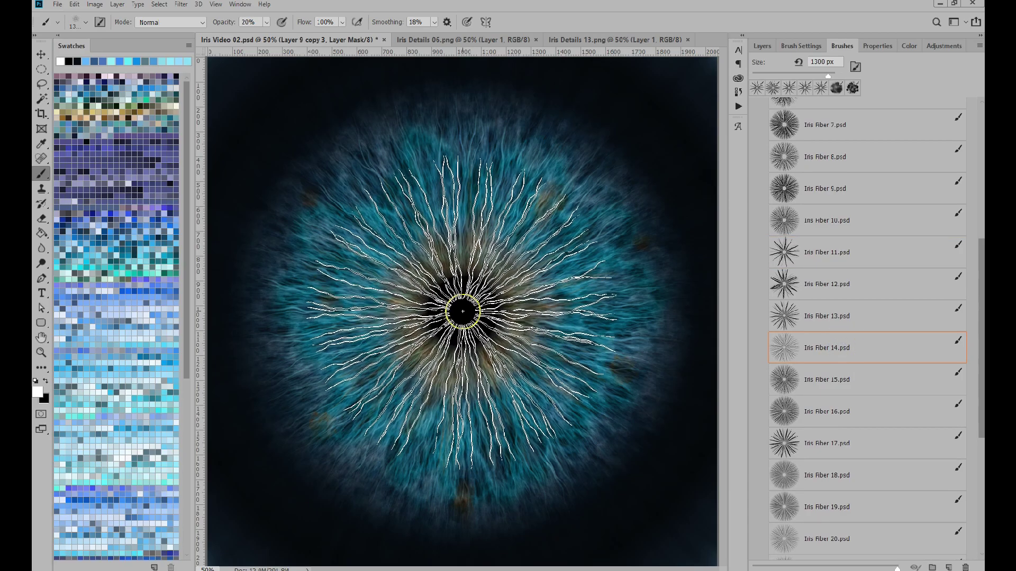
pyautogui.press('2')
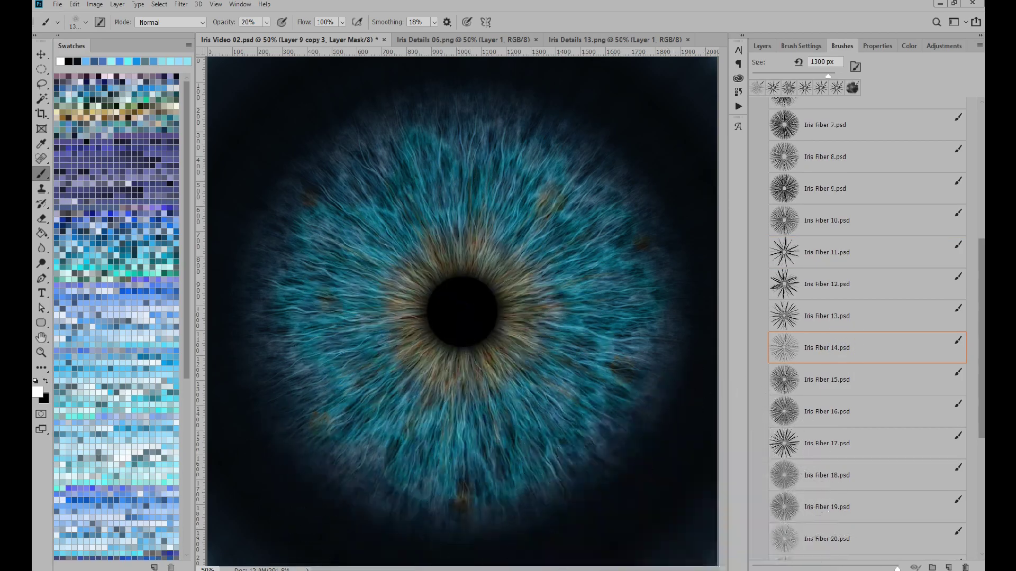